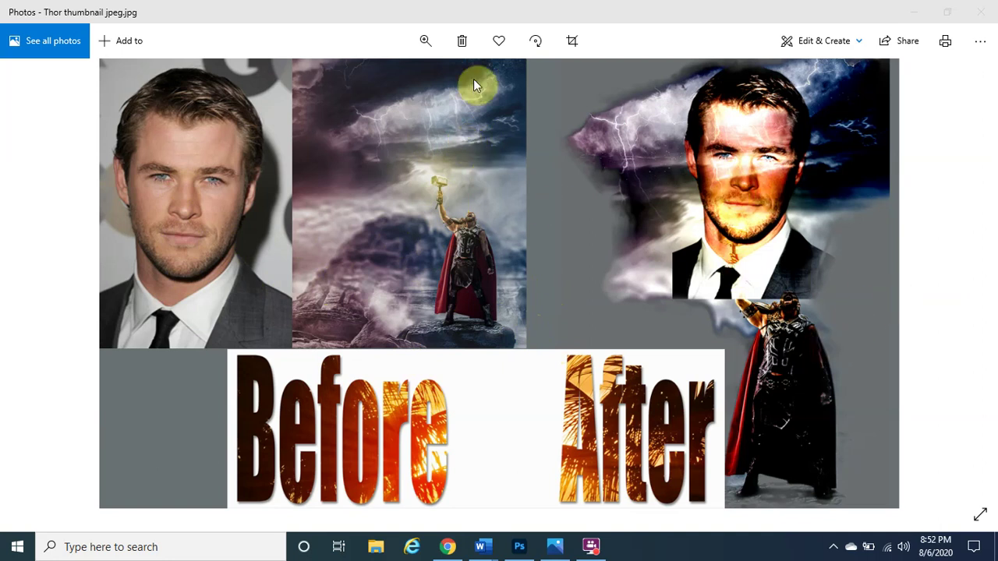
# - Examine the double exposure result in the before and after image up close, then return to the full view
pyautogui.click(422, 44)
pyautogui.moveTo(370, 78); pyautogui.dragTo(387, 81)
pyautogui.moveTo(832, 154); pyautogui.dragTo(655, 265)
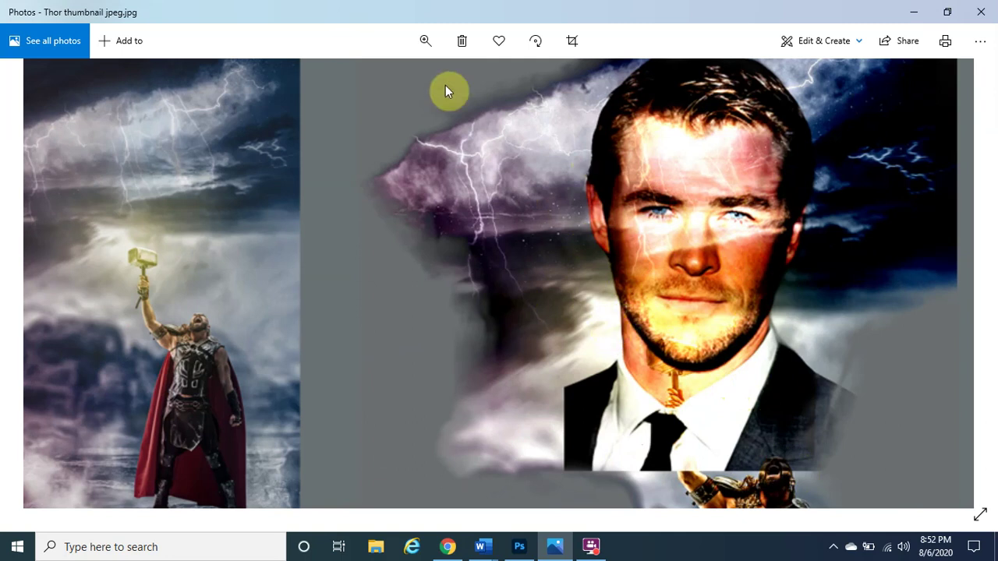
pyautogui.click(421, 47)
pyautogui.moveTo(390, 79); pyautogui.dragTo(351, 84)
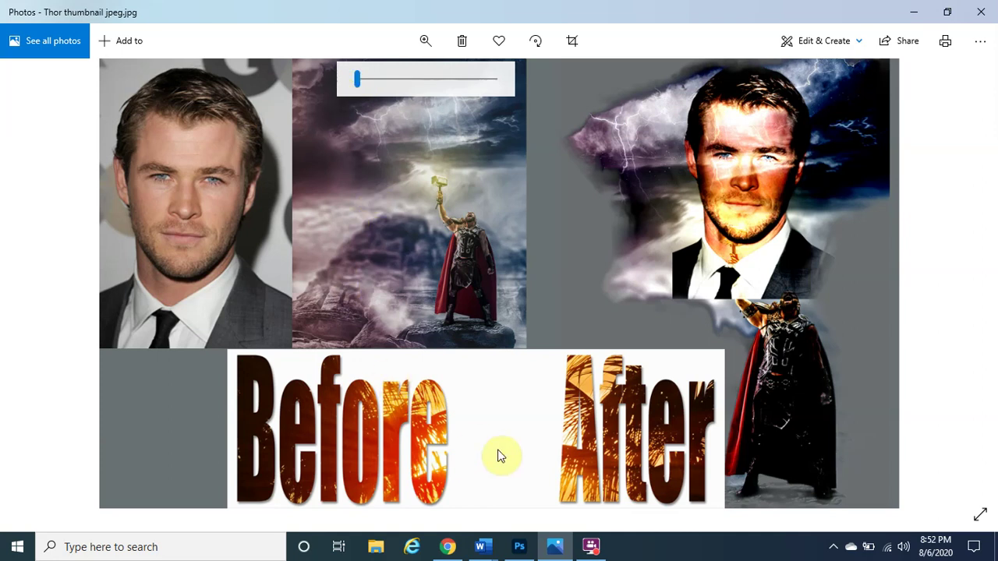
# - Switch to the "Subscribe, like, and share" Word document and read through its introduction, disclaimer, and licenses and attributions
pyautogui.moveTo(490, 551)
pyautogui.click(542, 499)
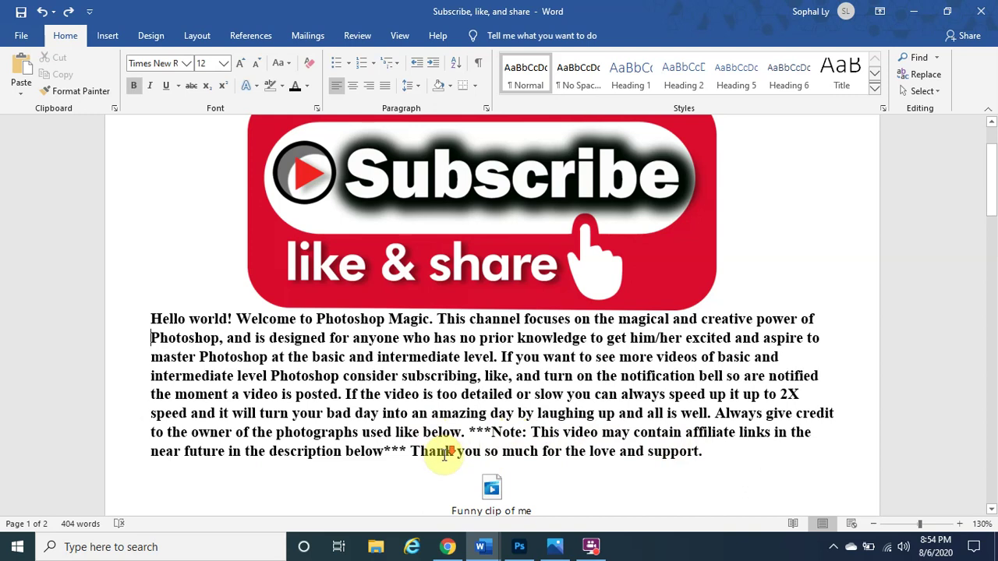
pyautogui.scroll(-5, 441, 452)
pyautogui.scroll(-2, 440, 453)
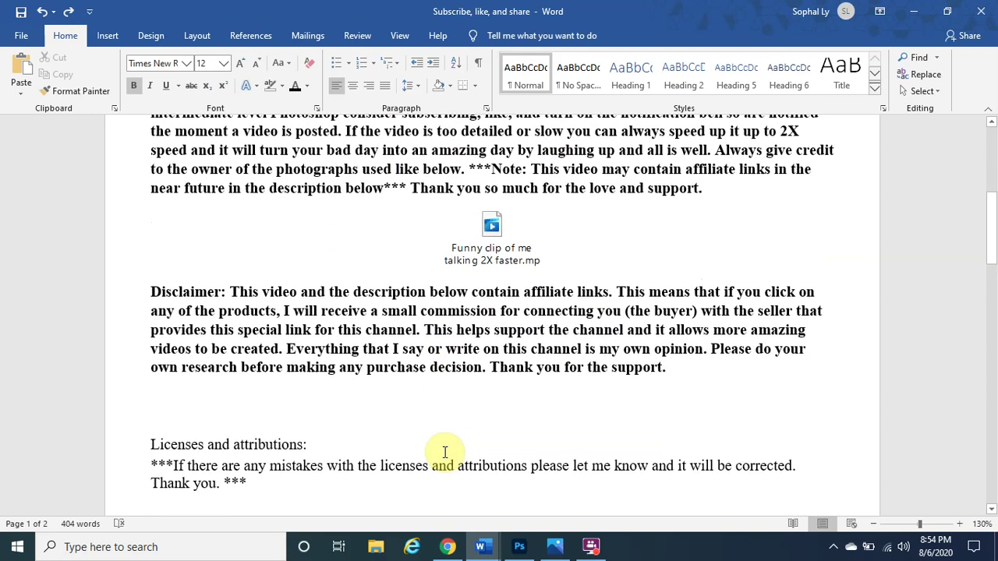
pyautogui.click(230, 293)
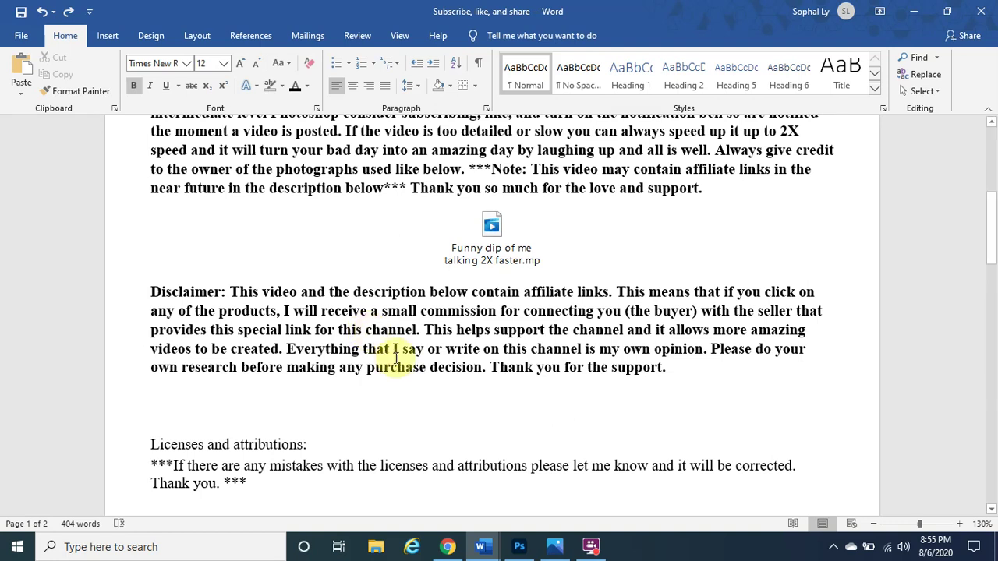
pyautogui.scroll(-1, 445, 398)
pyautogui.scroll(-4, 305, 337)
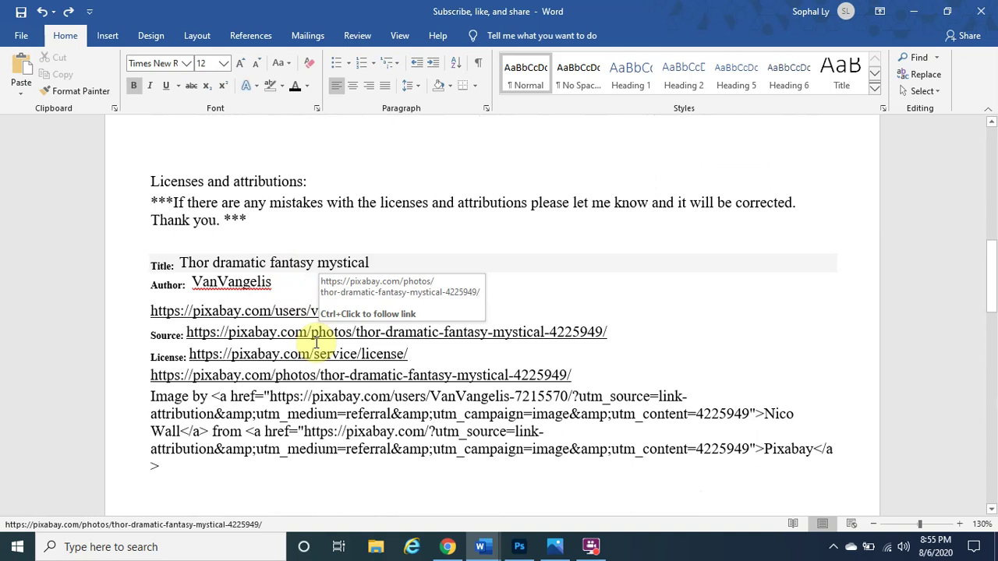
pyautogui.scroll(-7, 316, 343)
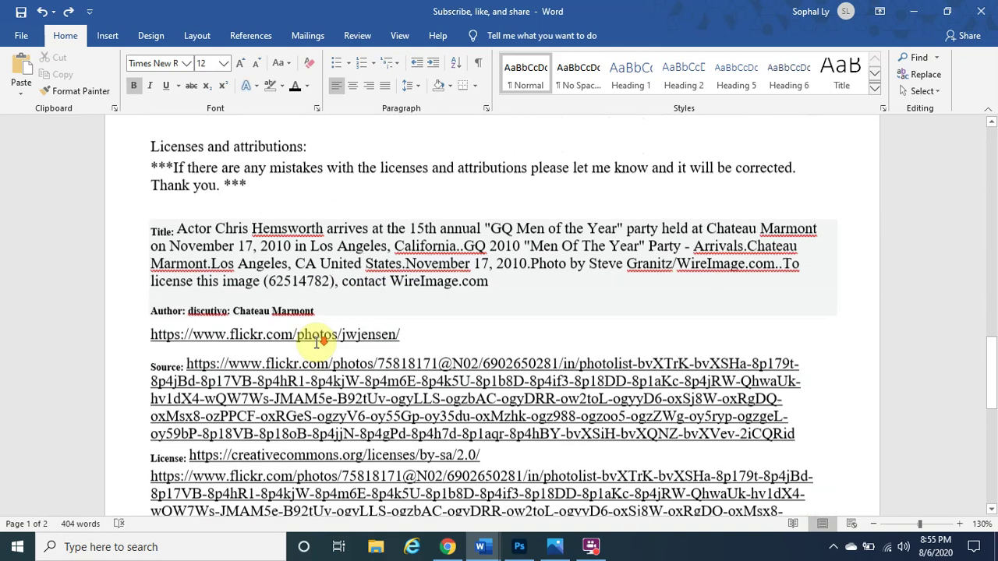
pyautogui.scroll(-4, 316, 343)
# - Switch to Chrome and open the Thor photo's Pixabay License in a new tab to read its usage rules
pyautogui.click(447, 546)
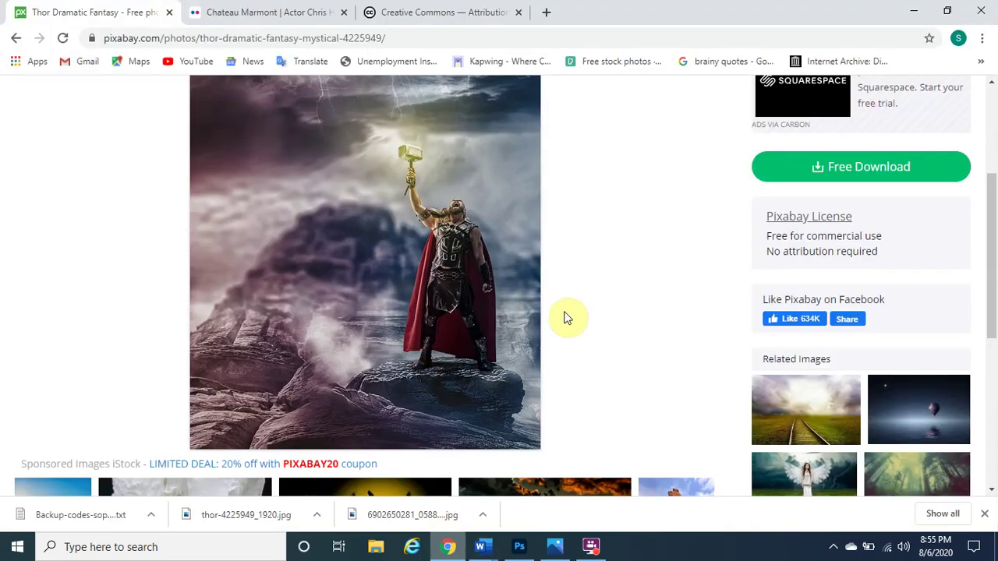
pyautogui.scroll(3, 575, 320)
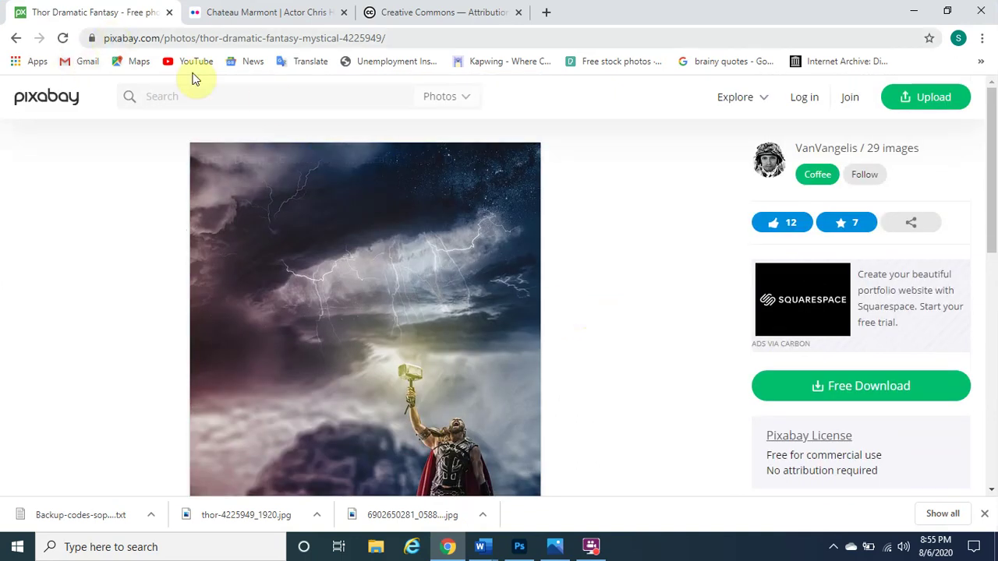
pyautogui.scroll(-1, 626, 281)
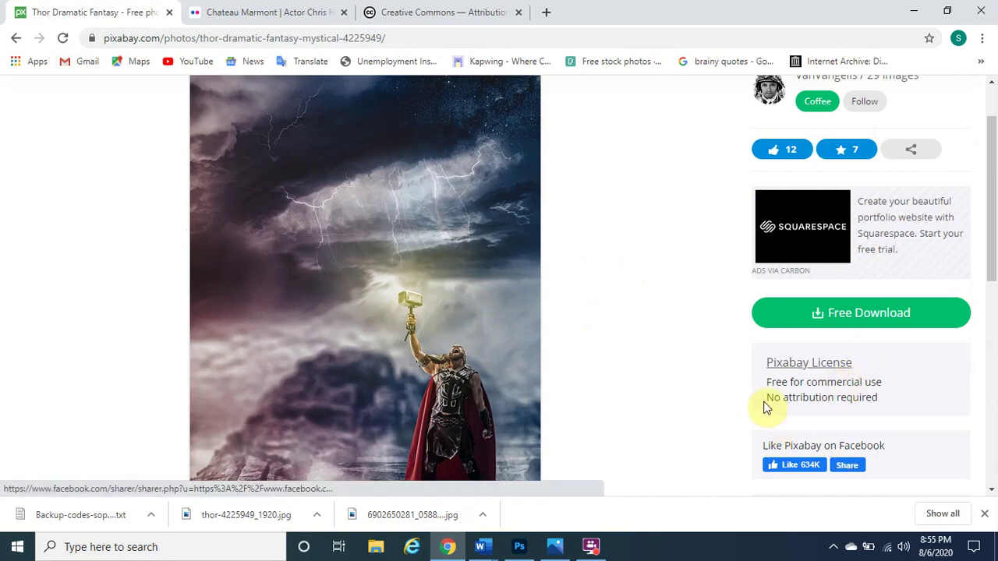
pyautogui.rightClick(808, 370)
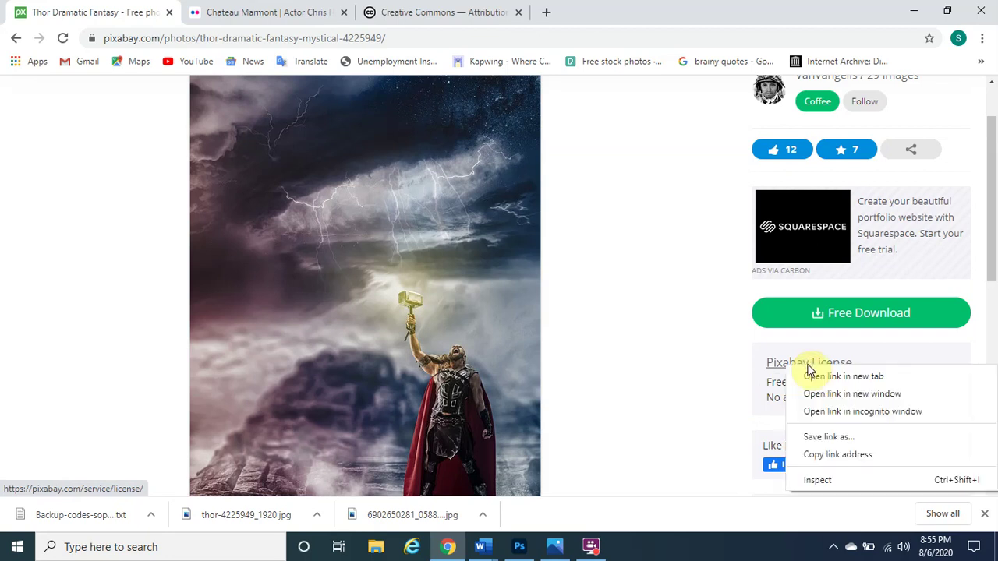
pyautogui.click(845, 378)
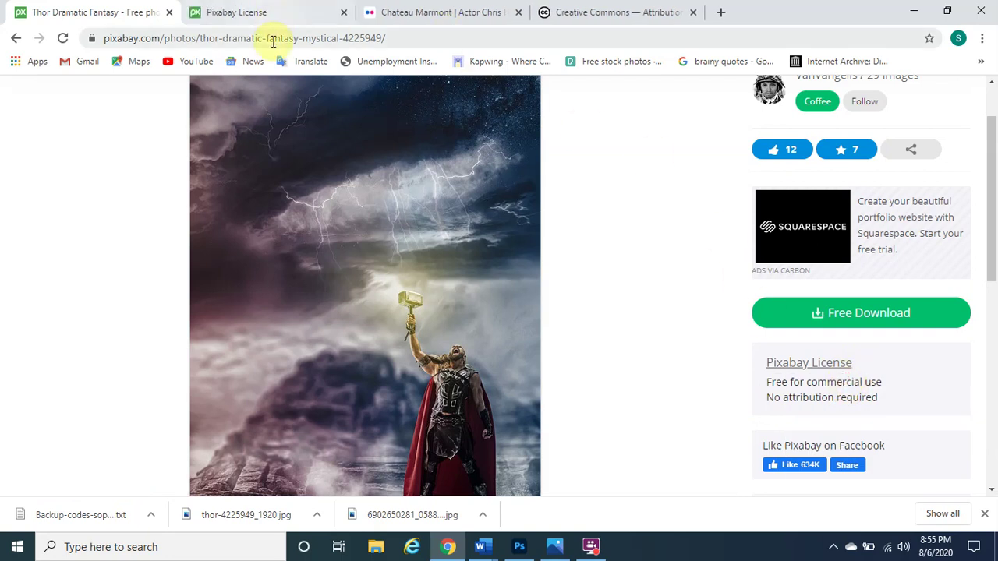
pyautogui.click(263, 12)
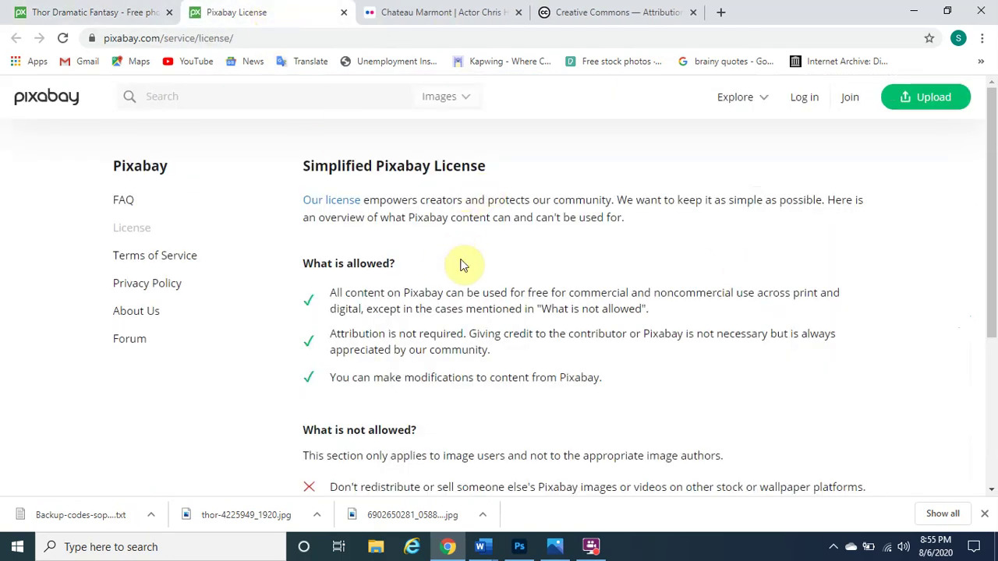
pyautogui.scroll(-1, 464, 265)
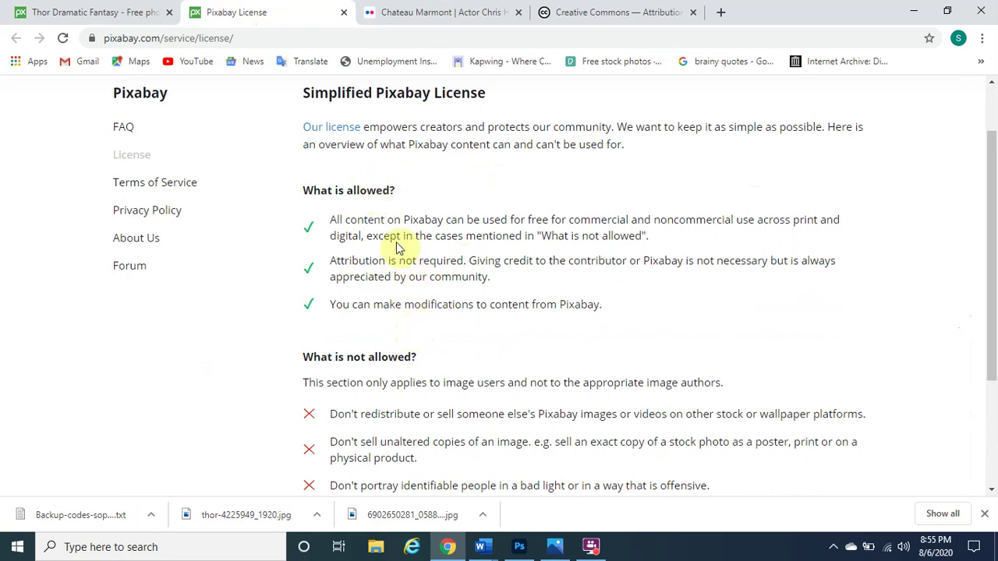
# - View the Chris Hemsworth photo page on Flickr and open its "Some rights reserved" license in a new tab
pyautogui.click(410, 11)
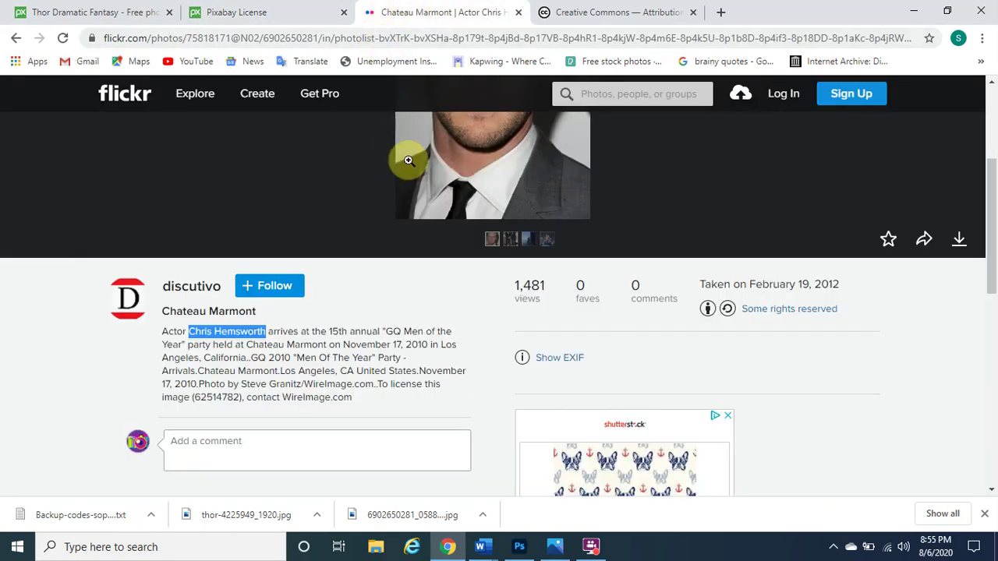
pyautogui.scroll(4, 397, 145)
pyautogui.scroll(-2, 542, 248)
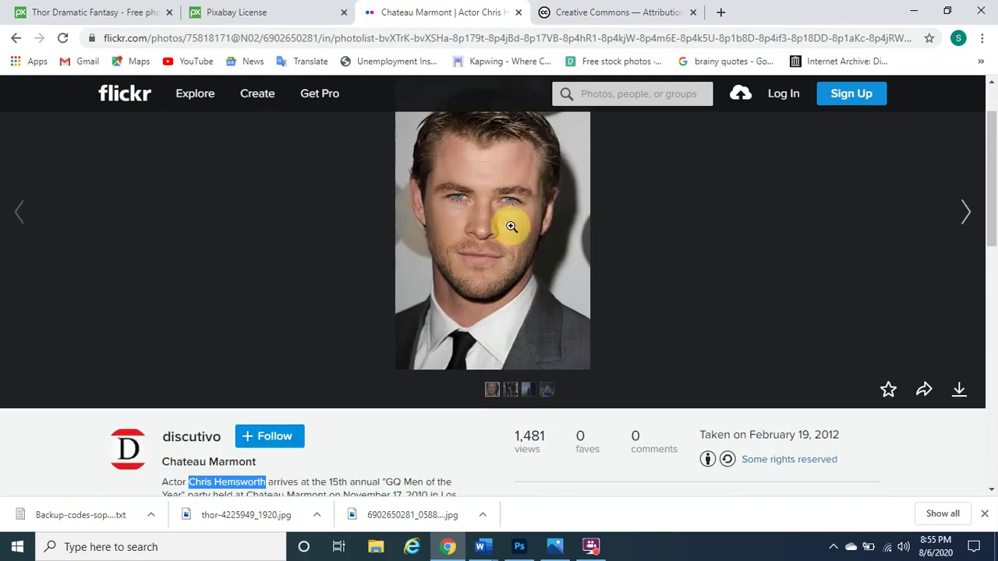
pyautogui.scroll(-1, 512, 234)
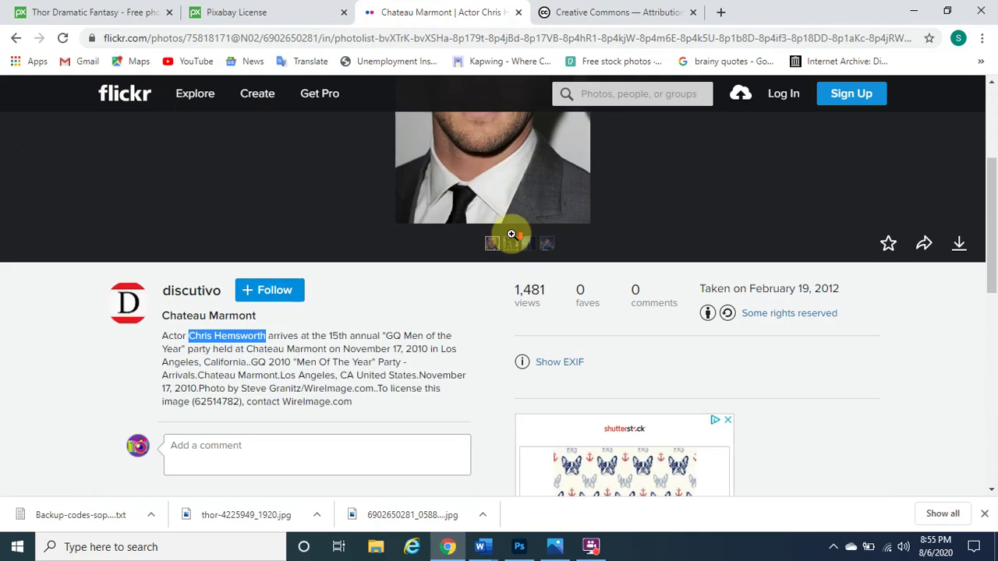
pyautogui.rightClick(774, 321)
pyautogui.click(802, 330)
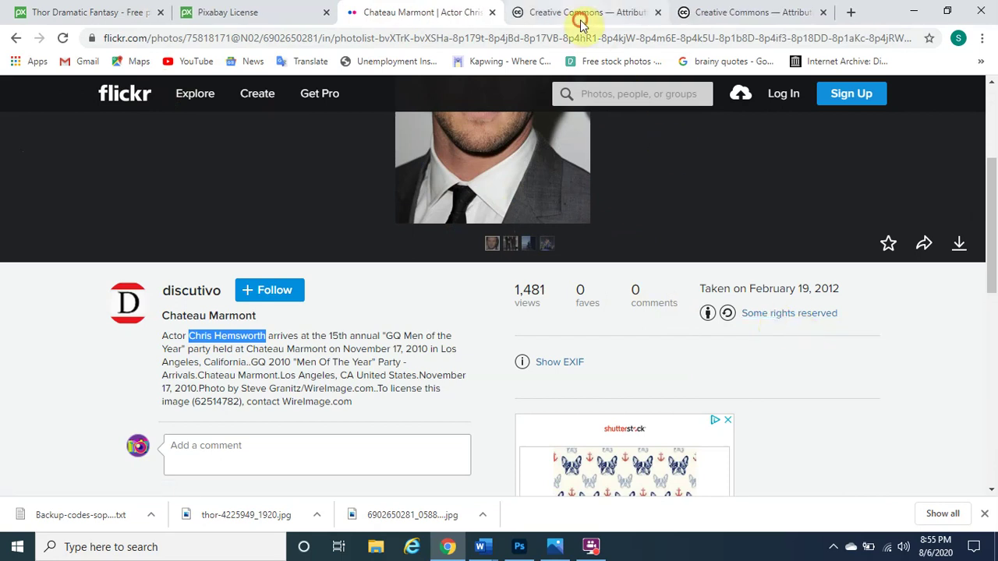
# - Read the freedoms and terms of the Attribution-ShareAlike 2.0 Generic license on the Creative Commons page
pyautogui.click(581, 24)
pyautogui.scroll(-2, 537, 279)
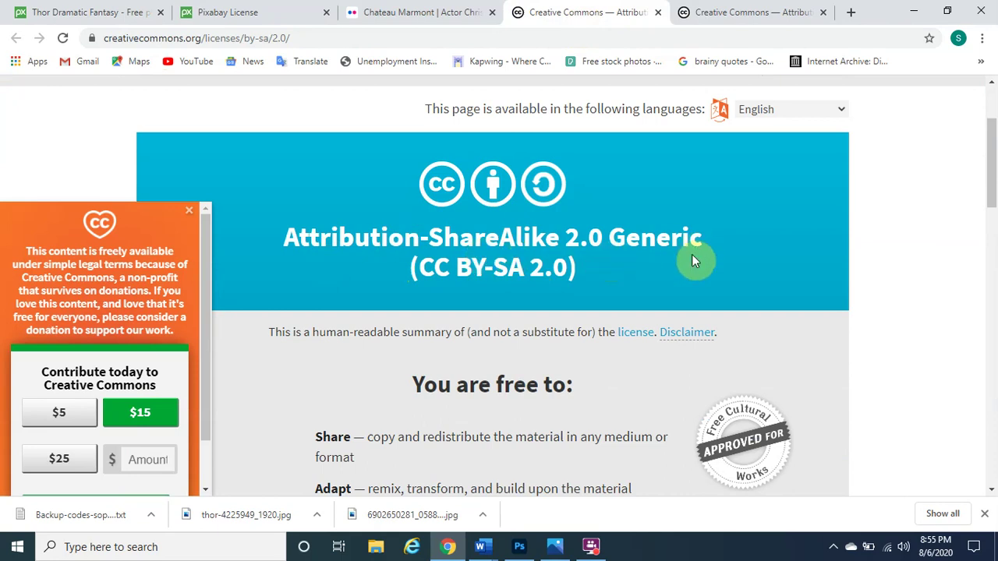
pyautogui.scroll(-3, 696, 252)
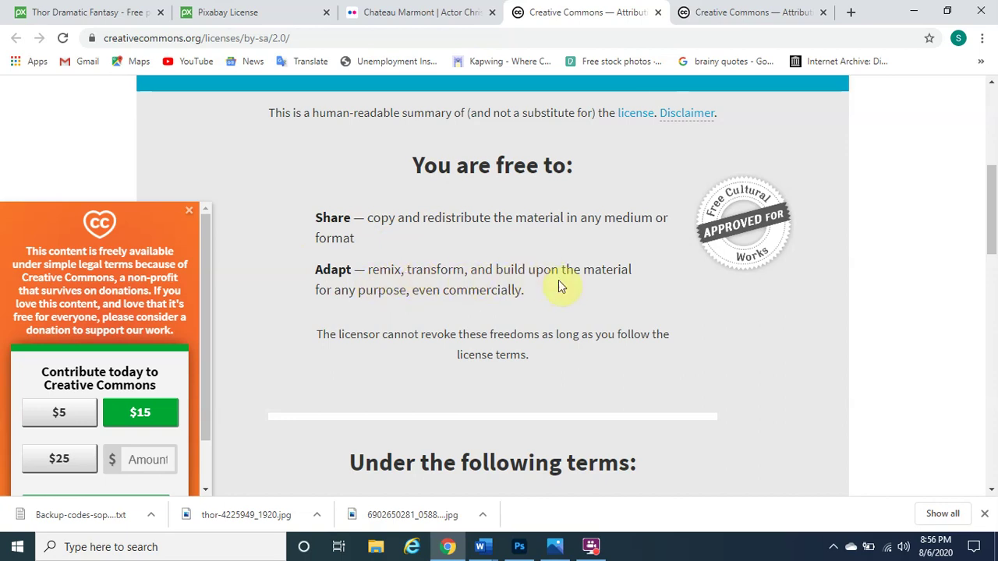
pyautogui.scroll(-4, 503, 295)
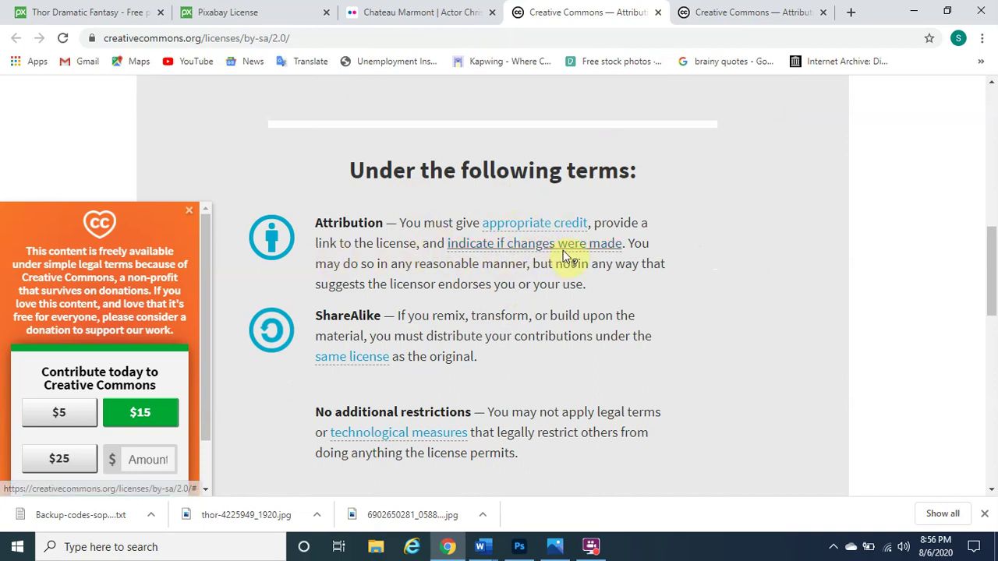
# - Check the "Indicate if changes were made" note in the "Subscribe, like, and share" Word document, then return to Chrome
pyautogui.click(485, 546)
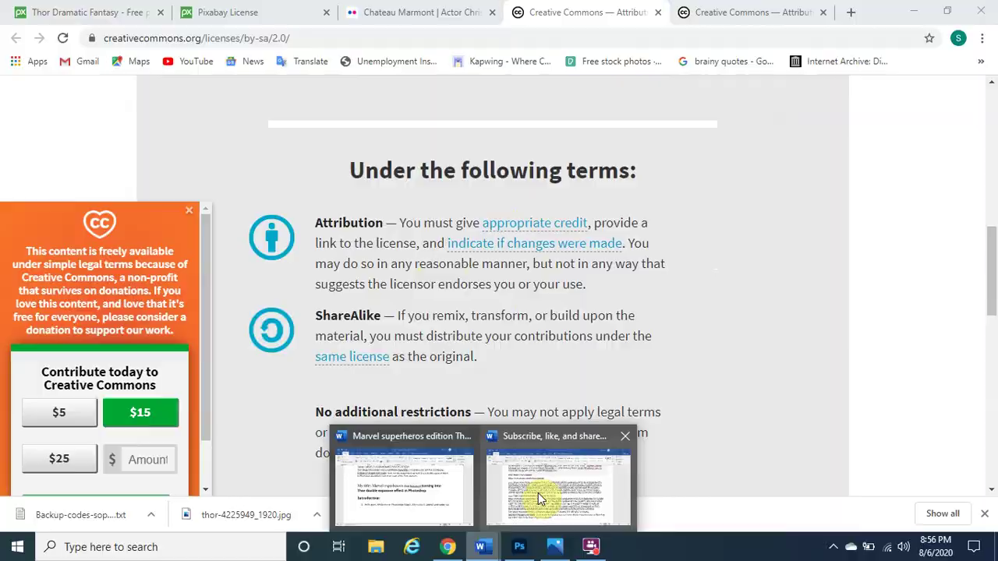
pyautogui.click(538, 488)
pyautogui.scroll(-4, 515, 413)
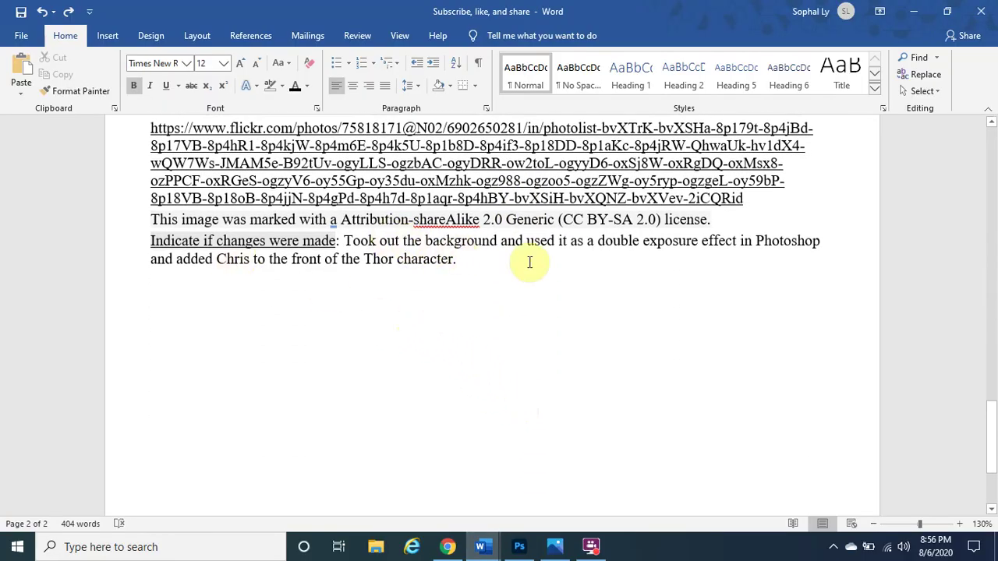
pyautogui.click(913, 11)
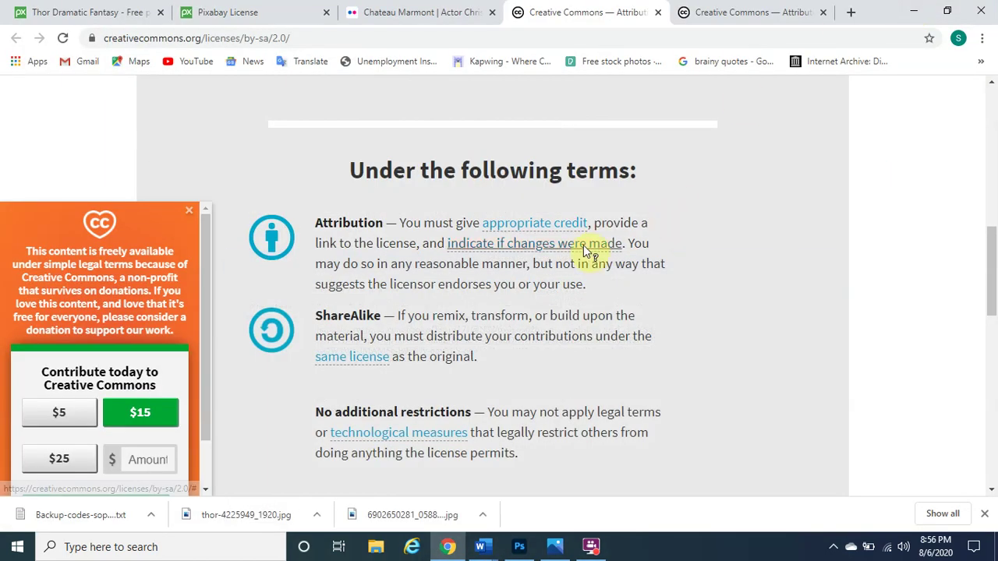
# - Download the Chris Hemsworth photo from its Flickr page in the Original (267 × 400) size
pyautogui.click(434, 9)
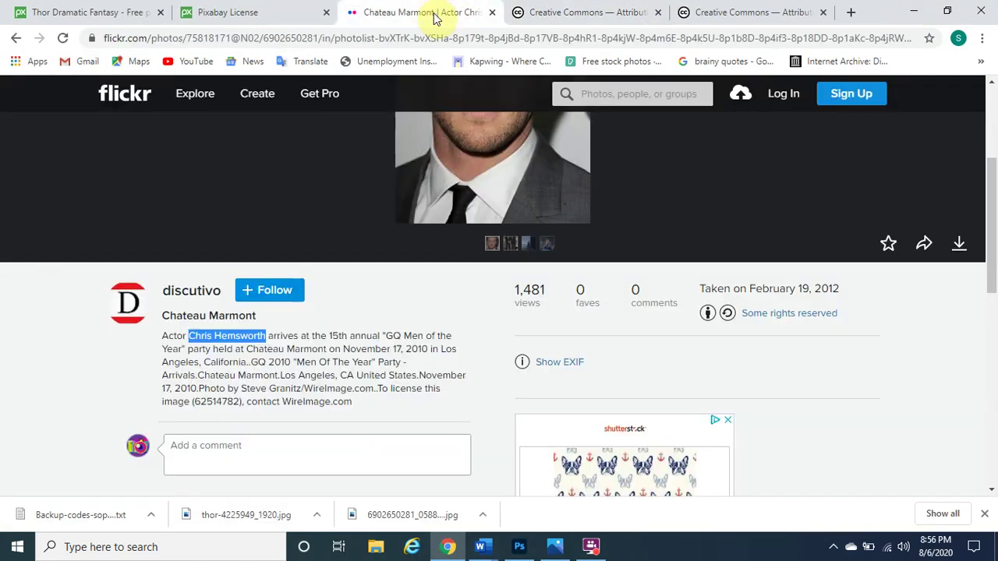
pyautogui.scroll(3, 566, 351)
pyautogui.scroll(-2, 581, 363)
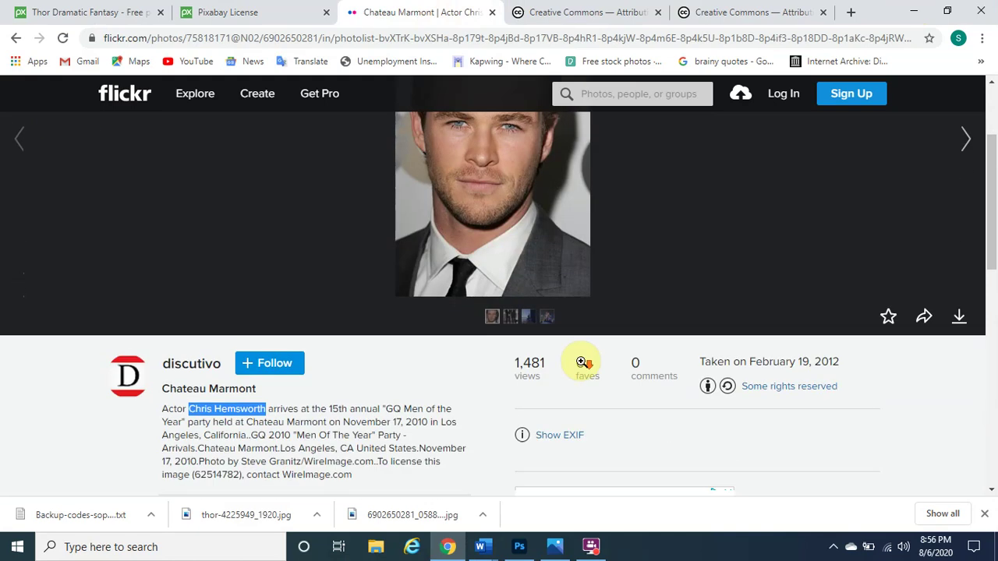
pyautogui.click(959, 320)
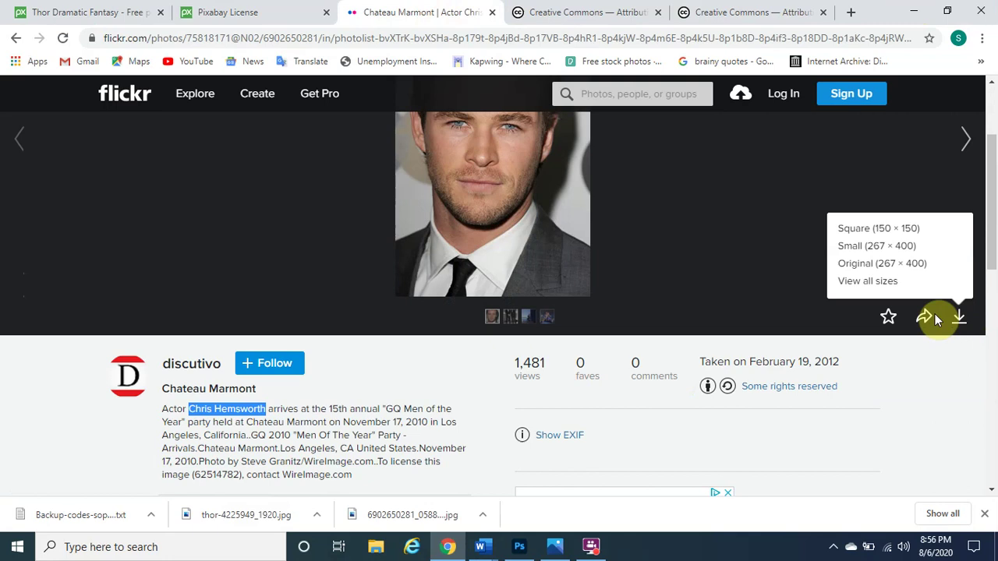
pyautogui.click(863, 269)
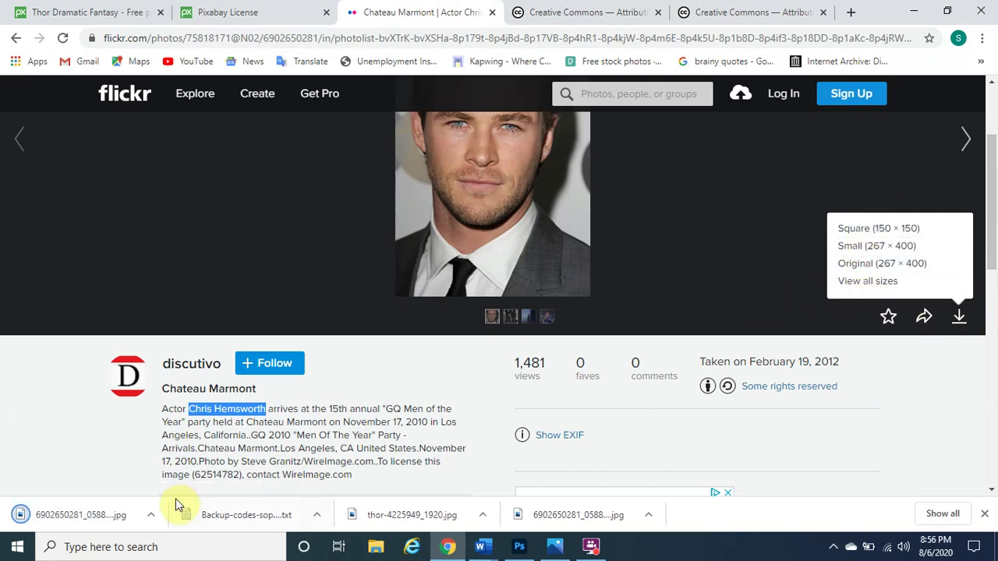
# - Show the newly downloaded photo in its folder, look over the files there, and put the folder window away
pyautogui.click(153, 514)
pyautogui.click(233, 468)
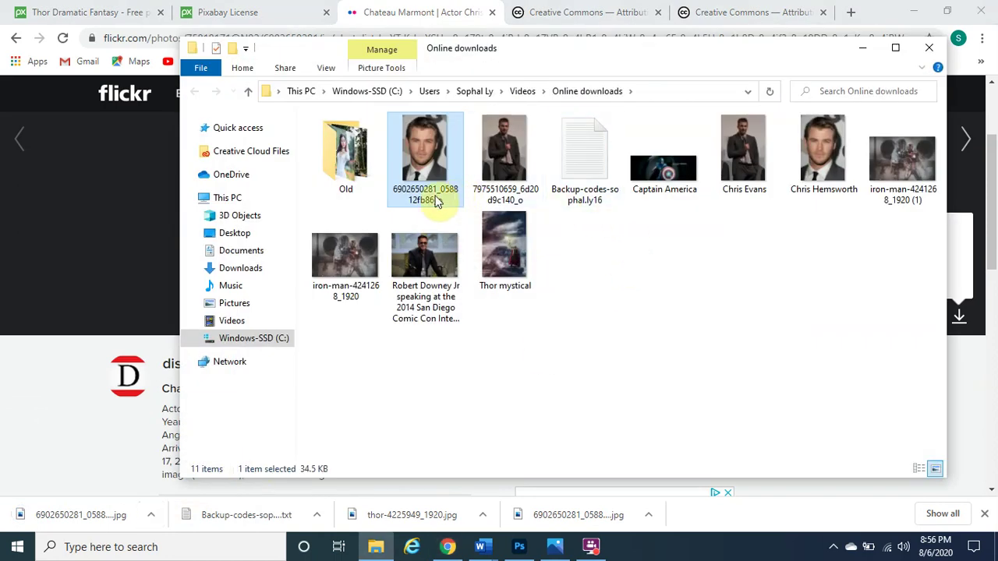
pyautogui.moveTo(436, 201)
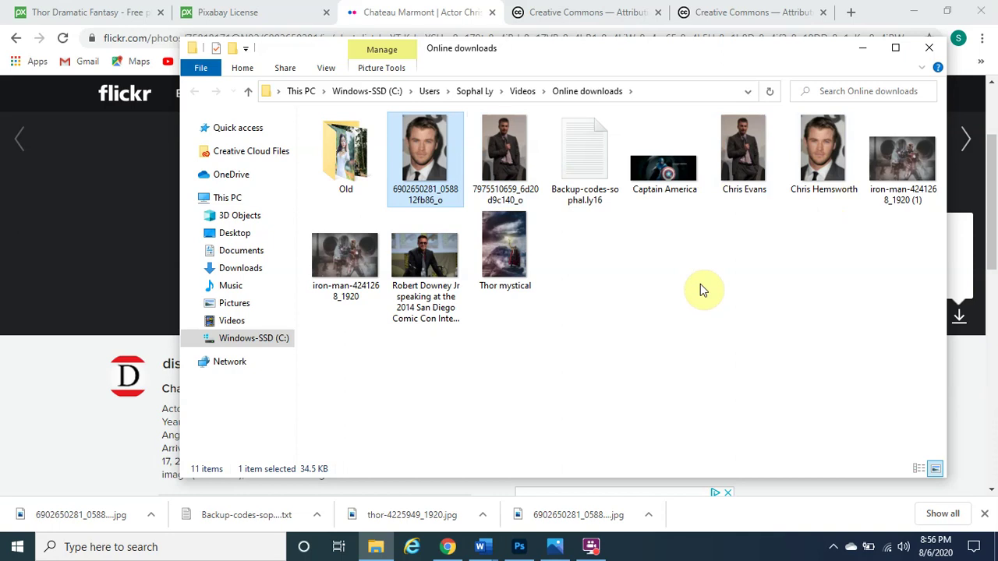
pyautogui.click(861, 57)
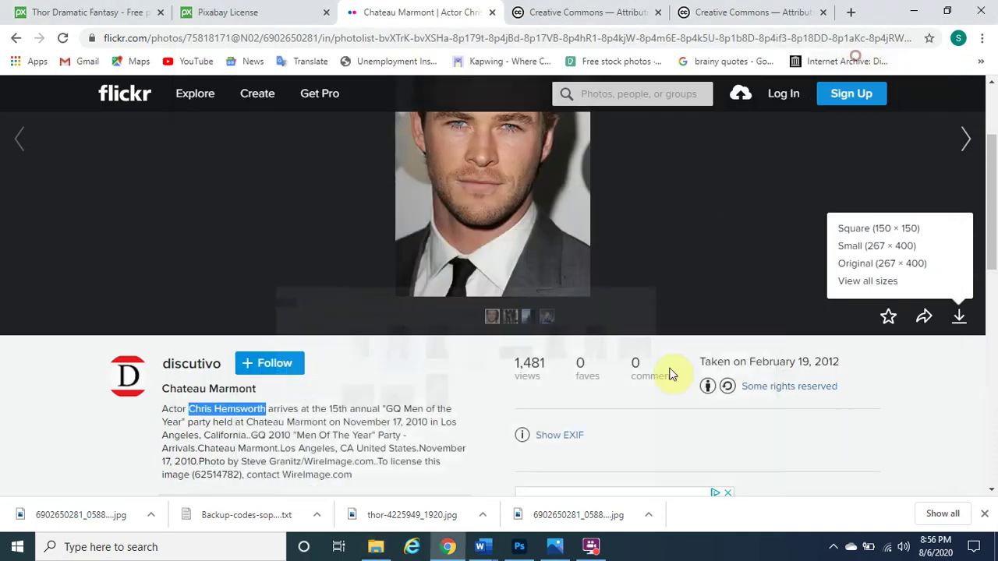
# - Switch to Photoshop, begin opening images from the Main content folder, and look through its files in Content view
pyautogui.click(527, 548)
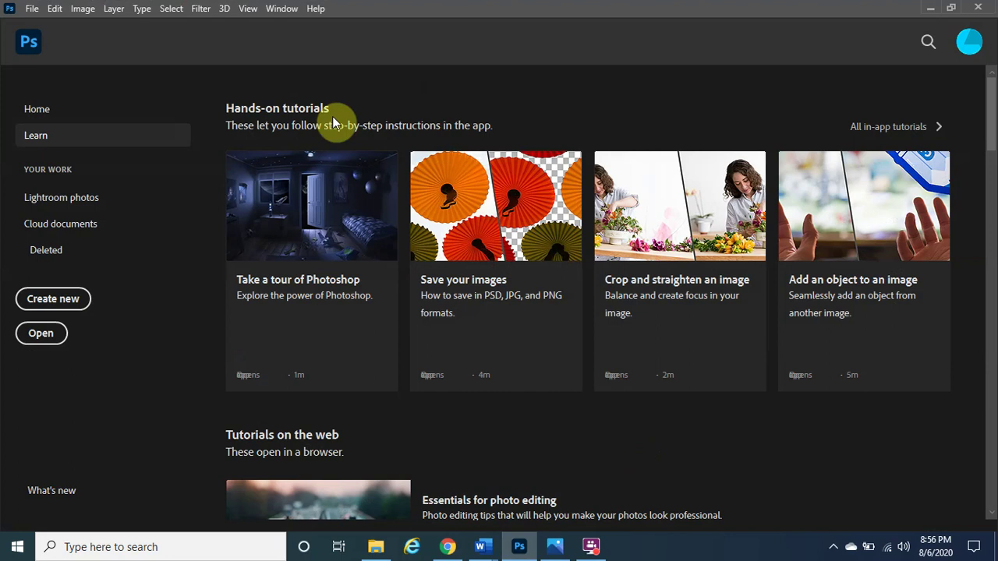
pyautogui.click(32, 8)
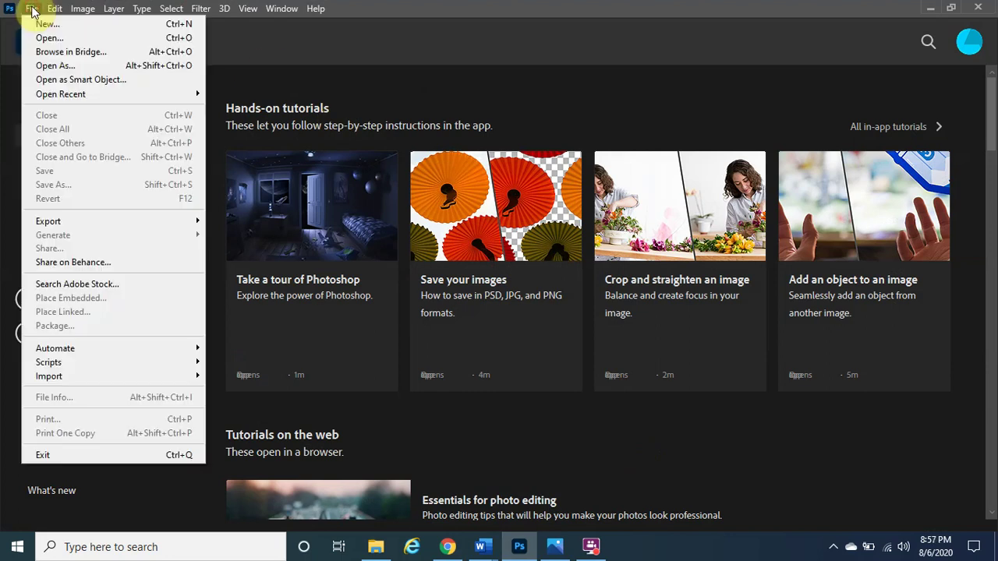
pyautogui.click(101, 38)
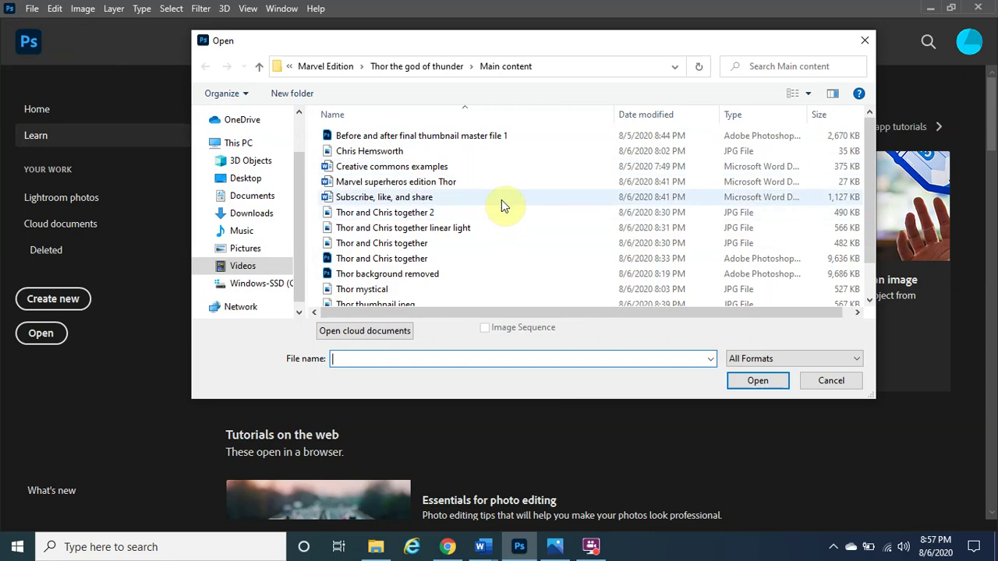
pyautogui.click(438, 151)
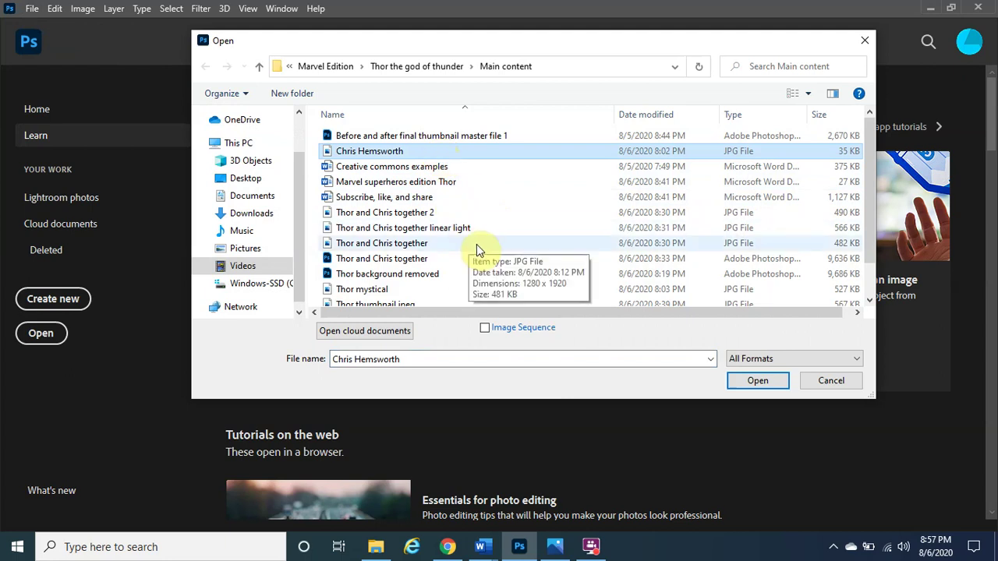
pyautogui.hotkey('ctrl', 'shift', '6')
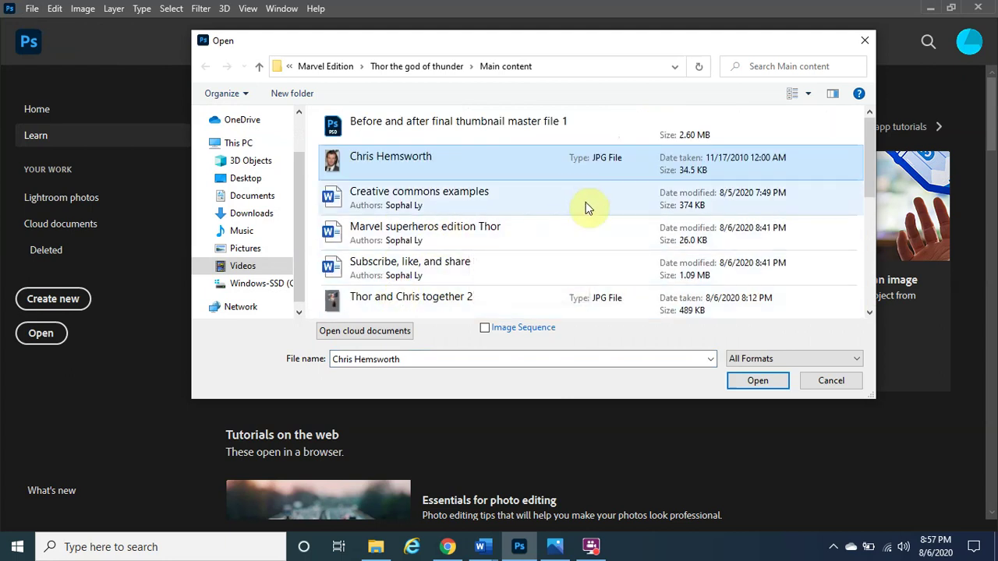
pyautogui.moveTo(864, 164); pyautogui.dragTo(858, 261)
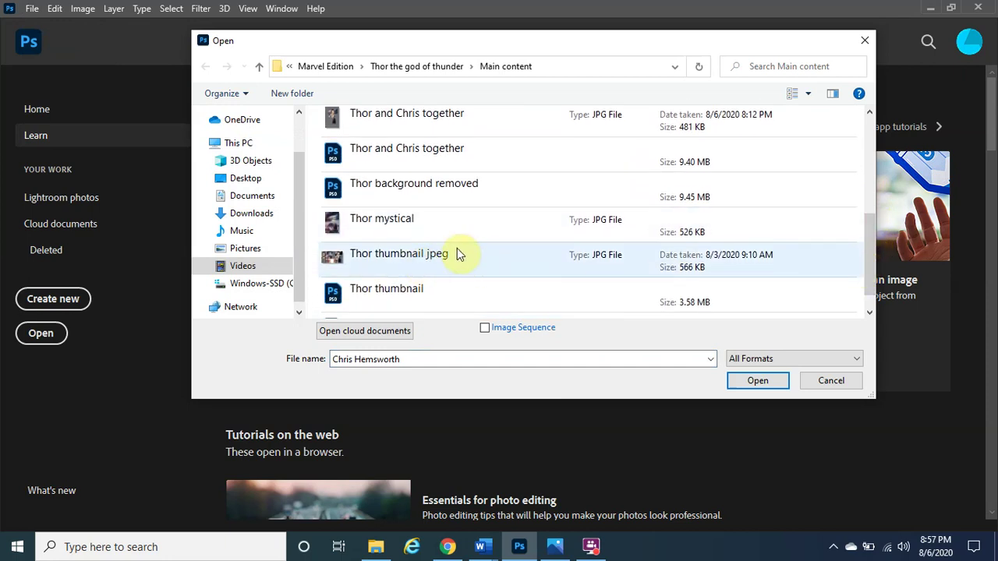
pyautogui.moveTo(866, 259); pyautogui.dragTo(869, 270)
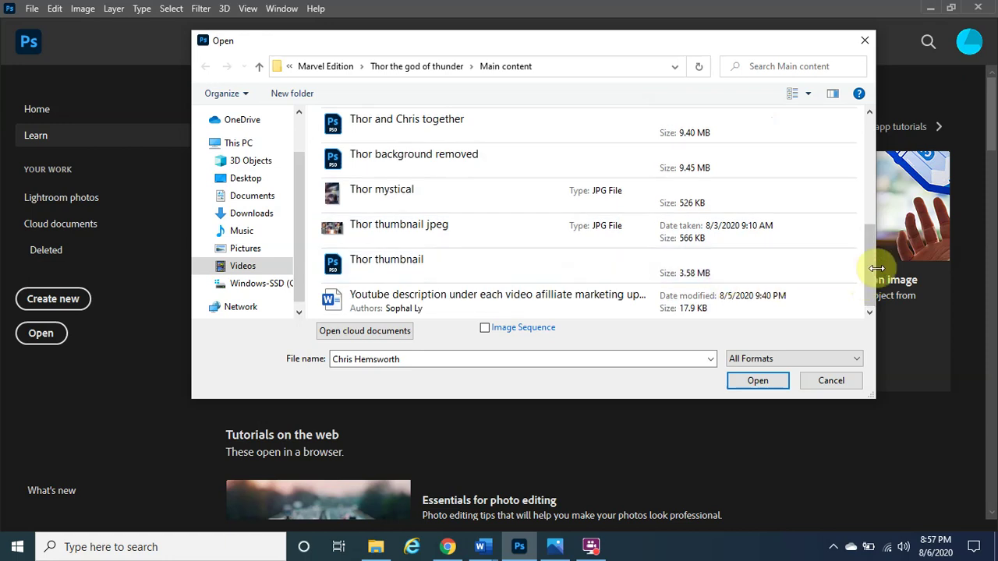
pyautogui.moveTo(871, 268); pyautogui.dragTo(872, 137)
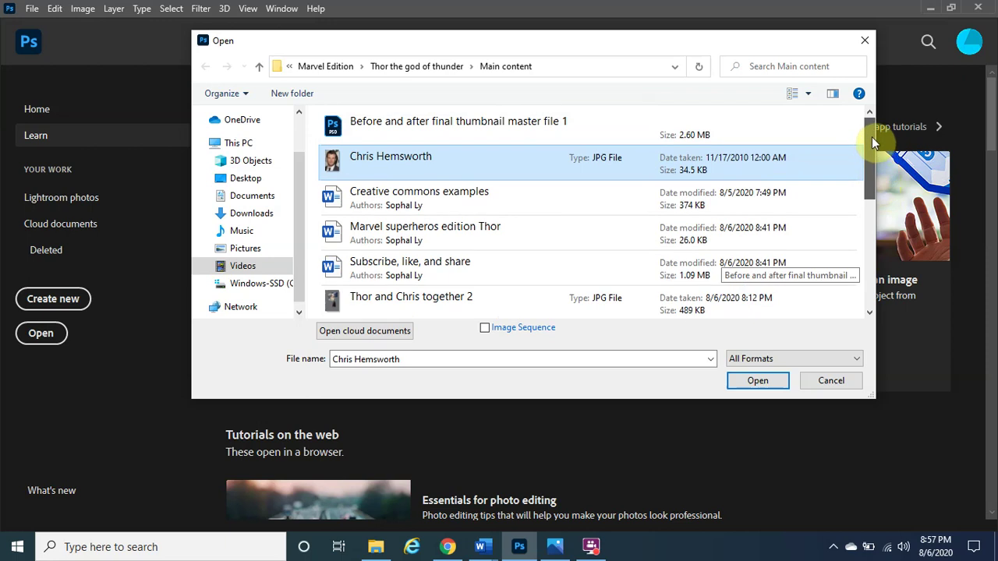
# - Set the Main content folder to List view and open the Thor mystical and Chris Hemsworth JPG files together
pyautogui.click(433, 71)
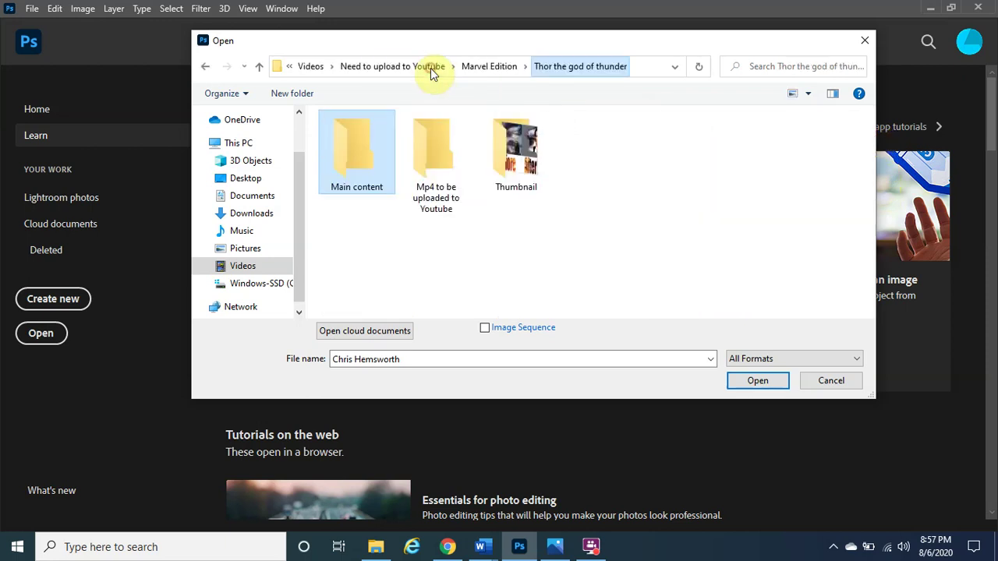
pyautogui.doubleClick(350, 161)
pyautogui.click(805, 94)
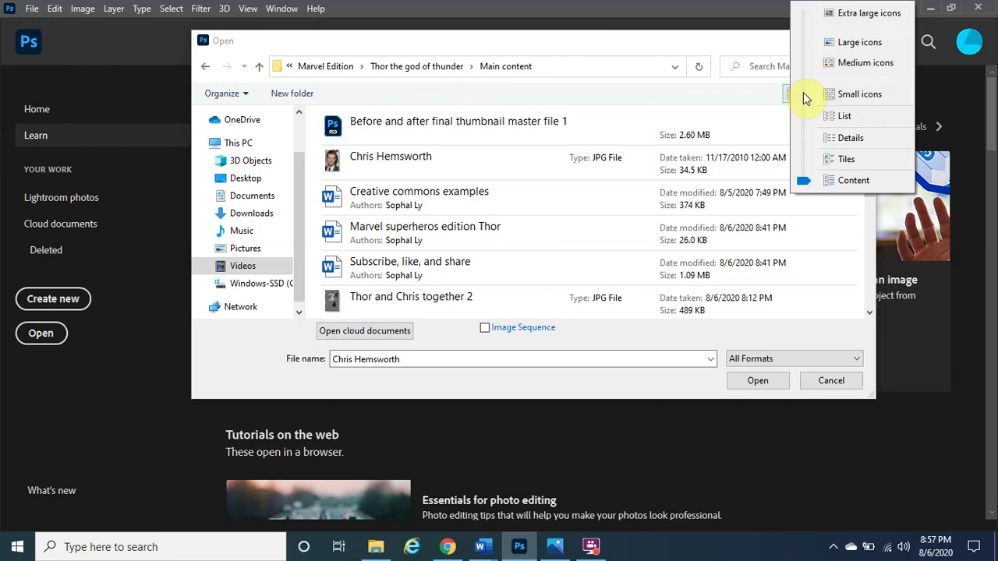
pyautogui.click(858, 117)
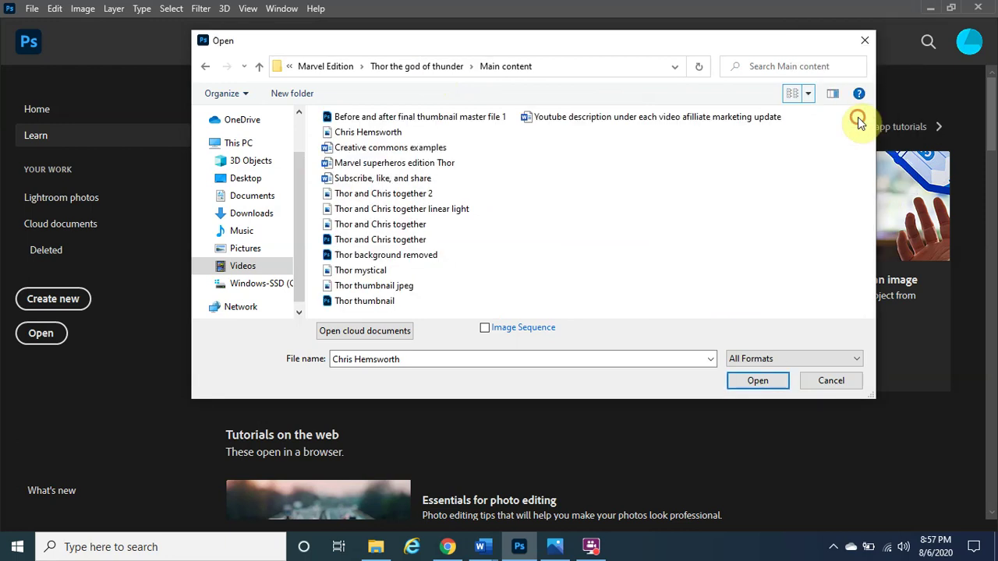
pyautogui.click(394, 271)
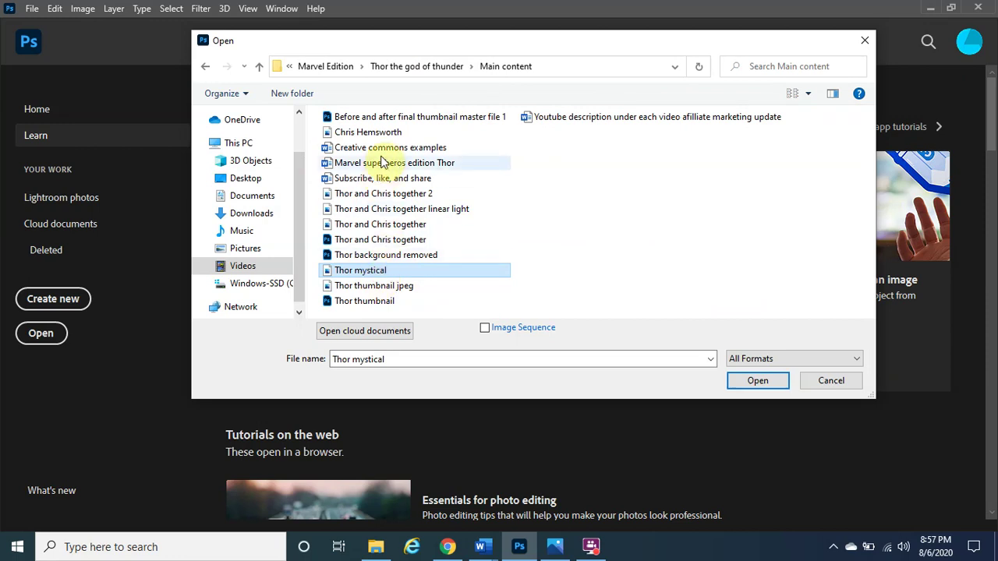
pyautogui.keyDown('ctrl'); pyautogui.click(394, 133); pyautogui.keyUp('ctrl')
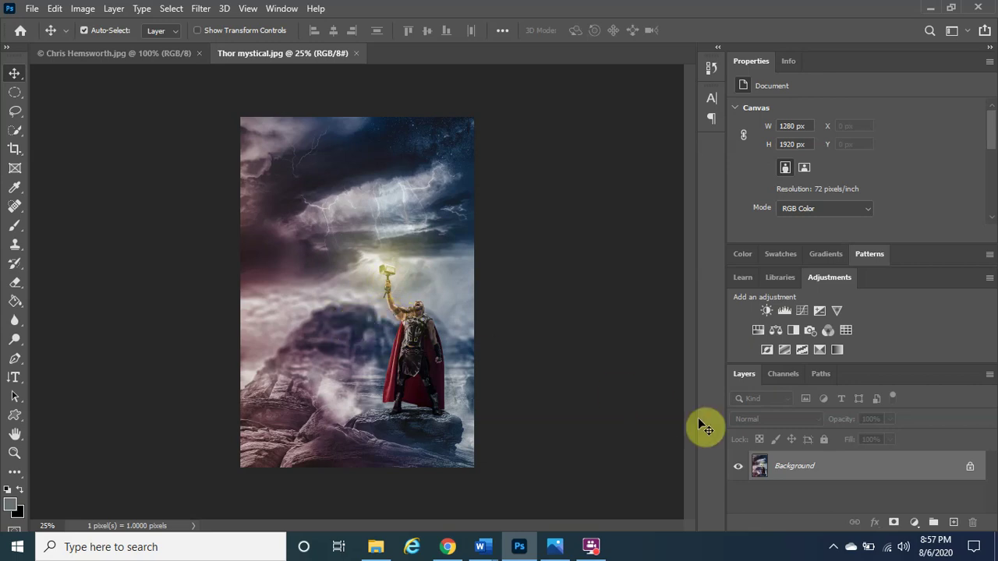
# - Convert the Background of the Thor mystical image into a regular layer named Thor
pyautogui.doubleClick(794, 468)
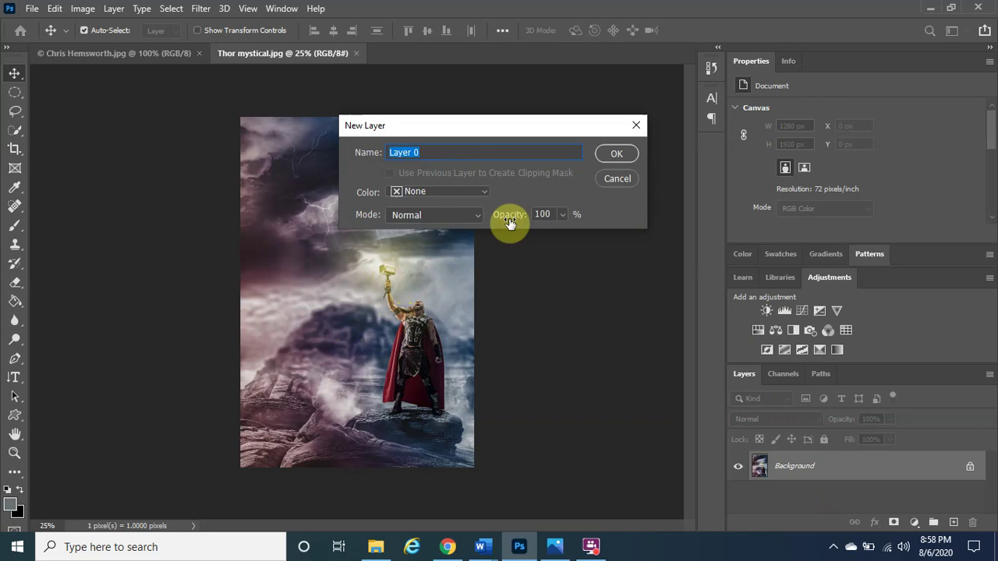
pyautogui.click(437, 151)
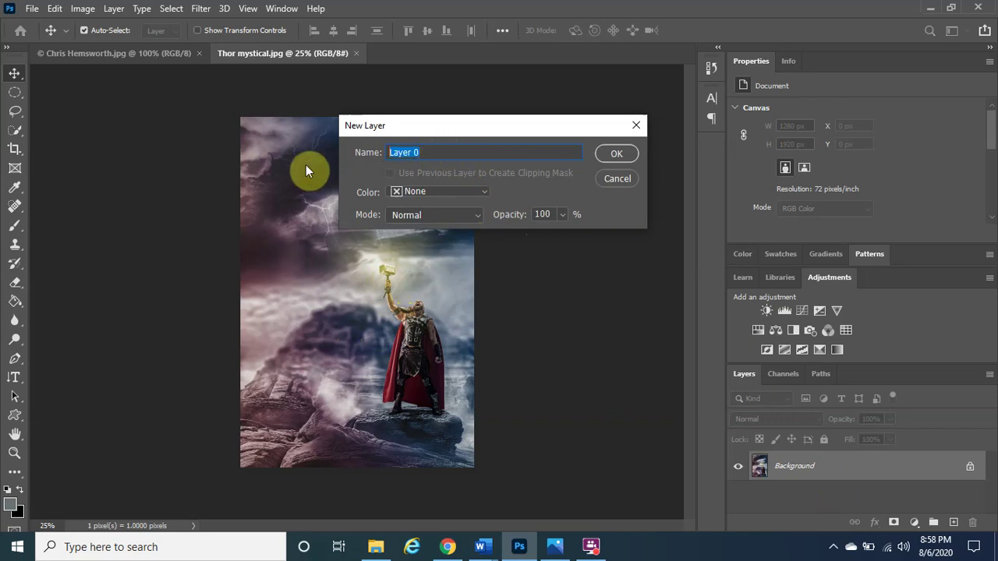
pyautogui.write('Thor')
pyautogui.click(396, 154)
pyautogui.click(545, 213)
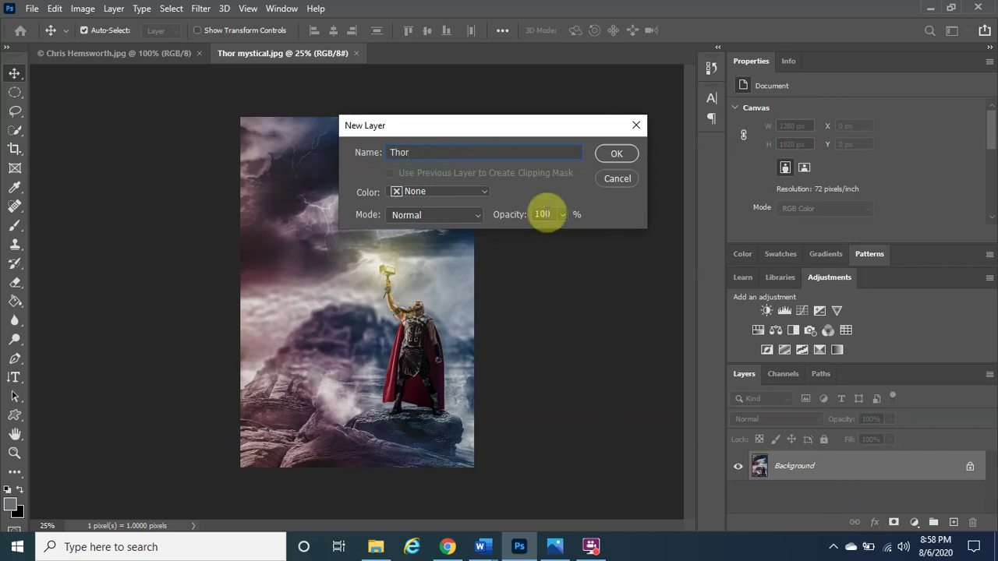
pyautogui.click(617, 153)
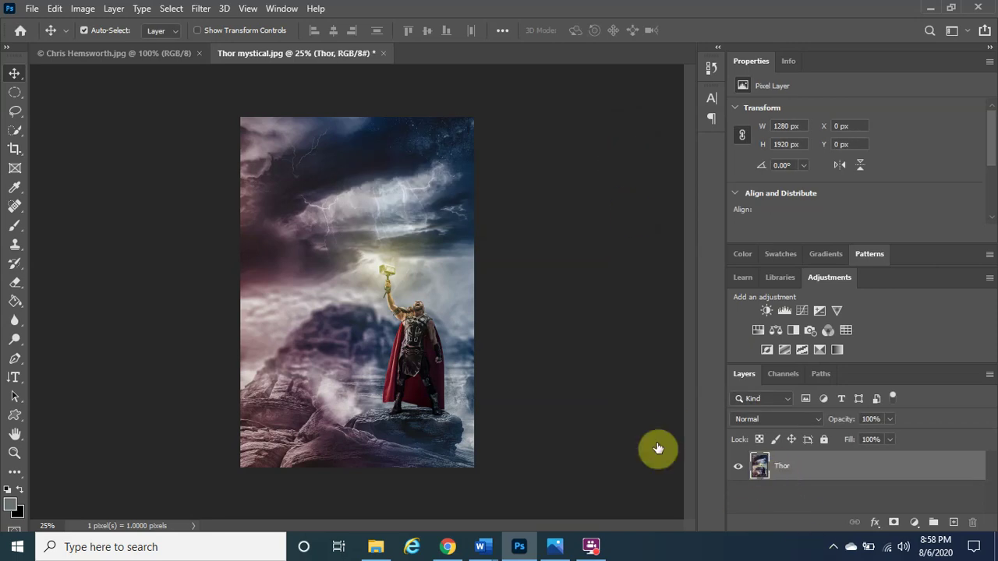
# - Choose the Quick Selection tool with a 38 px brush and clear the small trial selection on the clouds
pyautogui.hotkey('alt', 'Tab')
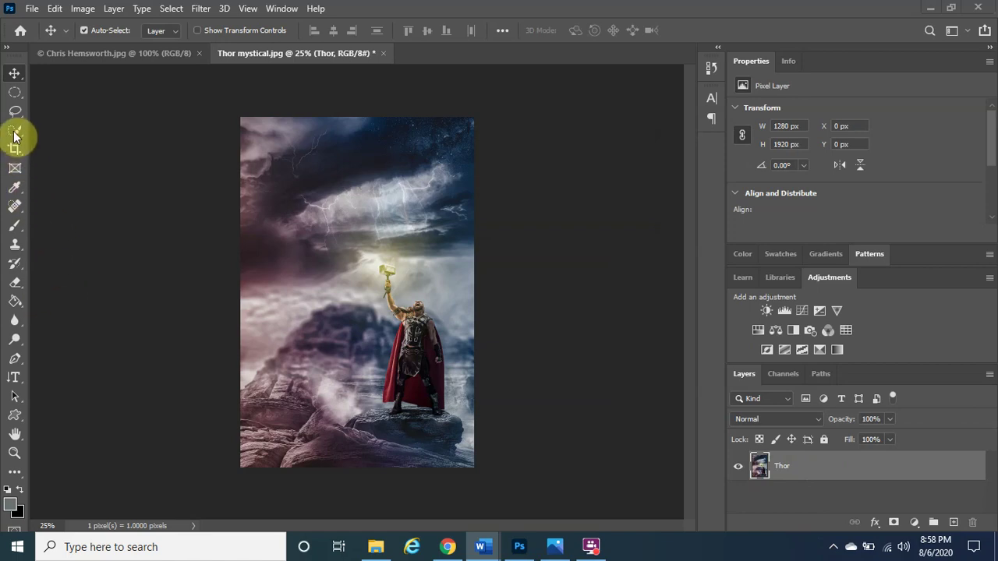
pyautogui.hotkey('alt', 'Tab')
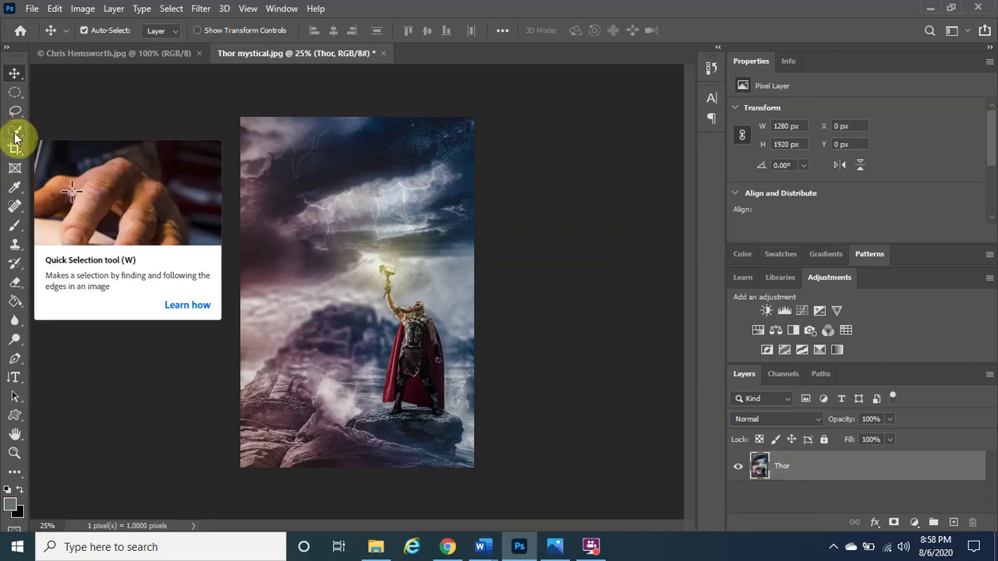
pyautogui.click(15, 133)
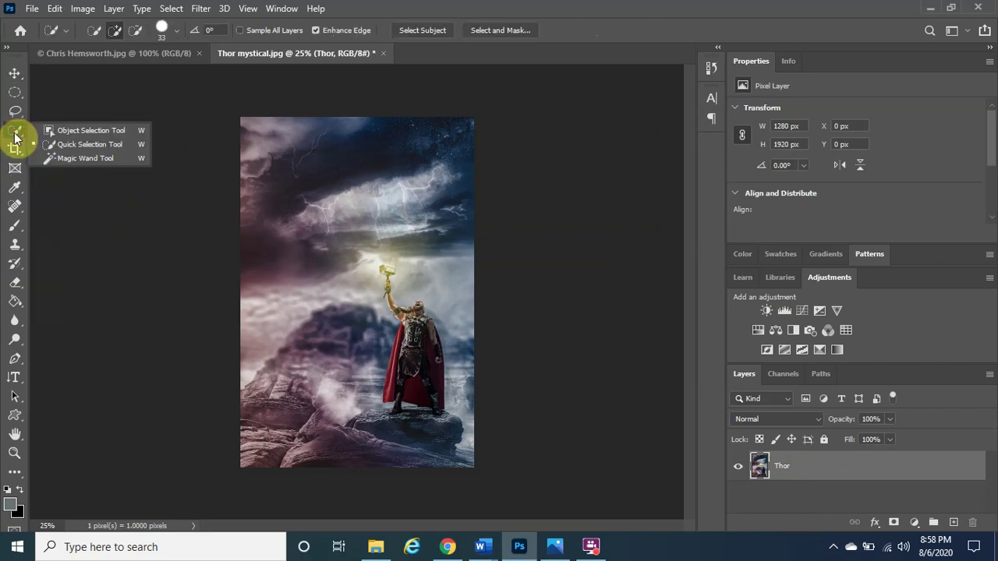
pyautogui.click(92, 145)
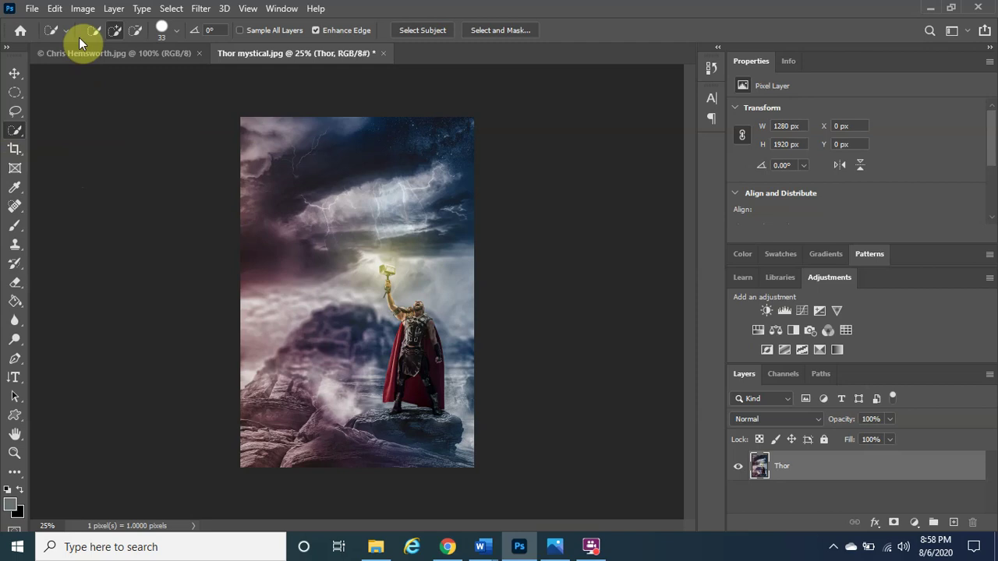
pyautogui.click(176, 31)
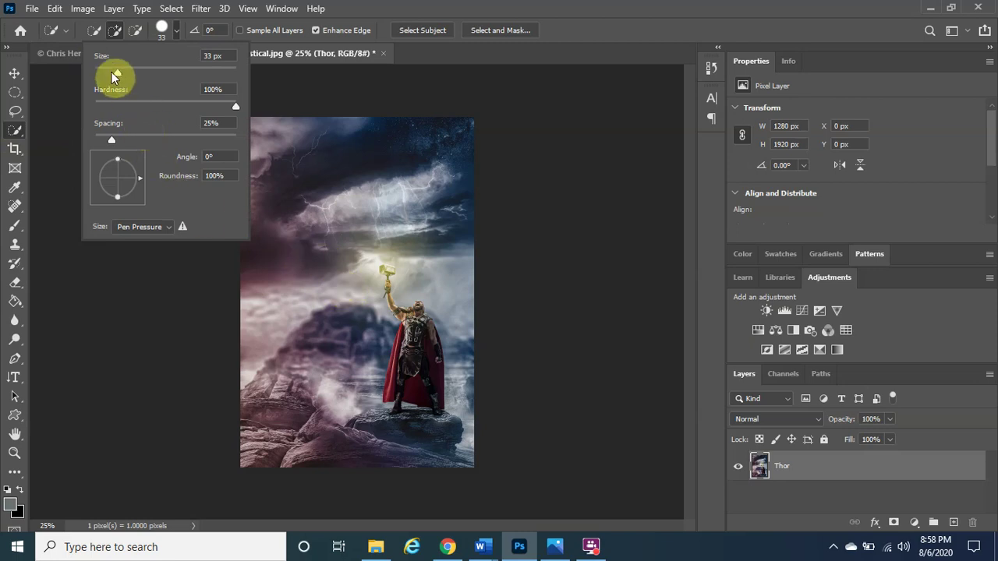
pyautogui.moveTo(117, 74); pyautogui.dragTo(121, 74)
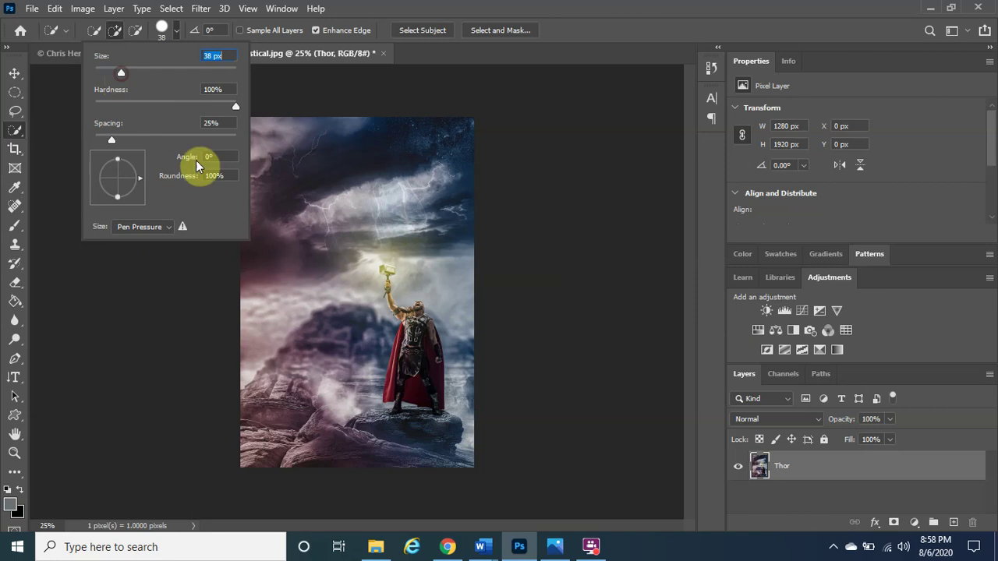
pyautogui.click(280, 283)
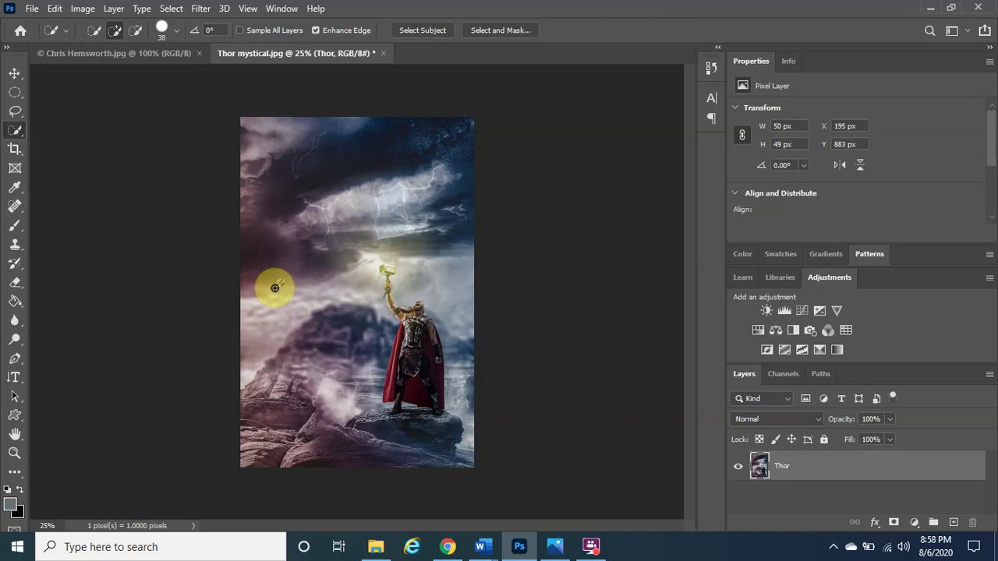
pyautogui.hotkey('ctrl', 'd')
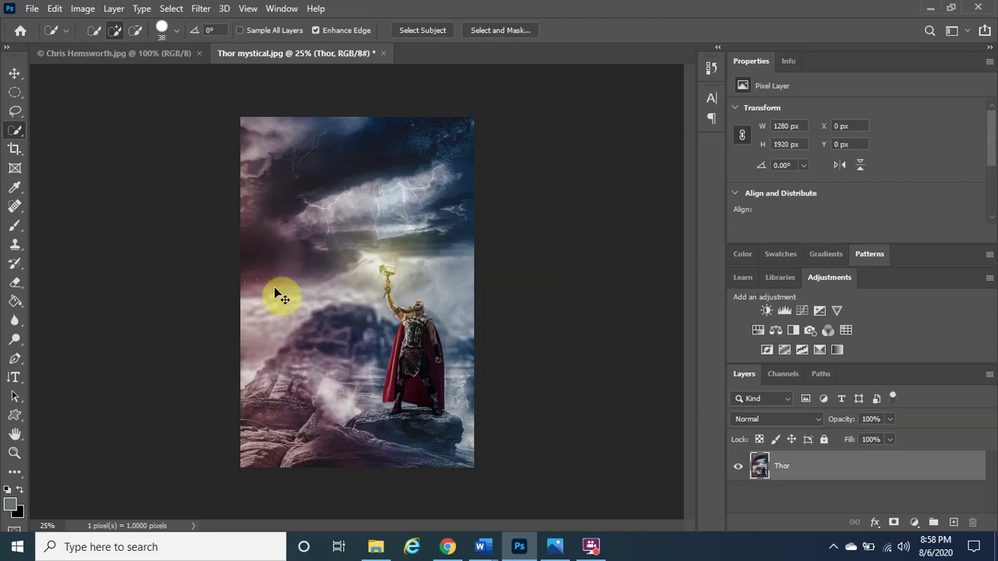
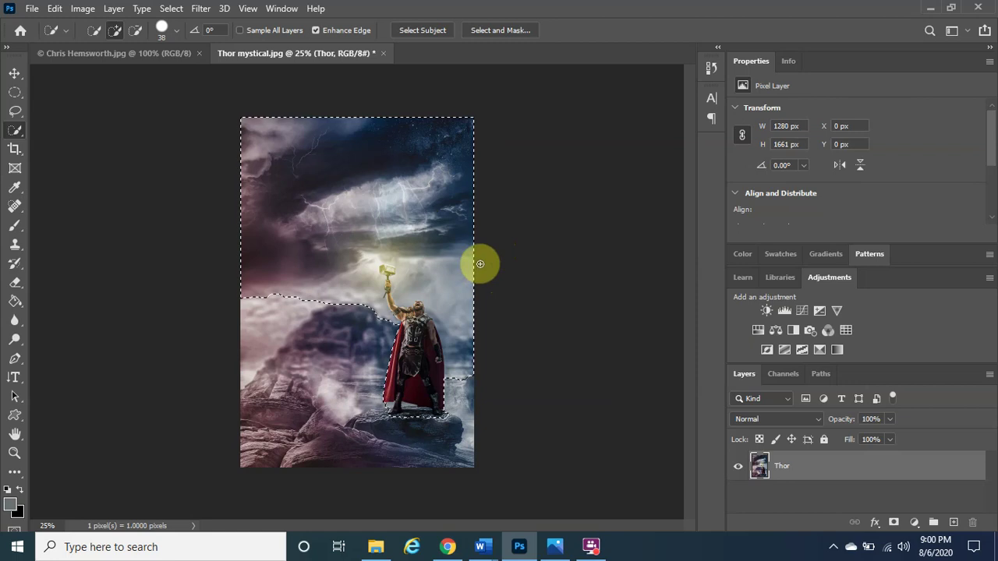
# - Subtract the upper sky and left-hand clouds from the selection, and add back a rounded area of sky around the lightning
pyautogui.press('alt')
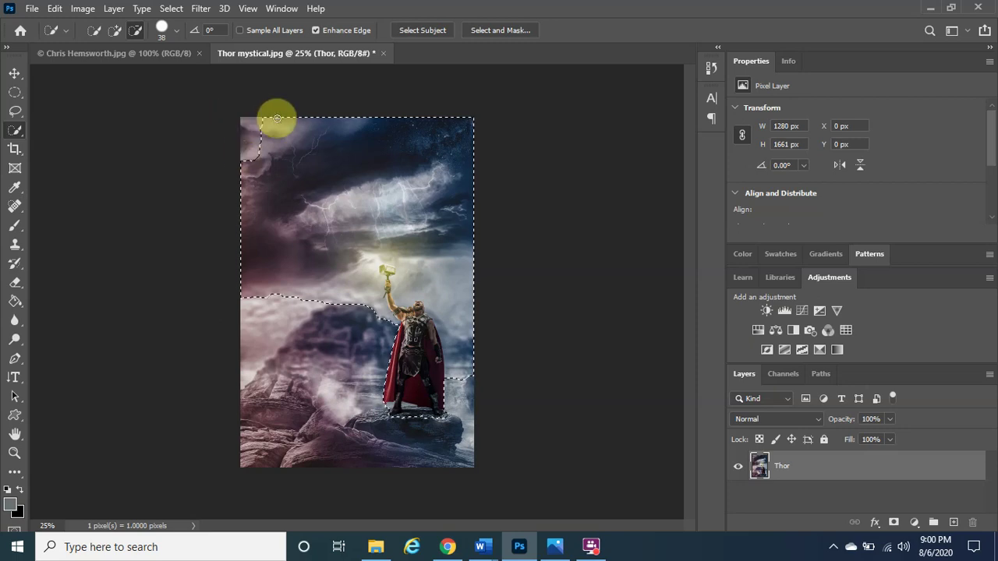
pyautogui.moveTo(246, 130)
pyautogui.mouseDown()
pyautogui.moveTo(304, 114)
pyautogui.moveTo(278, 131)
pyautogui.moveTo(482, 115)
pyautogui.moveTo(484, 133)
pyautogui.moveTo(473, 117)
pyautogui.moveTo(470, 133)
pyautogui.moveTo(483, 138)
pyautogui.moveTo(479, 175)
pyautogui.mouseUp()
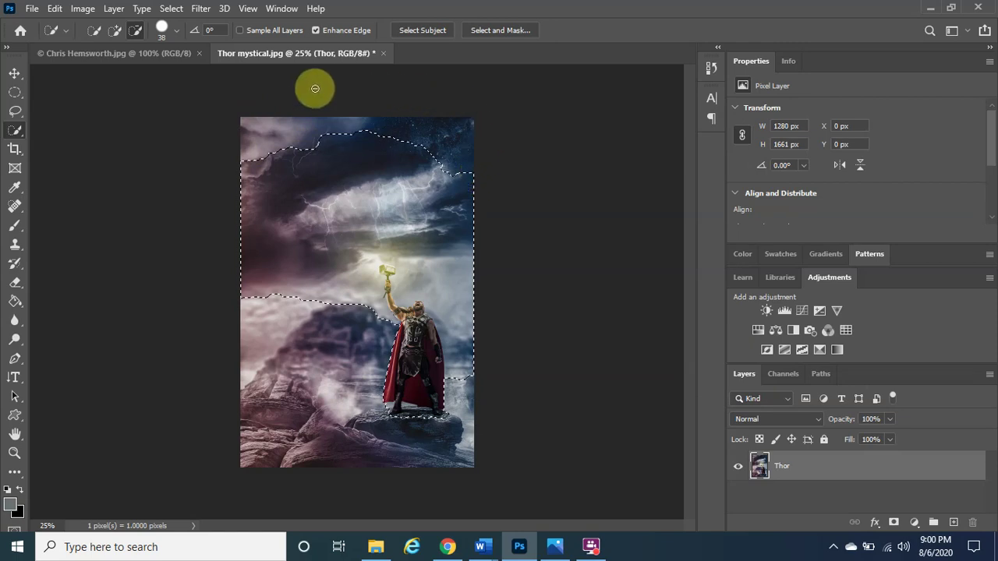
pyautogui.moveTo(224, 161)
pyautogui.mouseDown()
pyautogui.moveTo(253, 168)
pyautogui.moveTo(286, 144)
pyautogui.moveTo(370, 122)
pyautogui.moveTo(322, 137)
pyautogui.moveTo(269, 199)
pyautogui.moveTo(241, 209)
pyautogui.moveTo(232, 225)
pyautogui.moveTo(253, 302)
pyautogui.moveTo(255, 229)
pyautogui.moveTo(275, 312)
pyautogui.moveTo(323, 292)
pyautogui.moveTo(381, 312)
pyautogui.moveTo(371, 305)
pyautogui.moveTo(403, 254)
pyautogui.mouseUp()
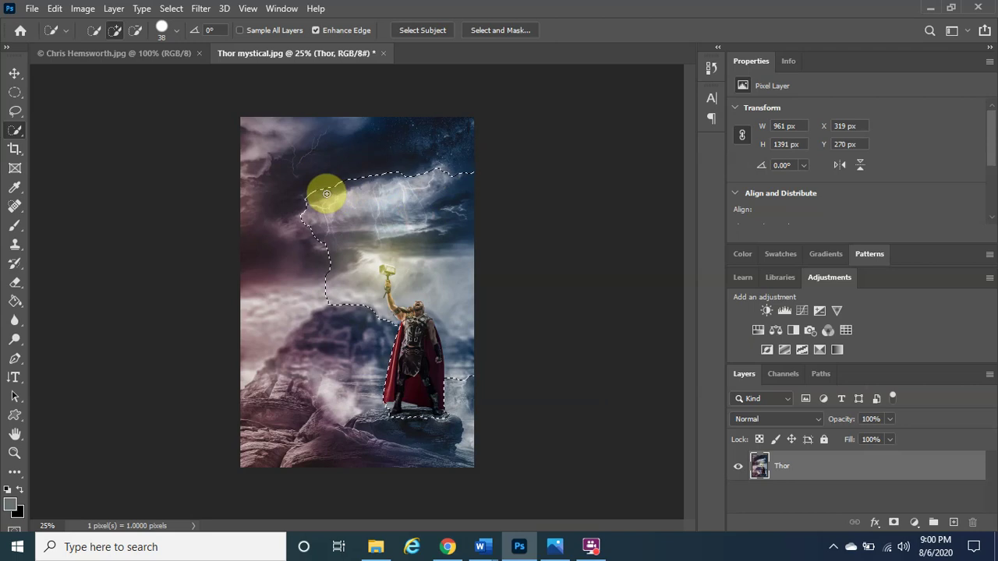
pyautogui.moveTo(326, 194)
pyautogui.mouseDown()
pyautogui.moveTo(320, 184)
pyautogui.moveTo(395, 166)
pyautogui.mouseUp()
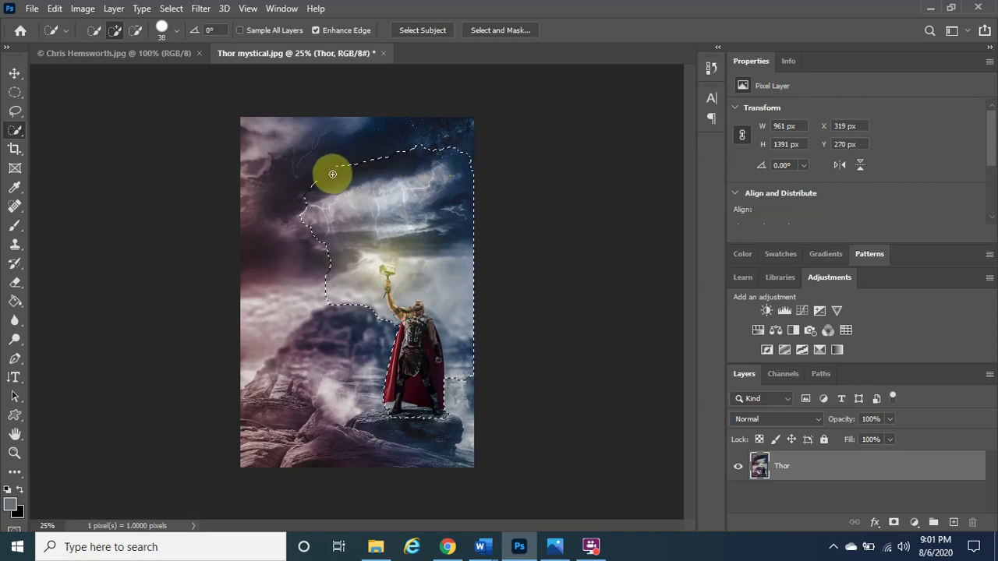
pyautogui.moveTo(368, 161)
pyautogui.mouseDown()
pyautogui.moveTo(322, 182)
pyautogui.moveTo(296, 214)
pyautogui.moveTo(319, 276)
pyautogui.mouseUp()
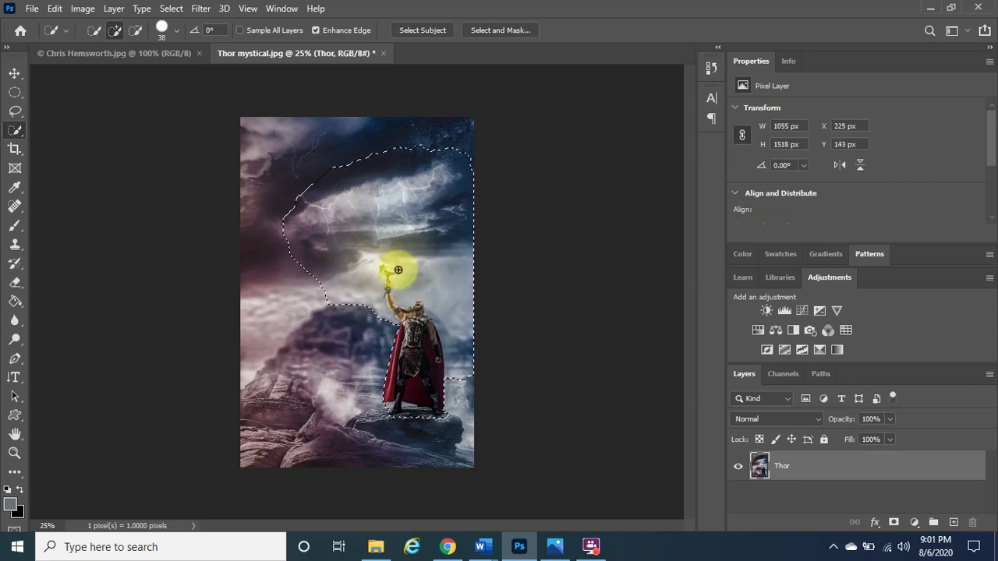
pyautogui.hotkey('alt', 'Tab')
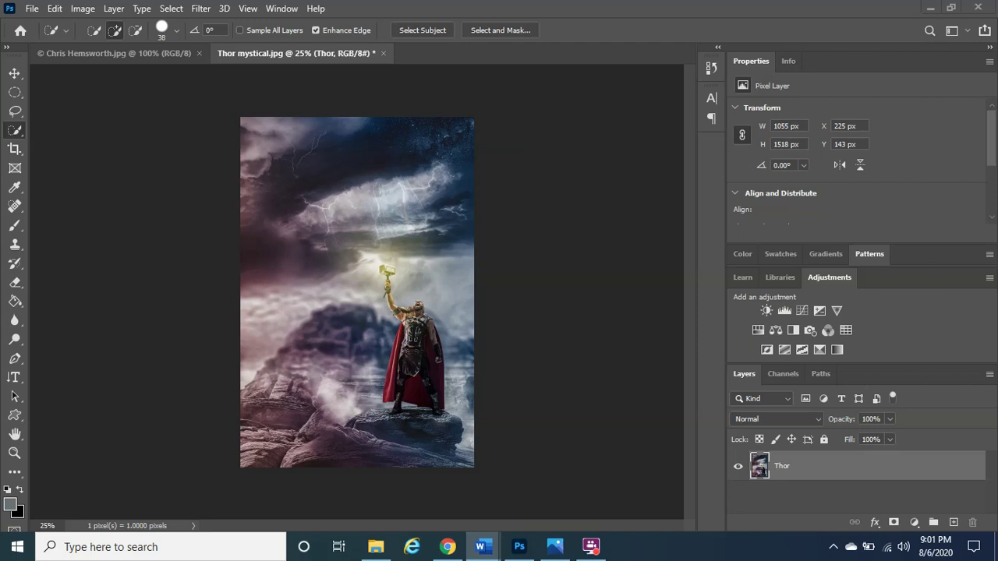
pyautogui.click(289, 287)
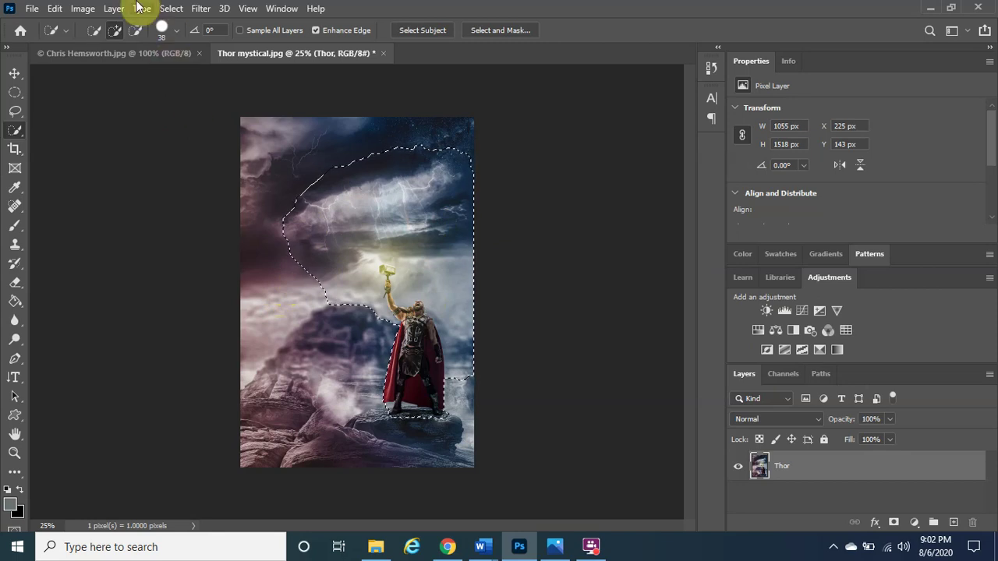
# - Open Refine Edge for the Thor and sky selection and set Radius 3.4 px, Smooth 8 and Feather 3.2 px
pyautogui.click(170, 9)
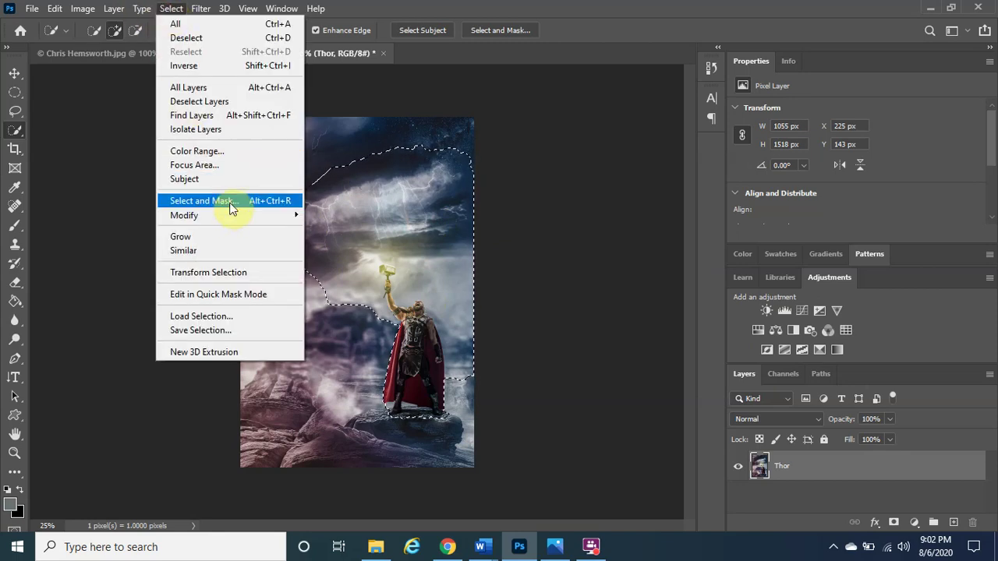
pyautogui.click(203, 201)
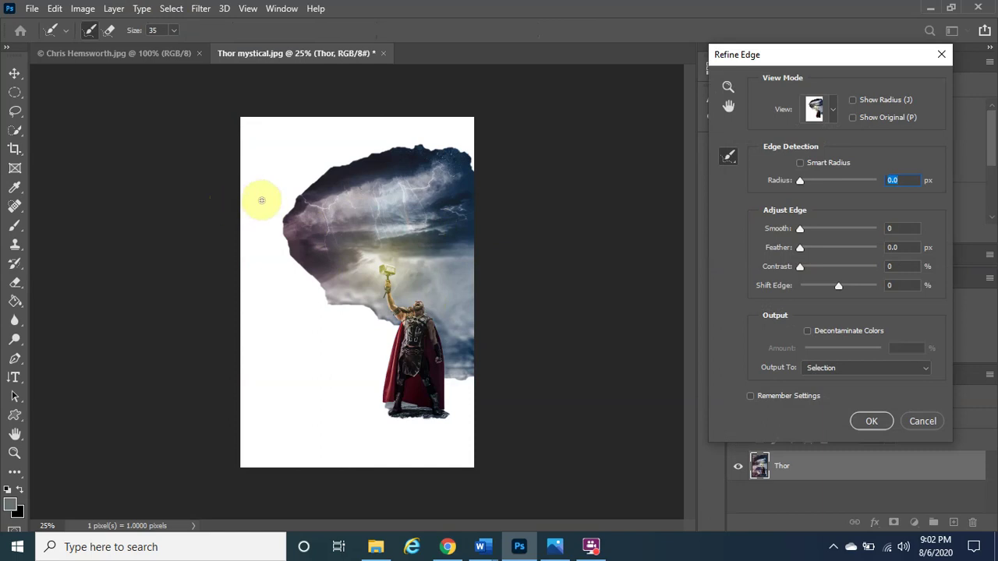
pyautogui.moveTo(793, 57); pyautogui.dragTo(697, 72)
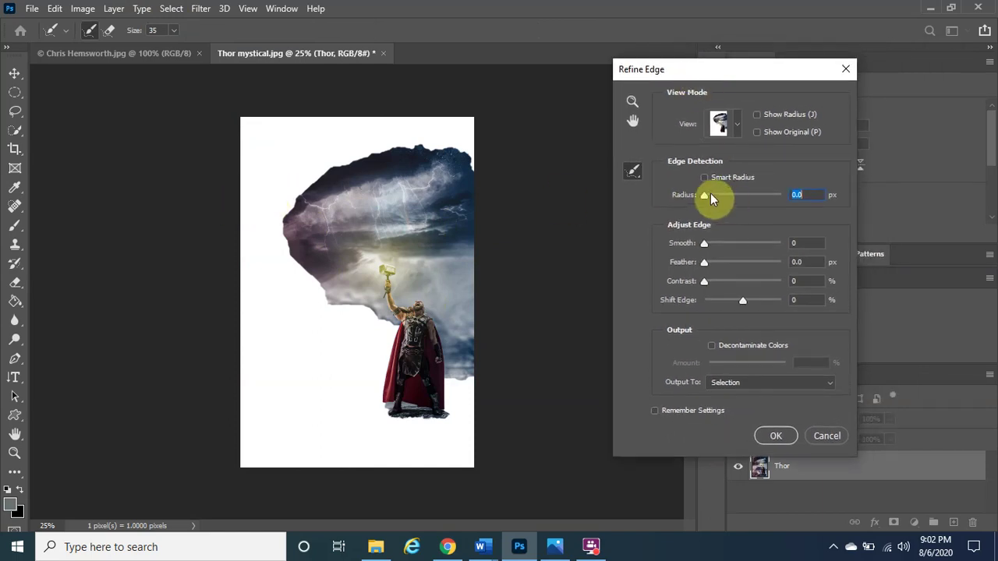
pyautogui.moveTo(708, 196); pyautogui.dragTo(719, 201)
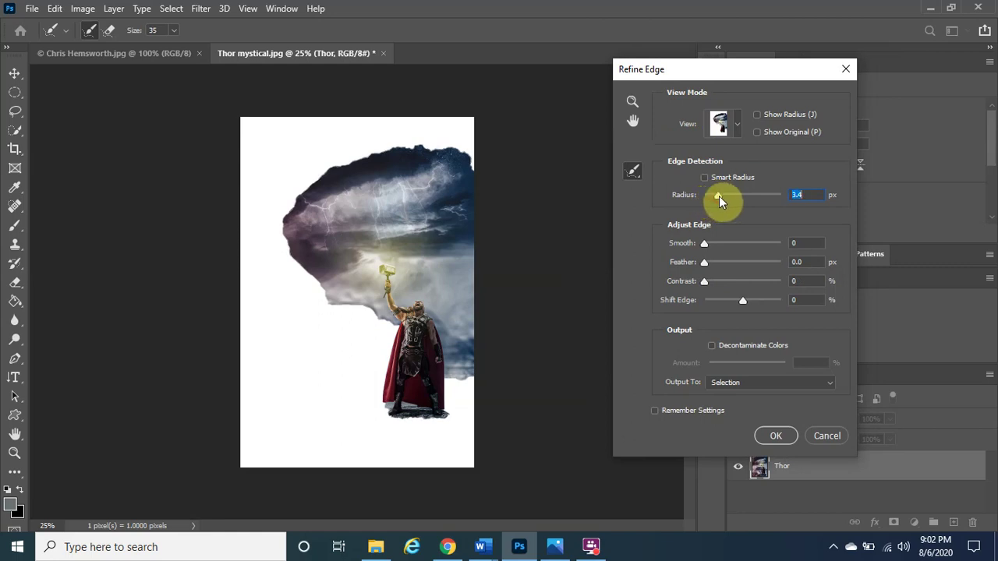
pyautogui.moveTo(705, 244); pyautogui.dragTo(716, 267)
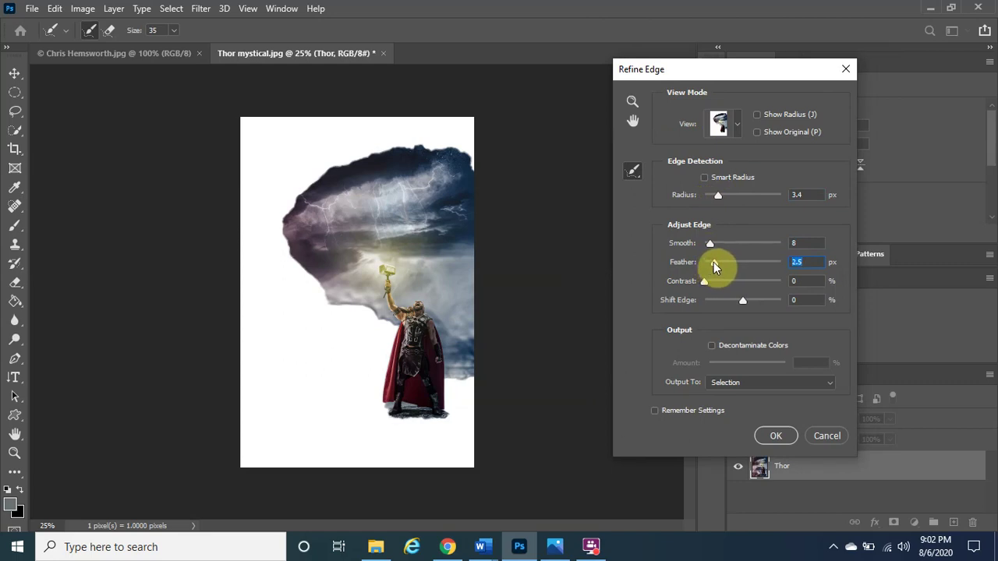
pyautogui.moveTo(715, 266); pyautogui.dragTo(718, 264)
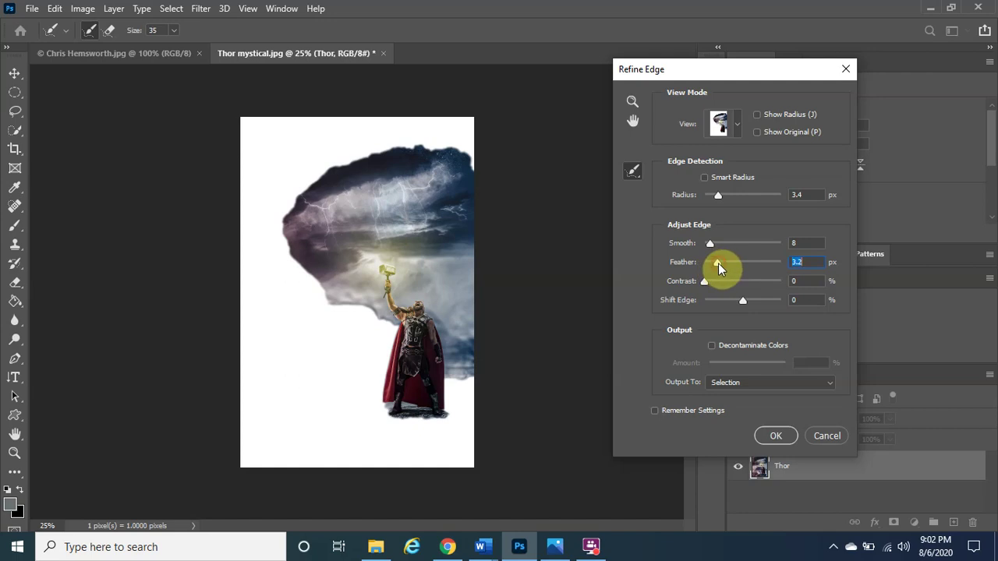
# - Try a much higher Smooth and a 250 px Radius, settling on Smooth 10 and Radius 2.0 px
pyautogui.moveTo(709, 244)
pyautogui.mouseDown()
pyautogui.moveTo(718, 250)
pyautogui.moveTo(709, 259)
pyautogui.moveTo(635, 286)
pyautogui.moveTo(704, 257)
pyautogui.moveTo(708, 243)
pyautogui.mouseUp()
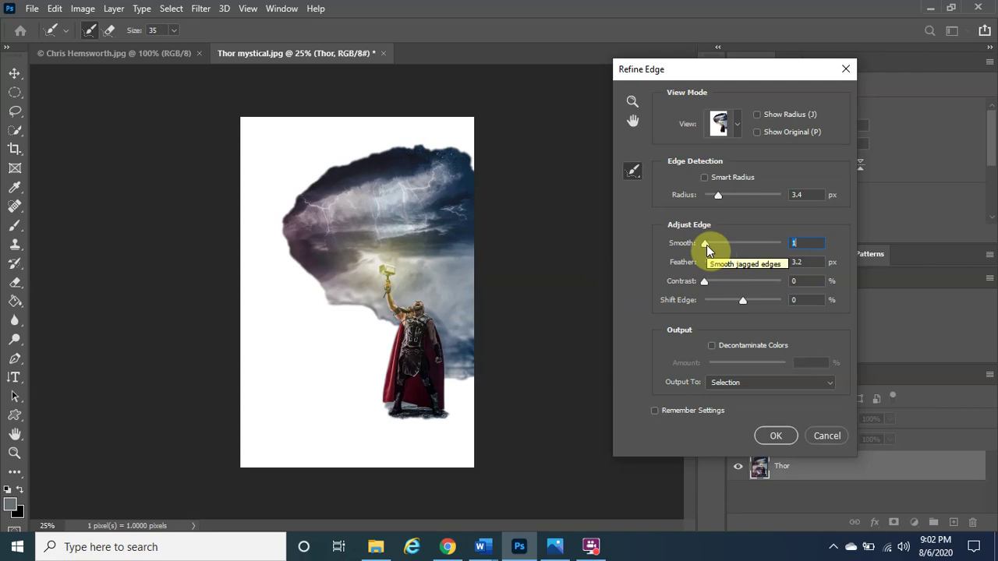
pyautogui.moveTo(707, 249); pyautogui.dragTo(789, 246)
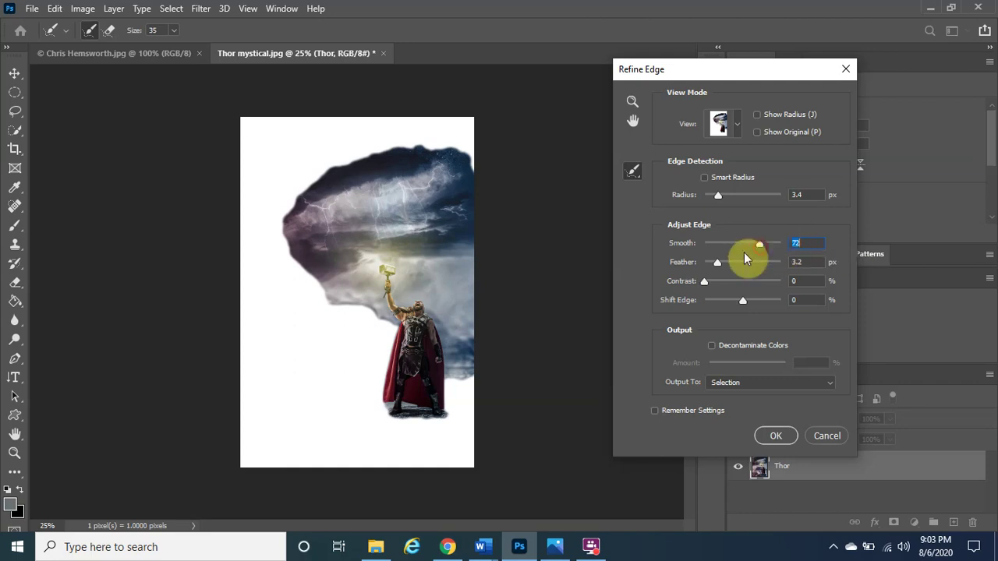
pyautogui.moveTo(737, 250); pyautogui.dragTo(713, 245)
pyautogui.moveTo(717, 195); pyautogui.dragTo(791, 212)
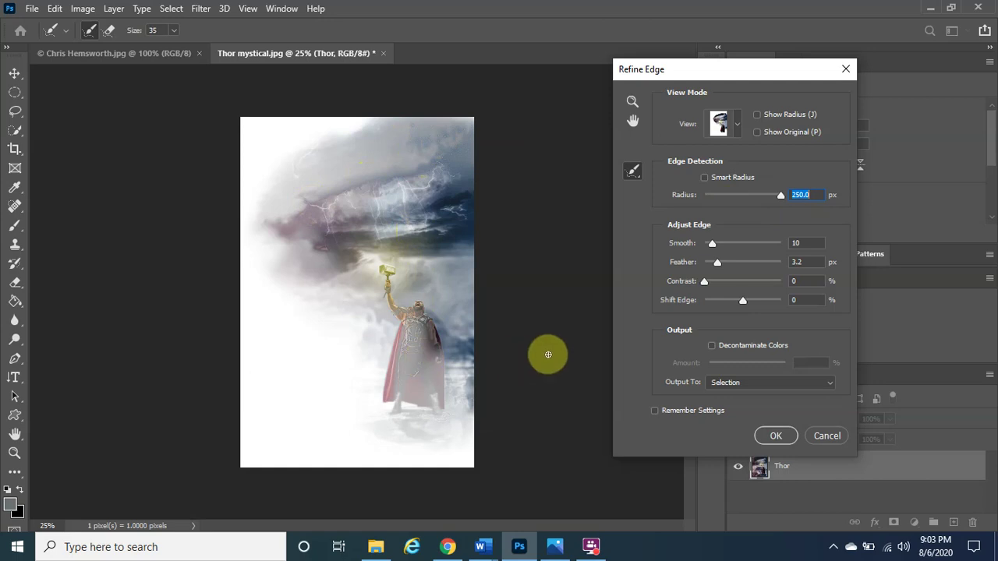
pyautogui.moveTo(782, 198); pyautogui.dragTo(715, 201)
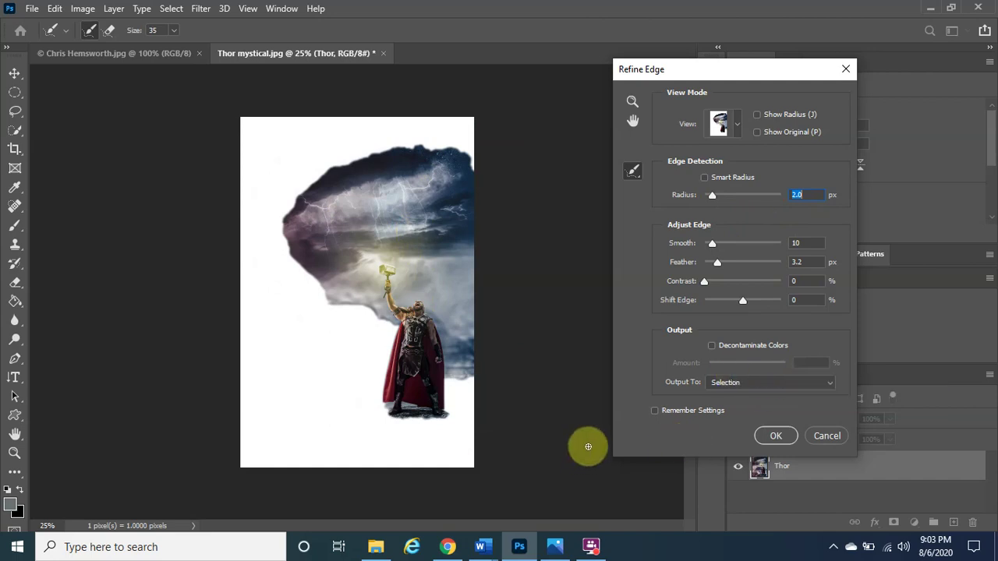
# - Brush with the 35 px refine brush around Thor's feet and the cloud outline to soften the edges, and output the result as a selection
pyautogui.moveTo(430, 415); pyautogui.dragTo(384, 409)
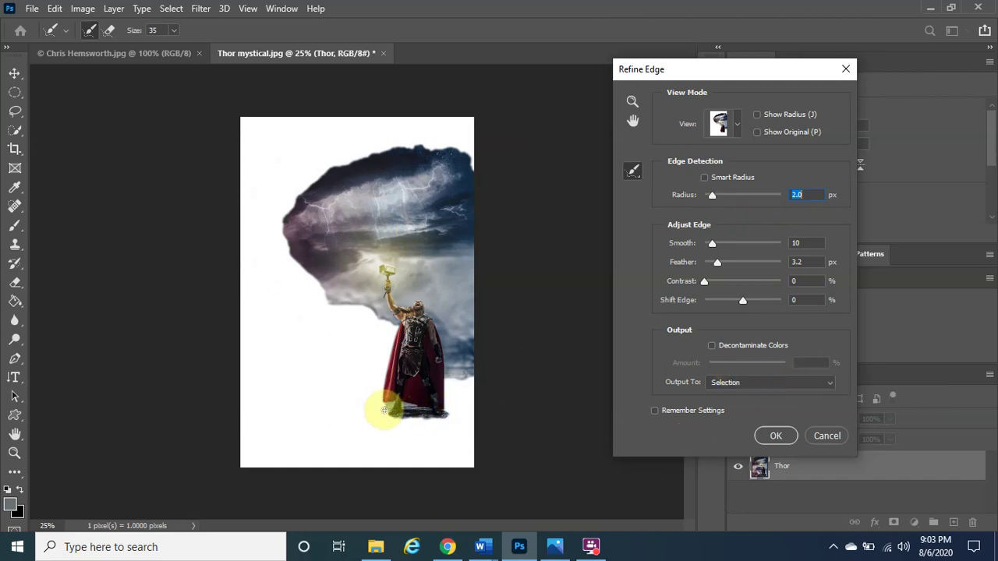
pyautogui.moveTo(385, 402)
pyautogui.mouseDown()
pyautogui.moveTo(385, 364)
pyautogui.moveTo(392, 390)
pyautogui.moveTo(383, 358)
pyautogui.moveTo(390, 350)
pyautogui.moveTo(386, 372)
pyautogui.moveTo(403, 331)
pyautogui.moveTo(395, 343)
pyautogui.moveTo(401, 334)
pyautogui.moveTo(361, 305)
pyautogui.moveTo(330, 311)
pyautogui.moveTo(317, 280)
pyautogui.moveTo(330, 300)
pyautogui.moveTo(289, 266)
pyautogui.moveTo(316, 269)
pyautogui.moveTo(314, 281)
pyautogui.moveTo(292, 254)
pyautogui.moveTo(289, 263)
pyautogui.moveTo(283, 220)
pyautogui.moveTo(282, 231)
pyautogui.moveTo(320, 168)
pyautogui.moveTo(303, 181)
pyautogui.moveTo(297, 201)
pyautogui.moveTo(336, 168)
pyautogui.moveTo(312, 179)
pyautogui.moveTo(354, 161)
pyautogui.moveTo(310, 170)
pyautogui.moveTo(383, 148)
pyautogui.moveTo(467, 156)
pyautogui.moveTo(475, 380)
pyautogui.moveTo(447, 374)
pyautogui.moveTo(441, 423)
pyautogui.moveTo(374, 418)
pyautogui.moveTo(367, 394)
pyautogui.moveTo(399, 328)
pyautogui.moveTo(379, 394)
pyautogui.moveTo(384, 418)
pyautogui.moveTo(441, 423)
pyautogui.moveTo(453, 383)
pyautogui.mouseUp()
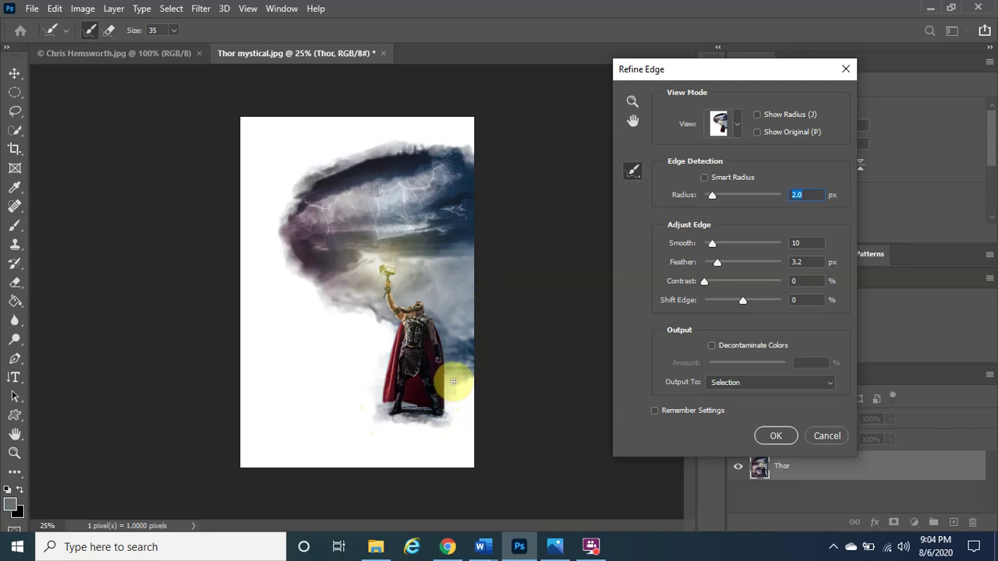
pyautogui.click(777, 437)
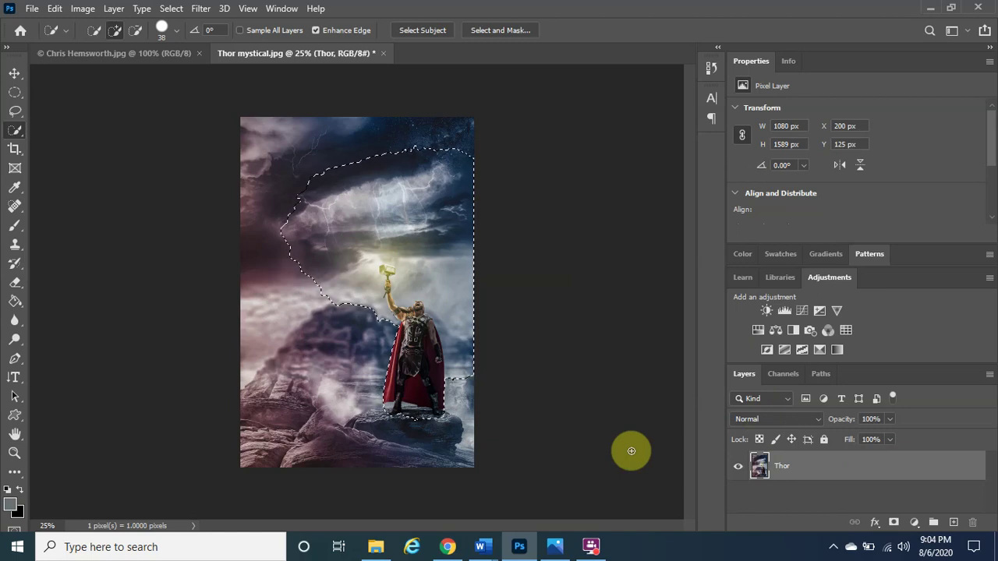
pyautogui.hotkey('alt', 'Tab')
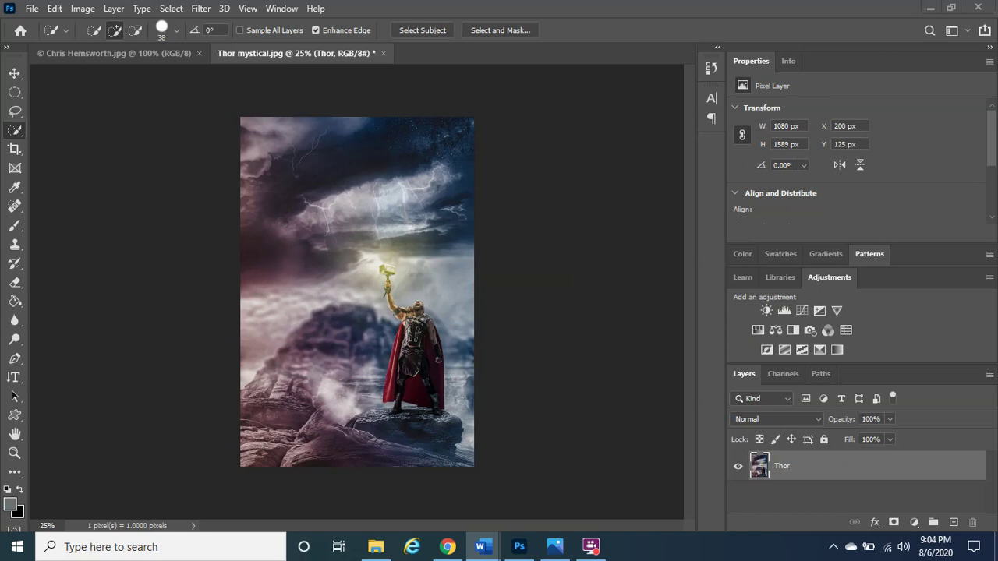
pyautogui.click(863, 473)
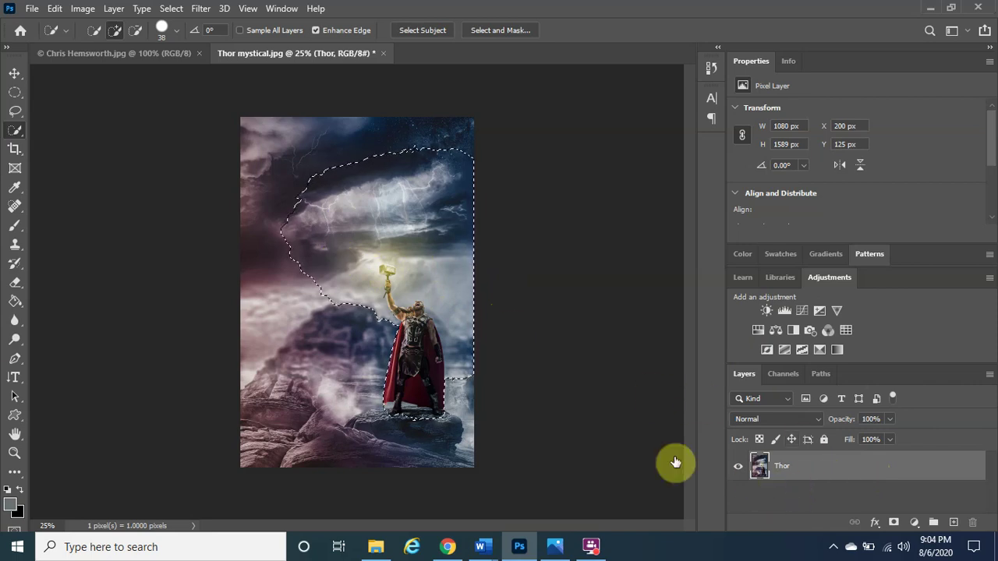
pyautogui.hotkey('ctrl', 'd')
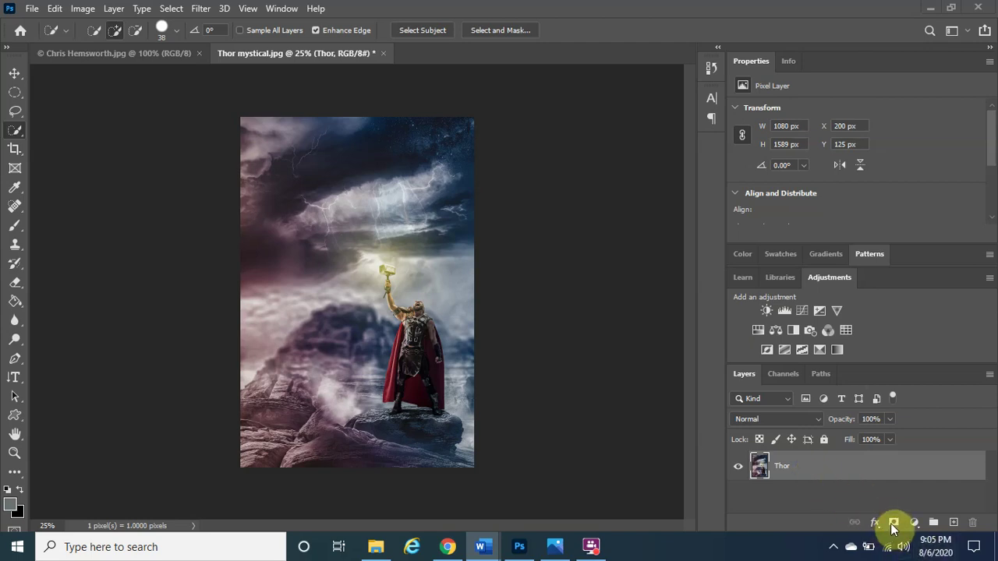
pyautogui.hotkey('ctrl', 'z')
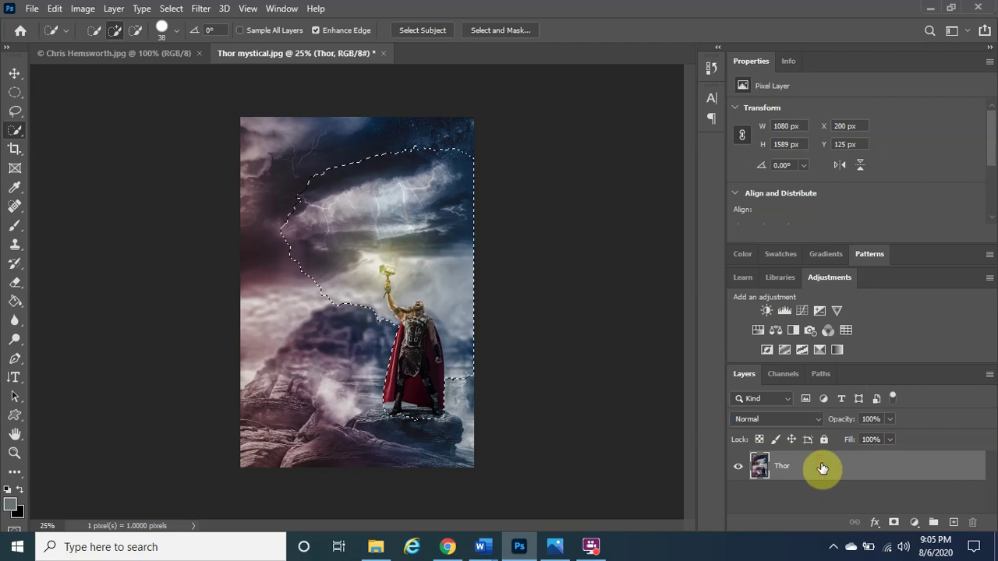
# - Mask the Thor layer with the refined selection and move the cutout down until Thor's feet sit near the bottom of the canvas
pyautogui.click(894, 523)
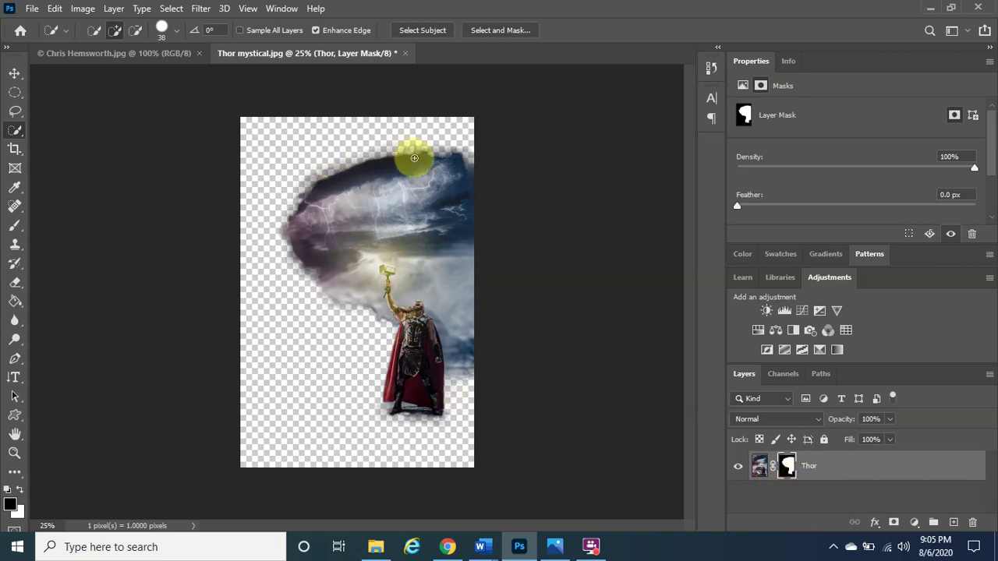
pyautogui.click(13, 79)
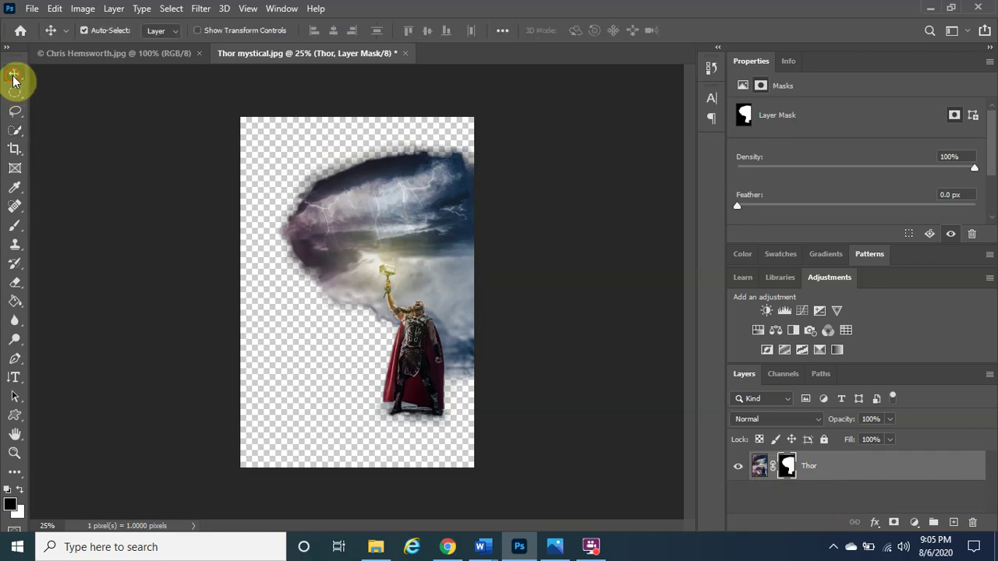
pyautogui.moveTo(389, 220); pyautogui.dragTo(385, 269)
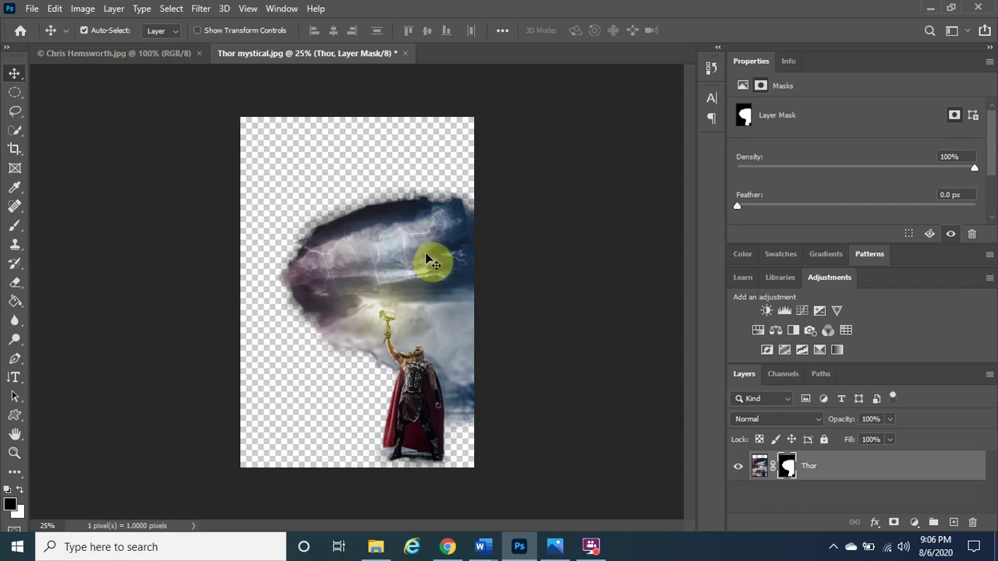
# - Save the masked image on the computer in the Main content folder as the Photoshop file Thor background removed 2, with Maximize Compatibility on
pyautogui.click(32, 9)
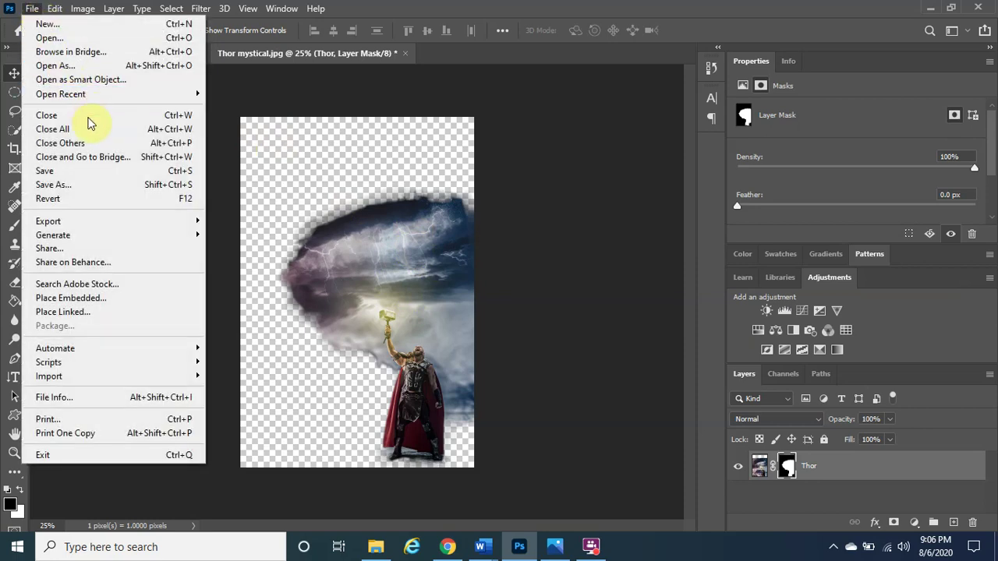
pyautogui.click(109, 170)
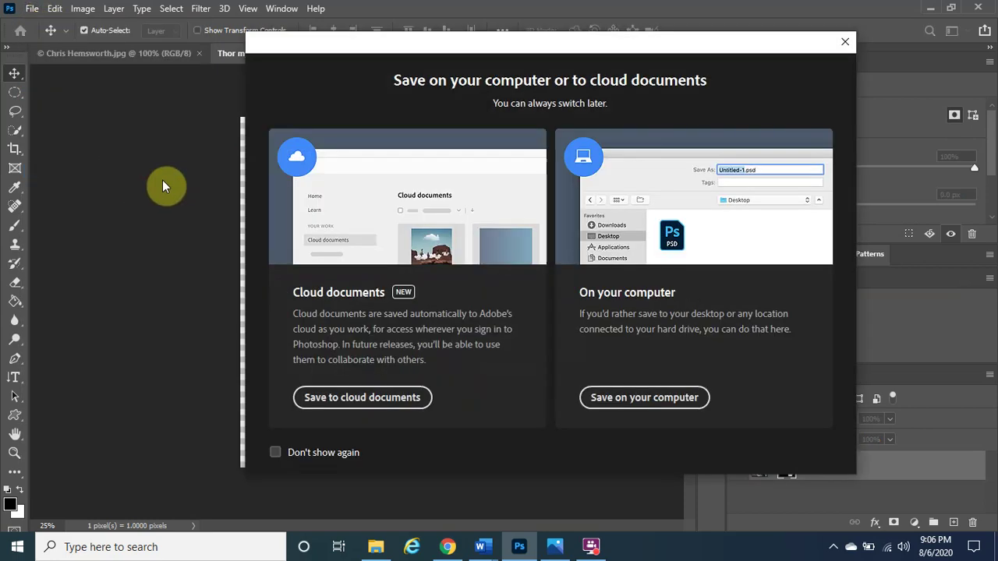
pyautogui.click(612, 399)
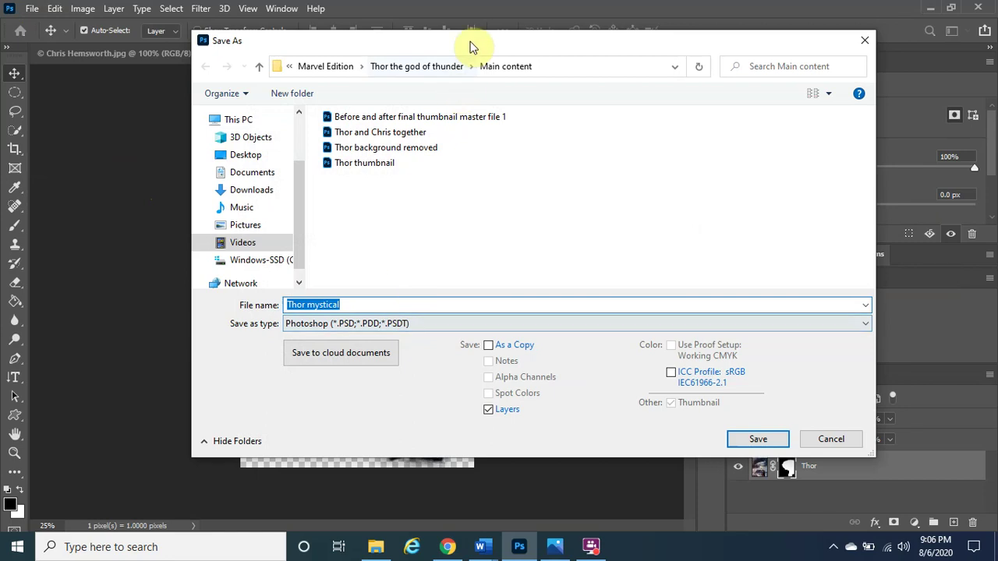
pyautogui.moveTo(475, 40); pyautogui.dragTo(560, 32)
pyautogui.click(435, 296)
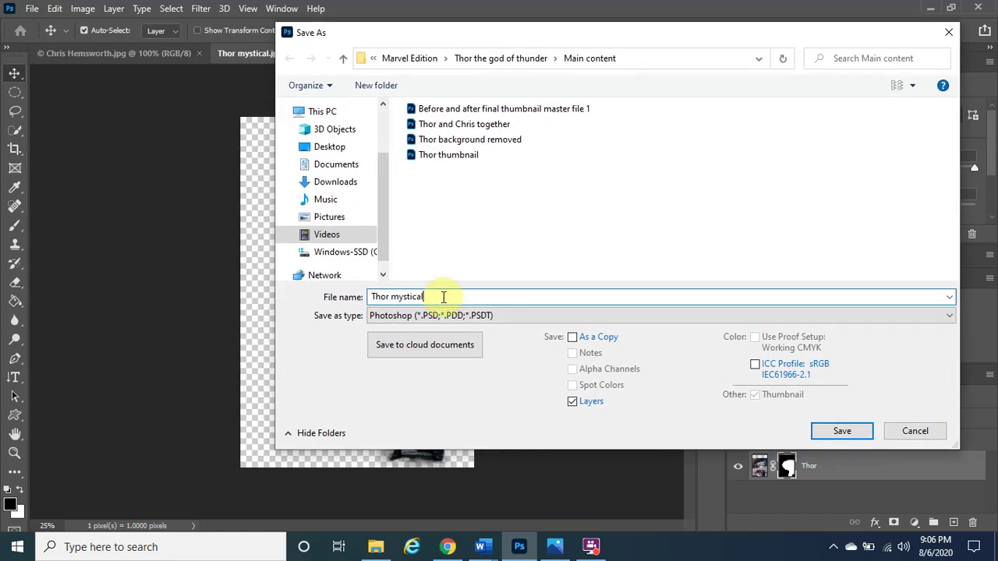
pyautogui.moveTo(429, 294); pyautogui.dragTo(393, 301)
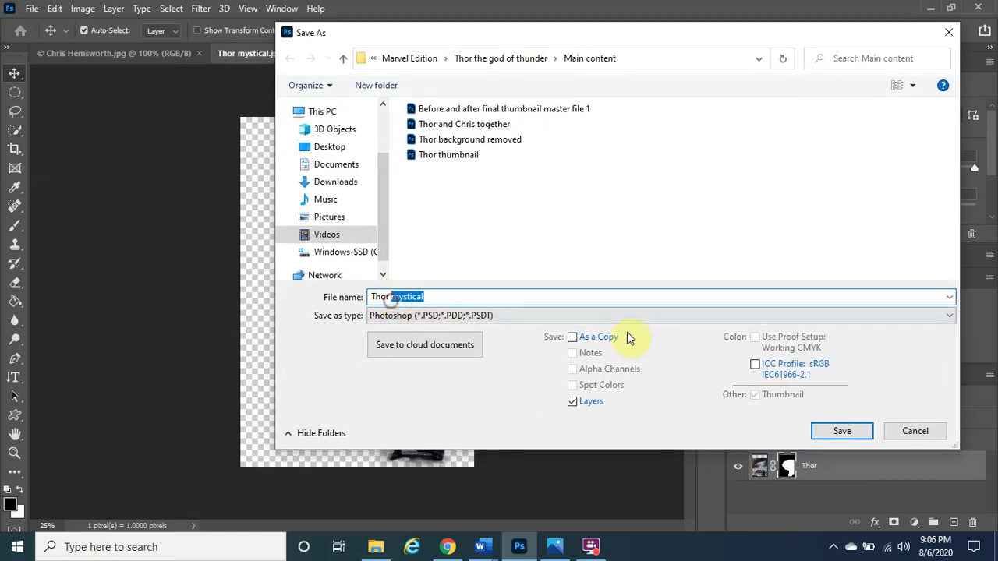
pyautogui.write('backgroun')
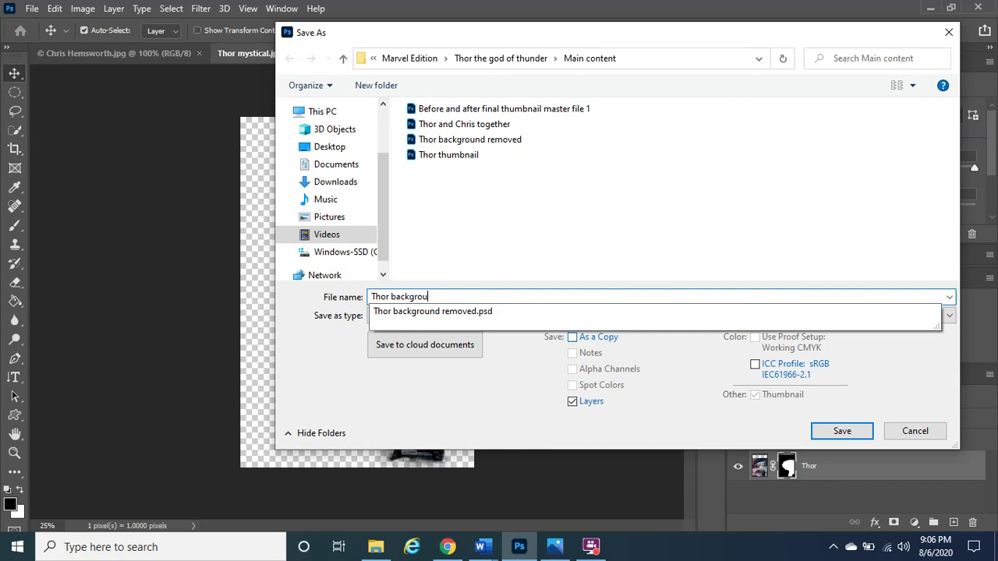
pyautogui.press('BackSpace')
pyautogui.press('BackSpace')
pyautogui.press('BackSpace')
pyautogui.press('BackSpace')
pyautogui.press('BackSpace')
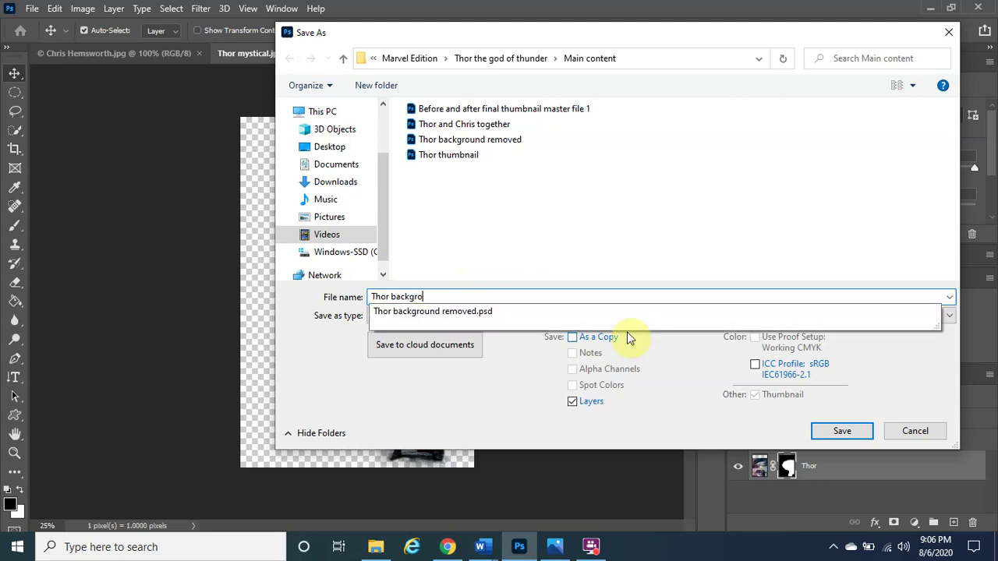
pyautogui.press('BackSpace')
pyautogui.write('kground remov')
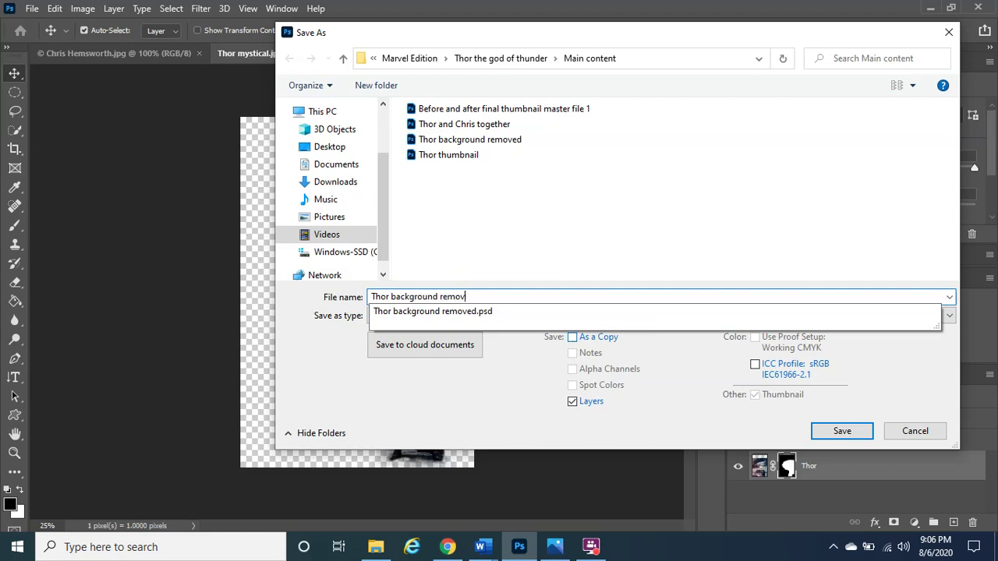
pyautogui.write('ed 2')
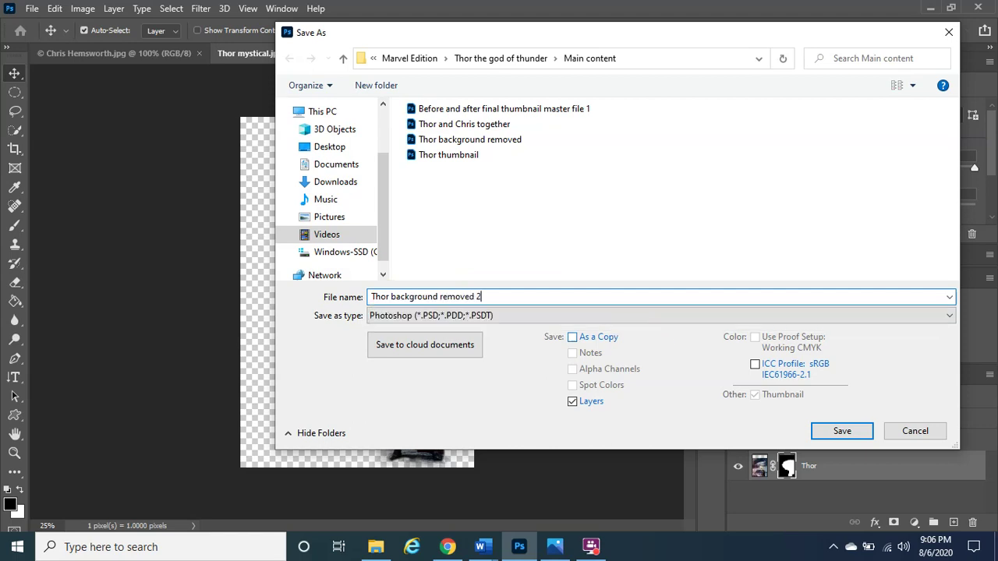
pyautogui.click(847, 437)
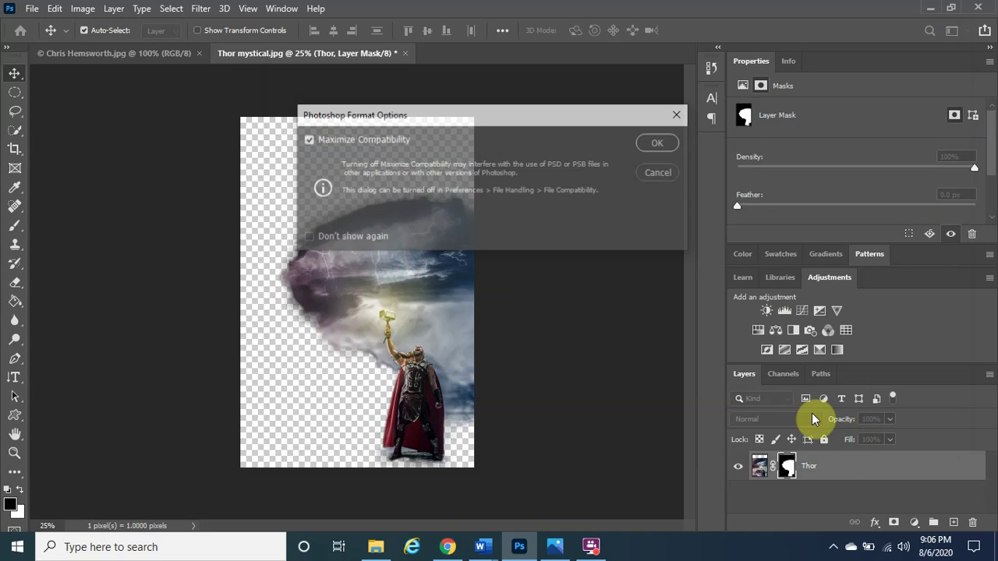
pyautogui.click(659, 156)
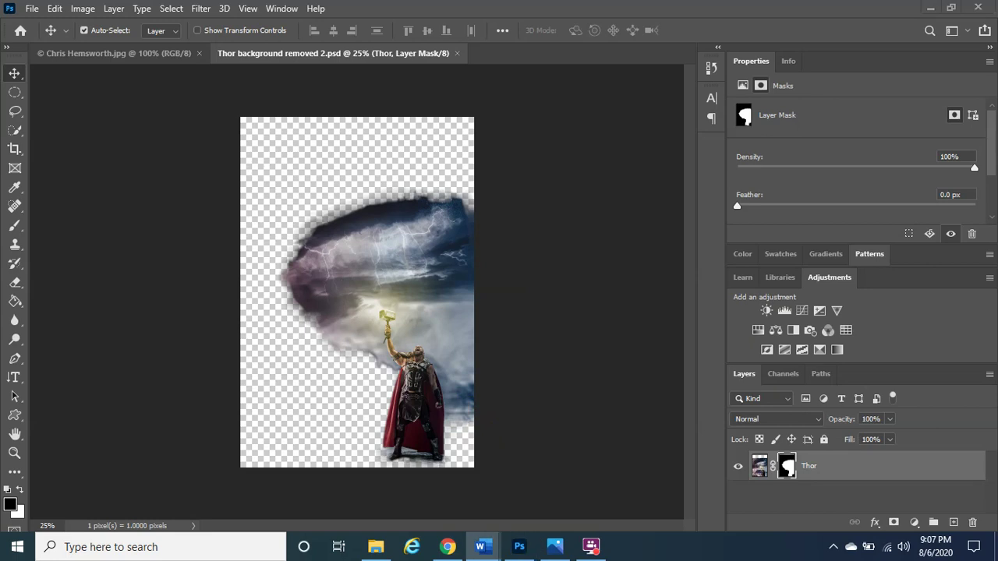
# - Switch to the Chris Hemsworth.jpg document
pyautogui.click(137, 53)
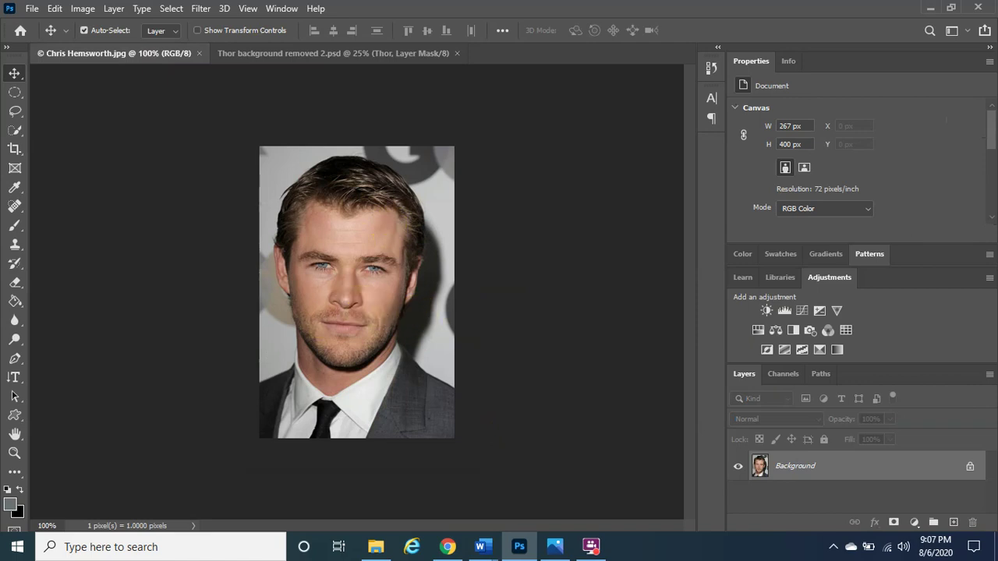
pyautogui.click(483, 547)
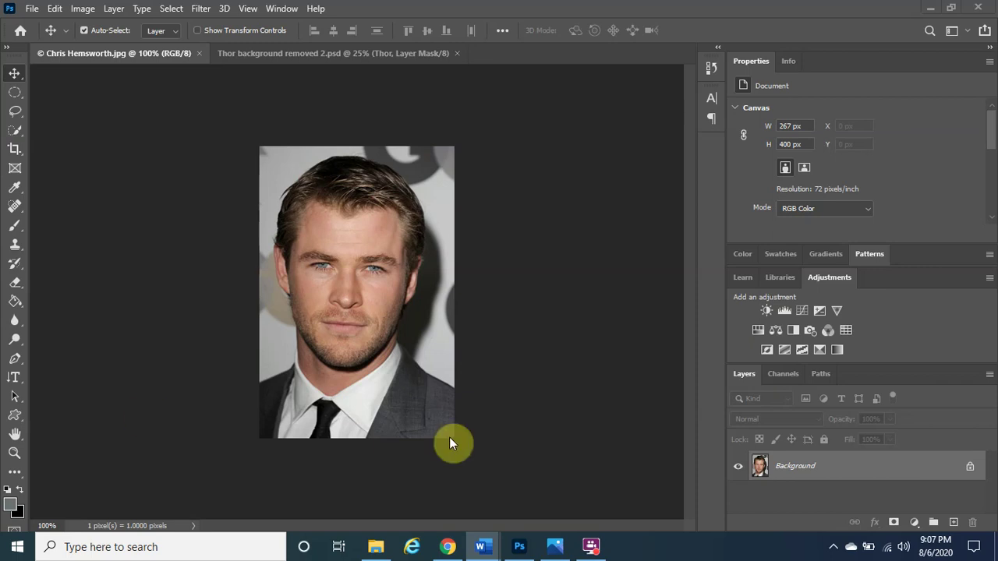
# - Convert the locked Background of the portrait into an editable layer named Chris H
pyautogui.click(801, 470)
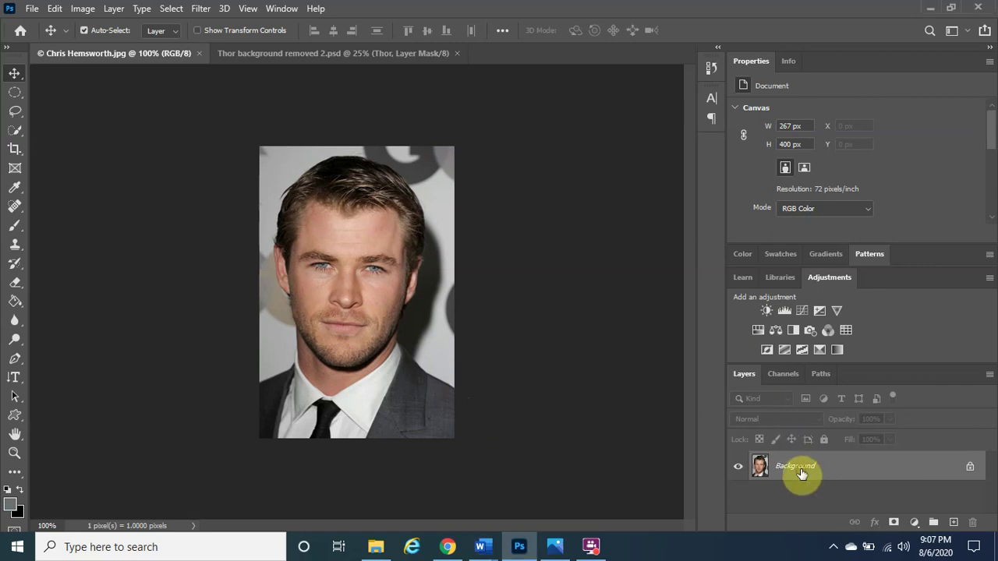
pyautogui.doubleClick(801, 470)
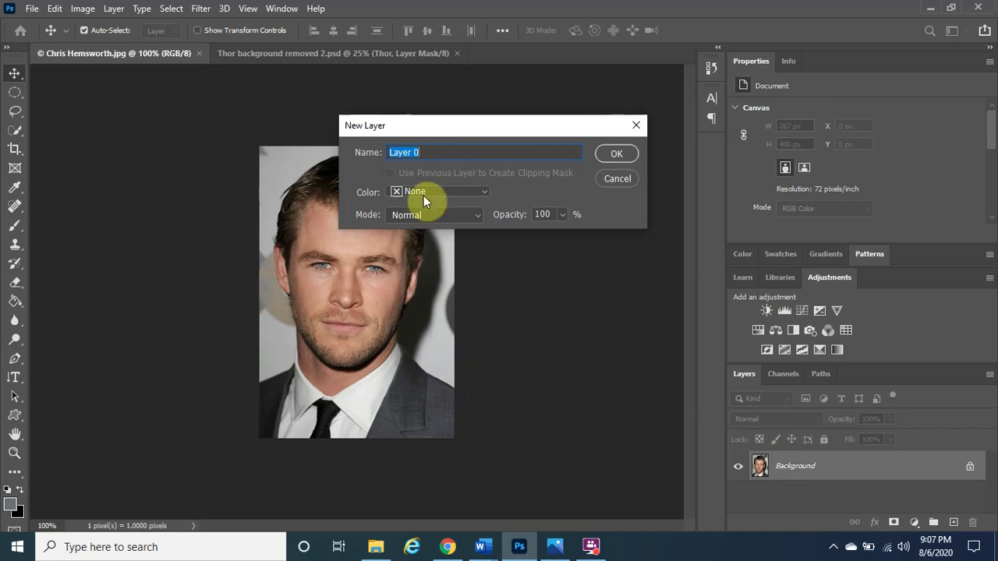
pyautogui.write('Chris ')
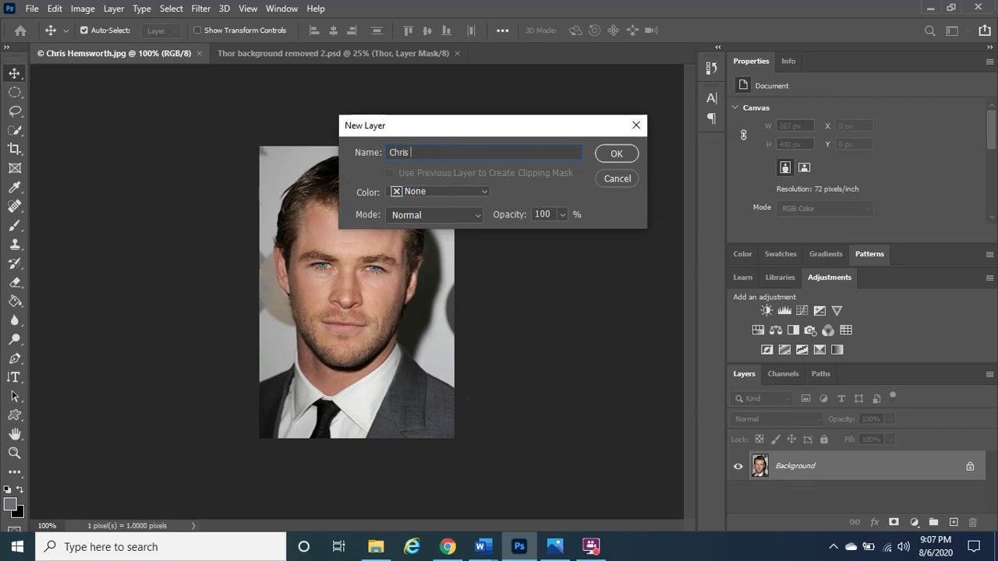
pyautogui.write('H')
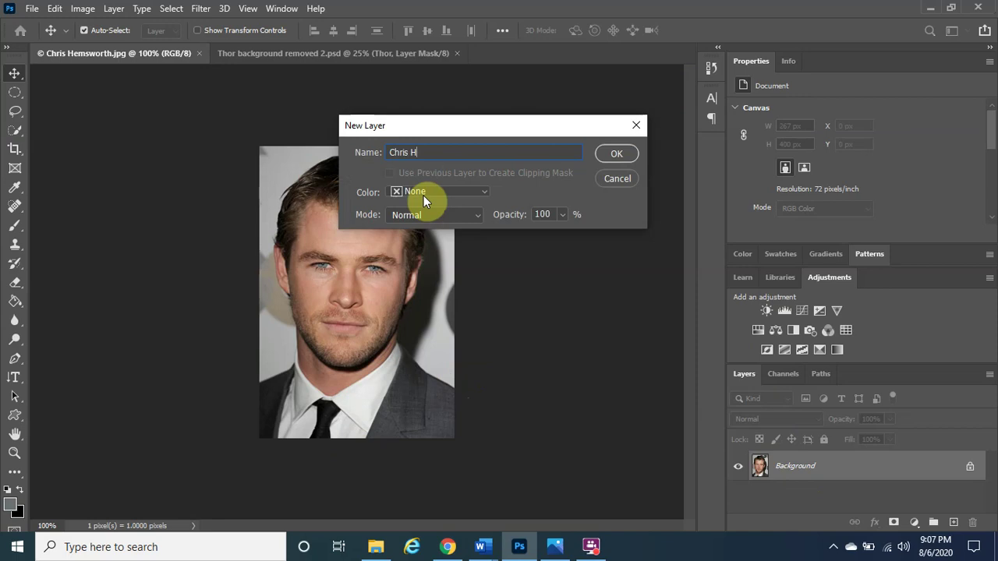
pyautogui.click(617, 155)
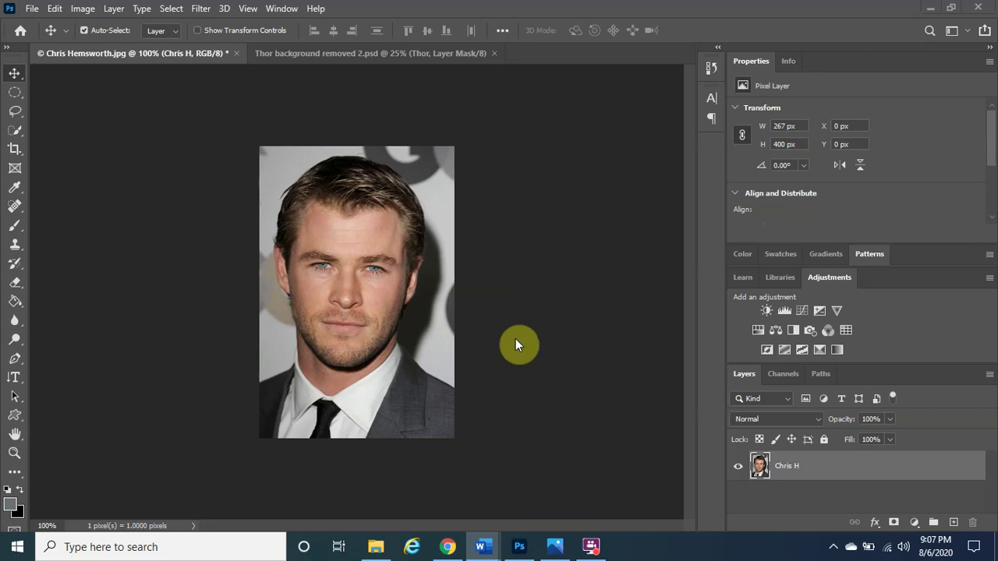
# - With the Quick Selection tool at 18 px, select the grey backdrop around the man's head and shoulders
pyautogui.hotkey('ctrl', '+')
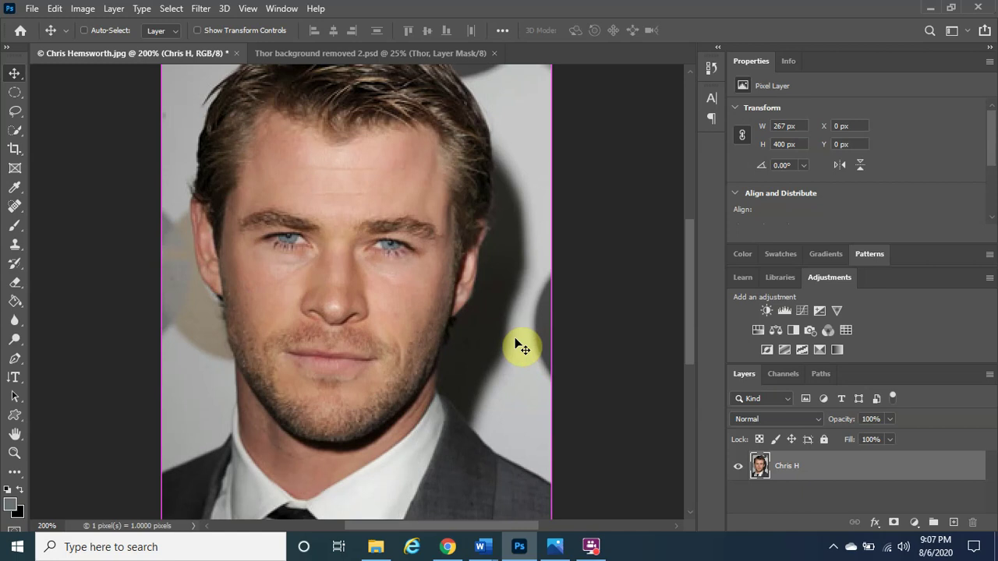
pyautogui.hotkey('ctrl', '-')
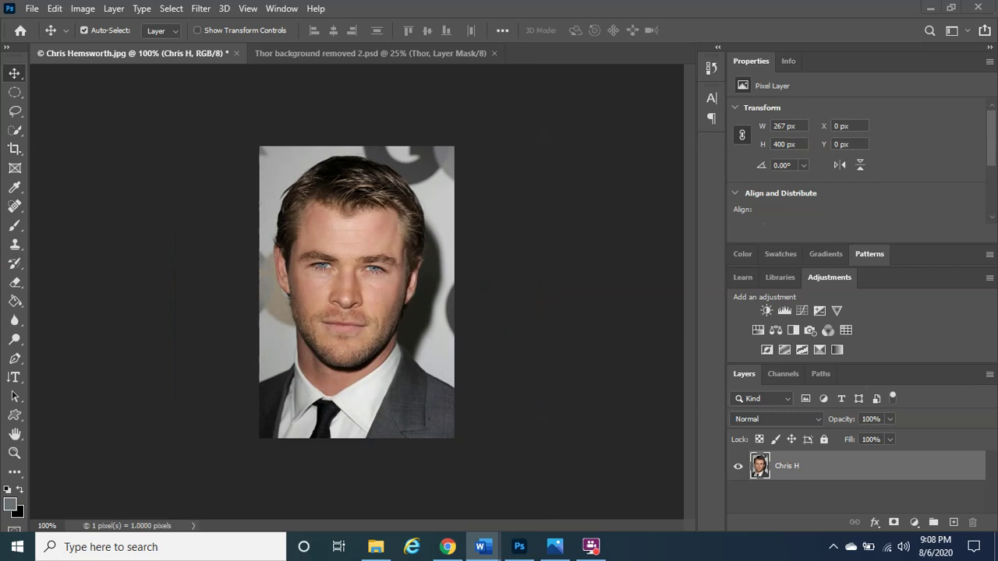
pyautogui.click(13, 138)
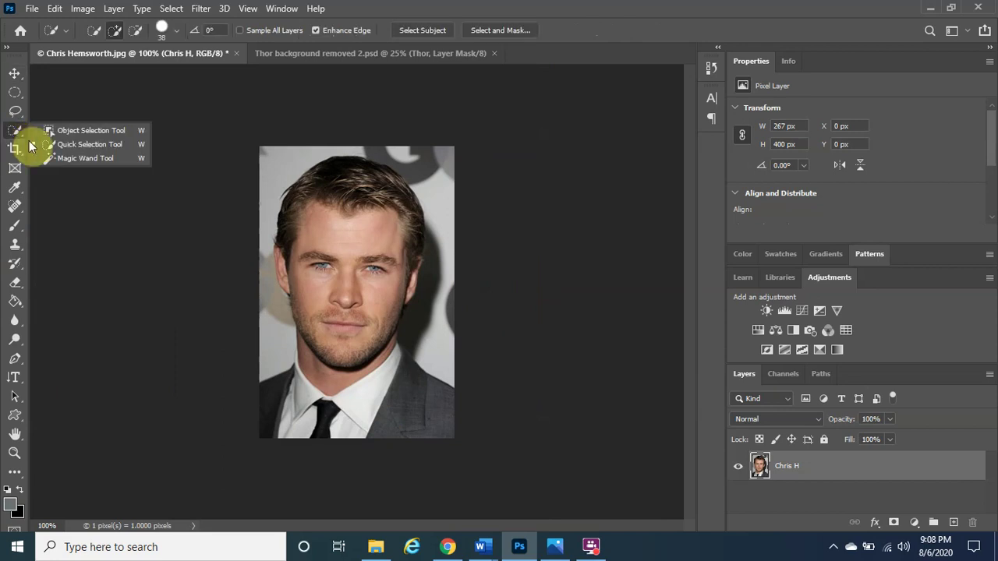
pyautogui.click(58, 148)
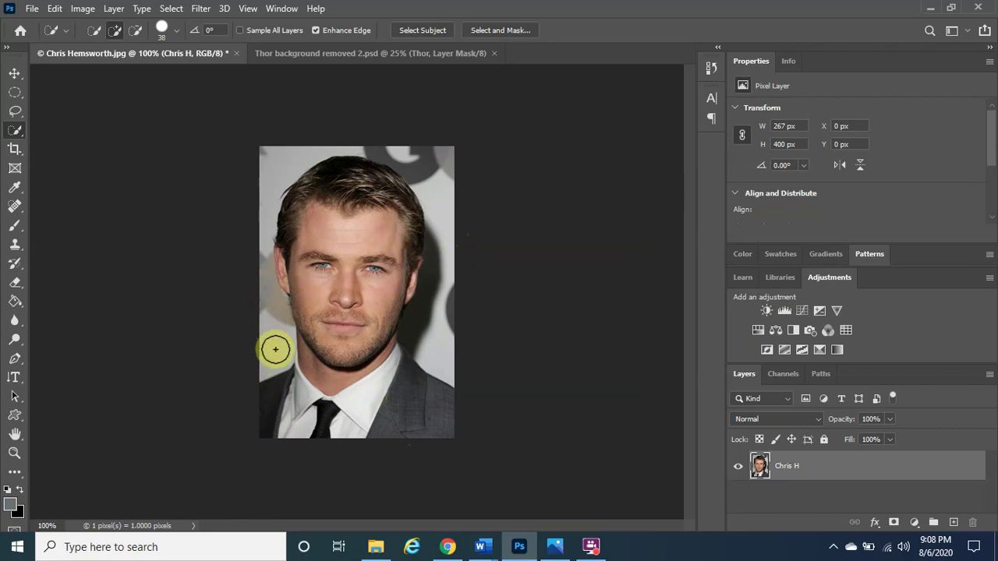
pyautogui.click(175, 30)
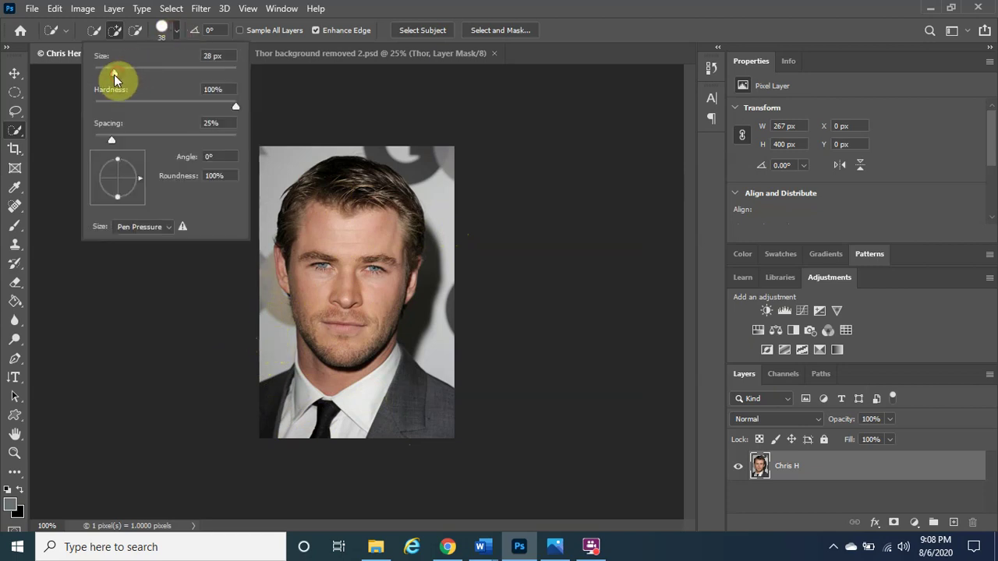
pyautogui.moveTo(109, 77); pyautogui.dragTo(107, 78)
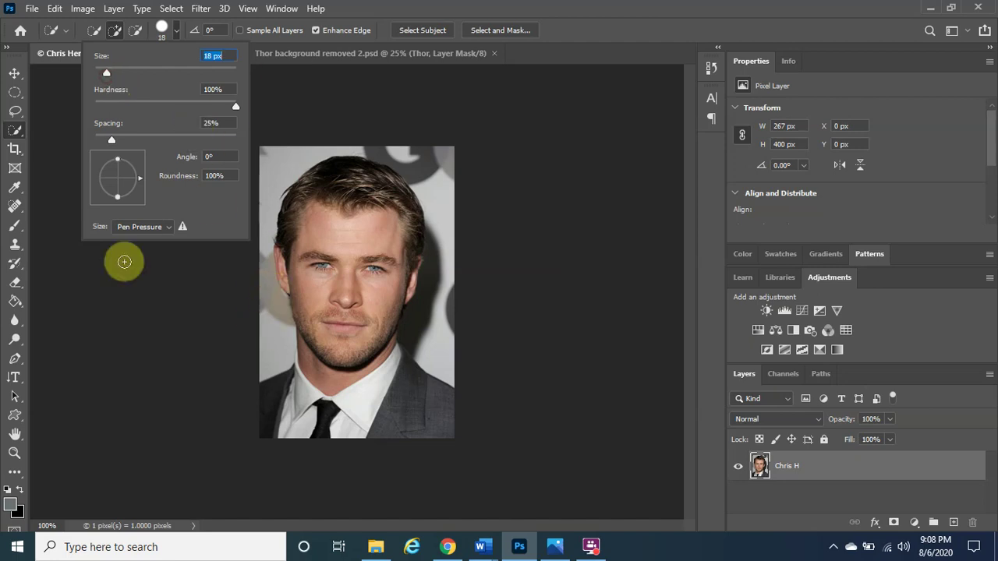
pyautogui.press('Return')
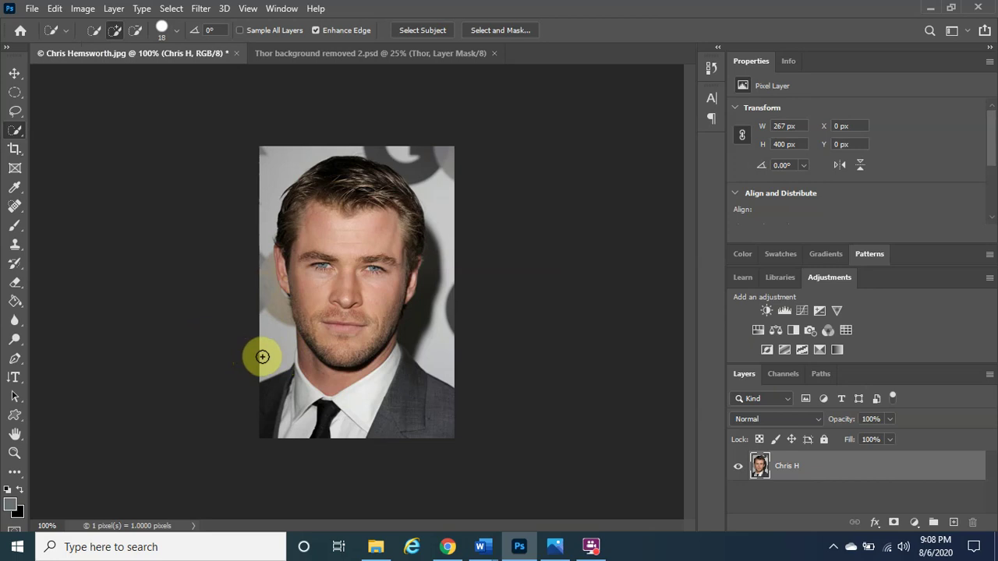
pyautogui.moveTo(262, 356)
pyautogui.mouseDown()
pyautogui.moveTo(257, 301)
pyautogui.moveTo(270, 279)
pyautogui.mouseUp()
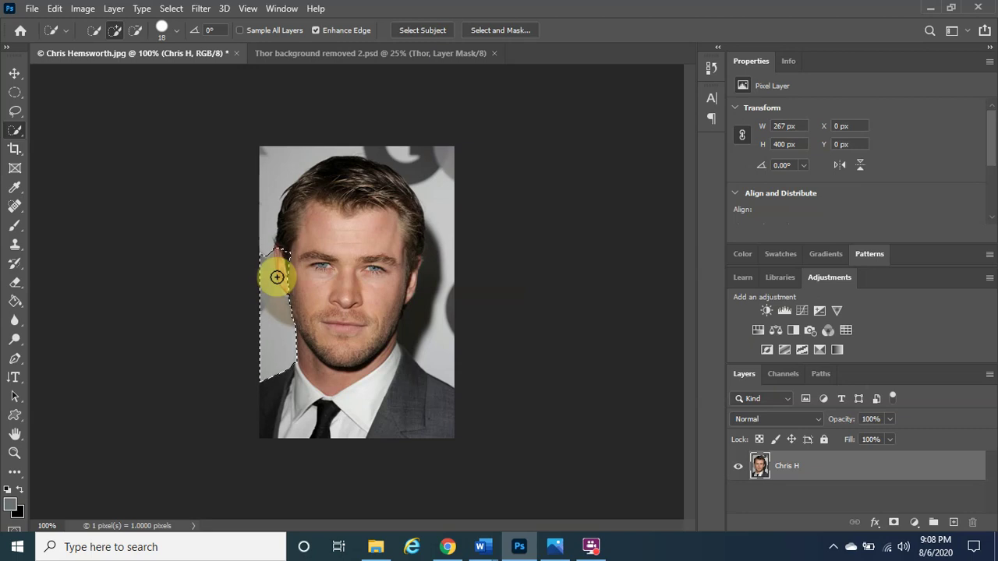
pyautogui.moveTo(260, 239)
pyautogui.mouseDown()
pyautogui.moveTo(252, 208)
pyautogui.moveTo(277, 153)
pyautogui.moveTo(348, 138)
pyautogui.moveTo(436, 148)
pyautogui.moveTo(463, 193)
pyautogui.moveTo(442, 285)
pyautogui.moveTo(447, 346)
pyautogui.mouseUp()
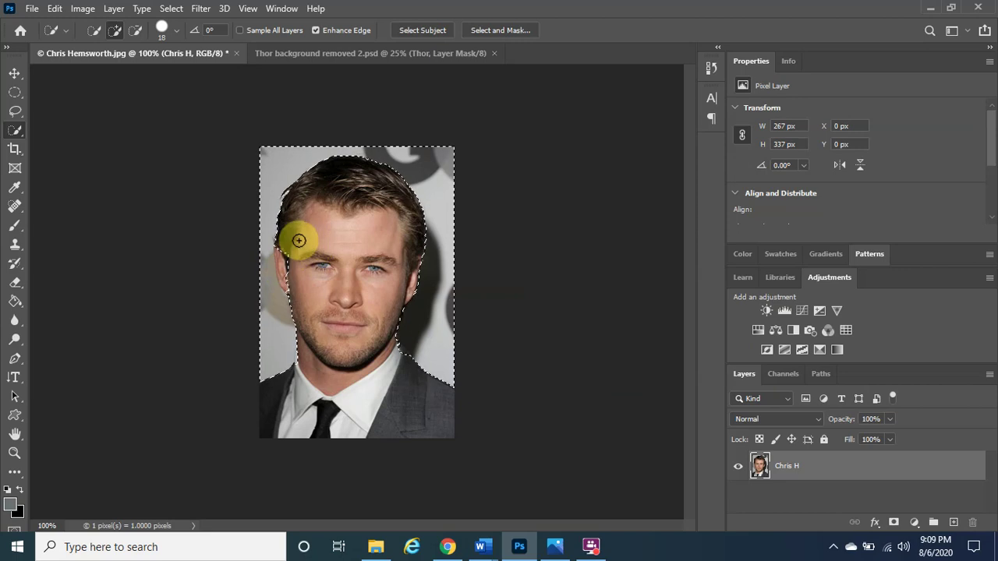
pyautogui.press('alt')
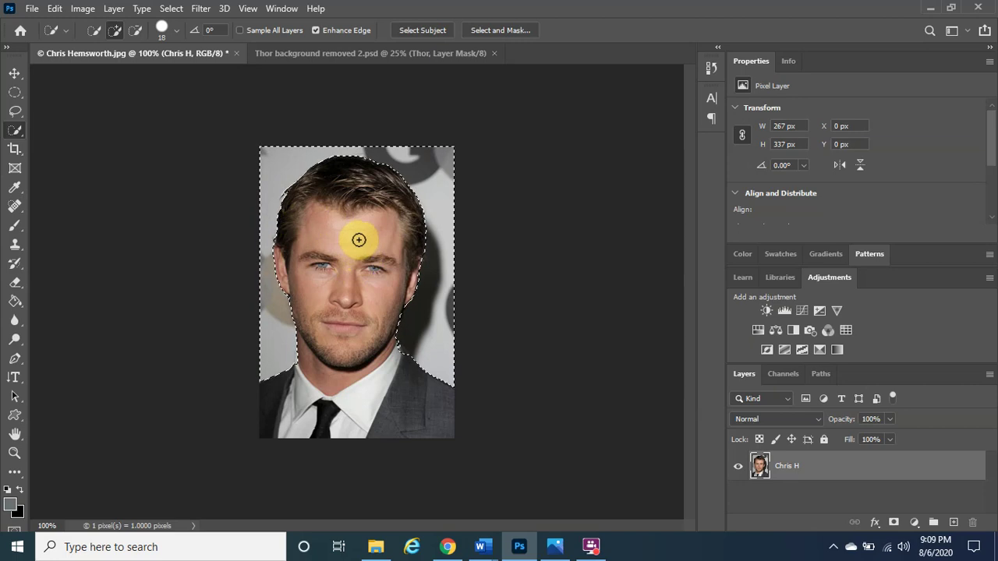
pyautogui.hotkey('alt', 'Tab')
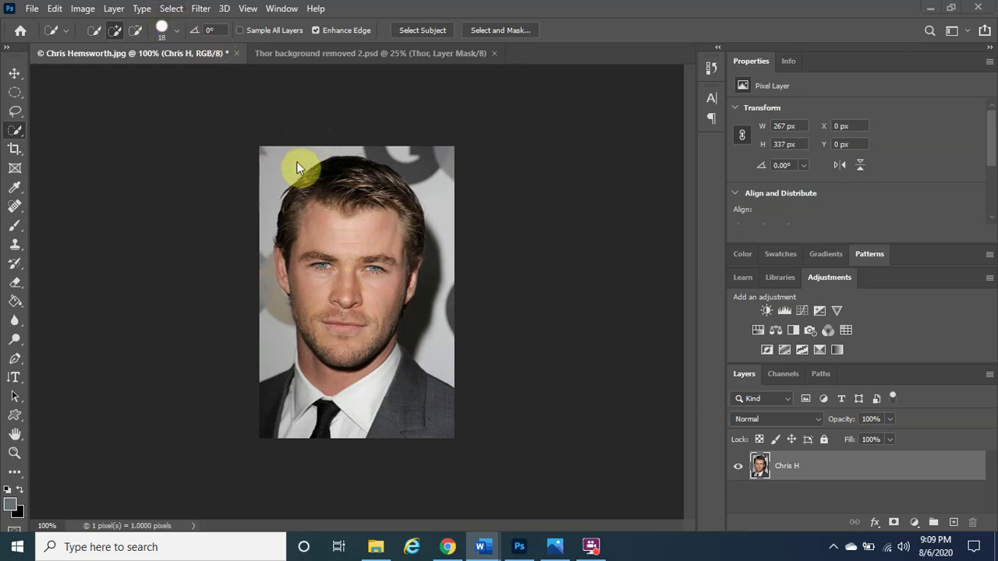
pyautogui.moveTo(283, 163); pyautogui.dragTo(279, 228)
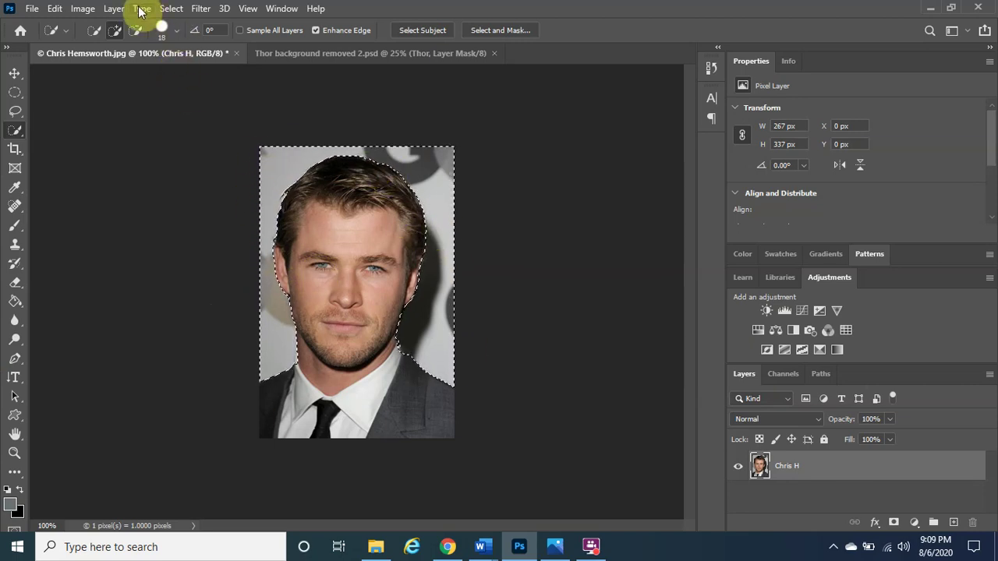
# - Smooth the backdrop selection with a sample radius of 8 pixels
pyautogui.click(169, 9)
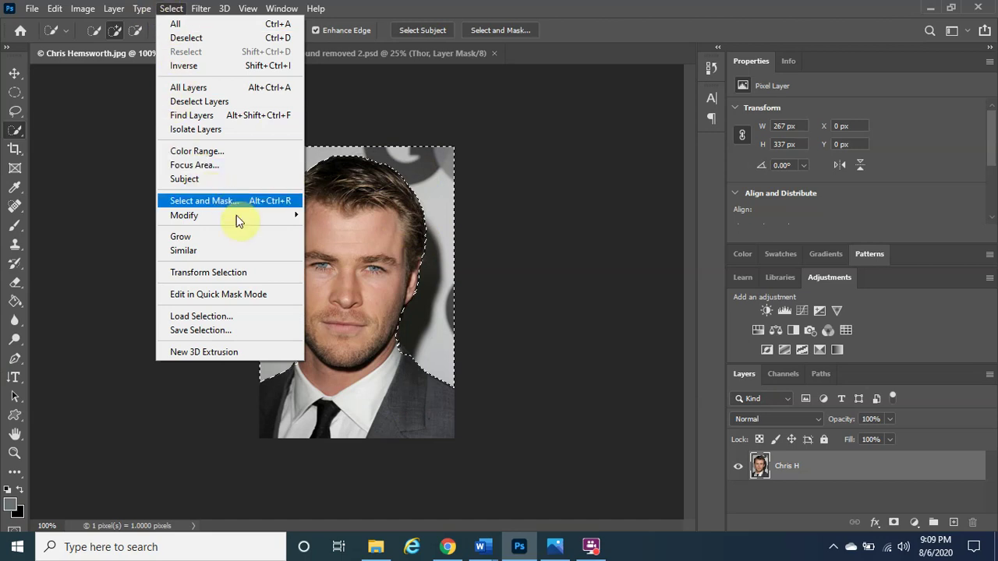
pyautogui.moveTo(236, 215)
pyautogui.click(347, 227)
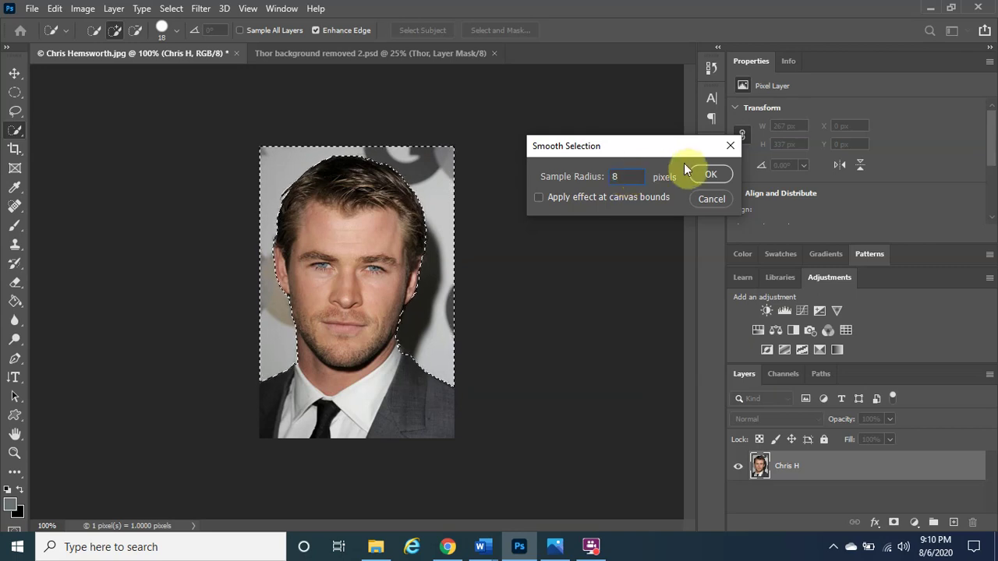
pyautogui.click(710, 175)
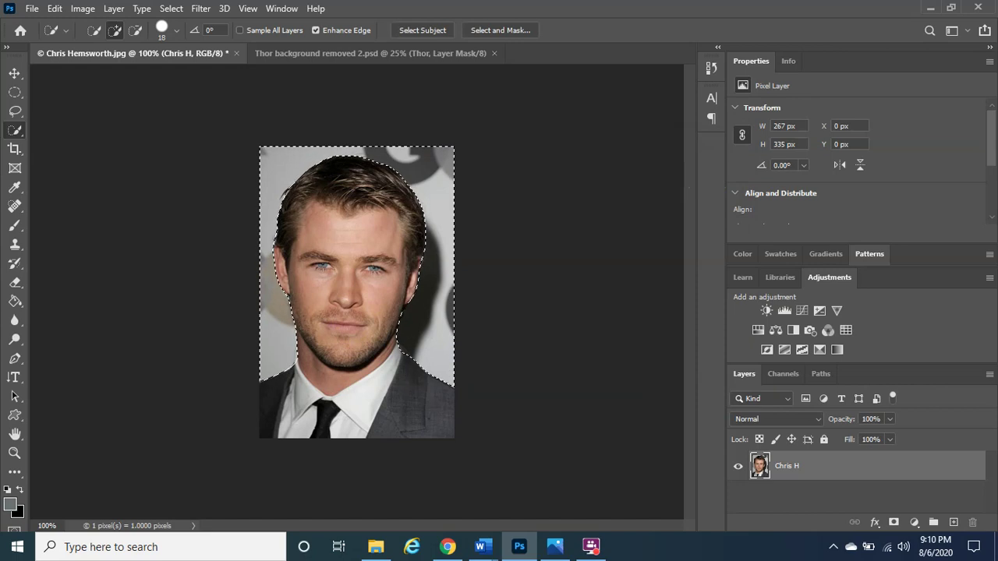
pyautogui.hotkey('alt', 'Tab')
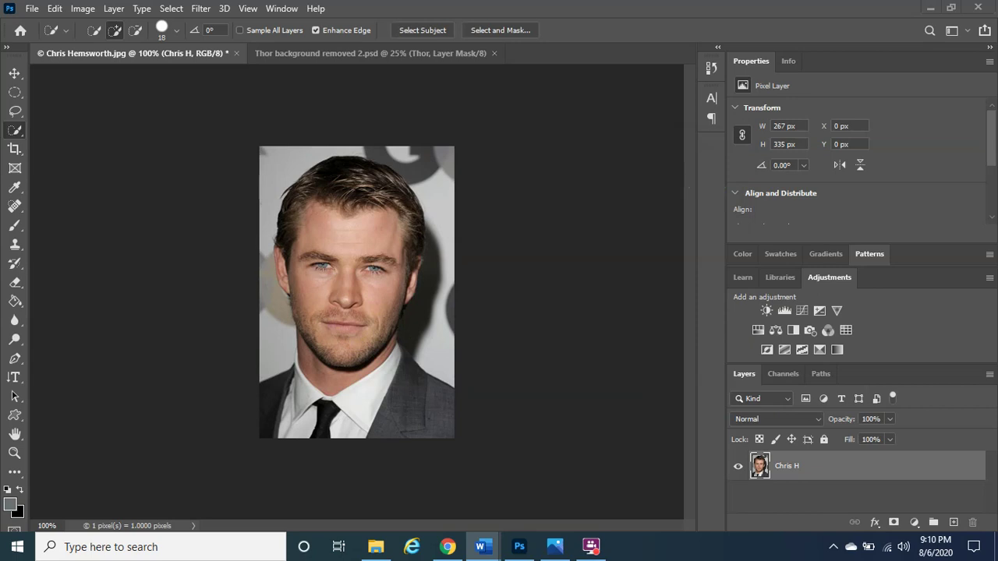
pyautogui.hotkey('alt', 'Tab')
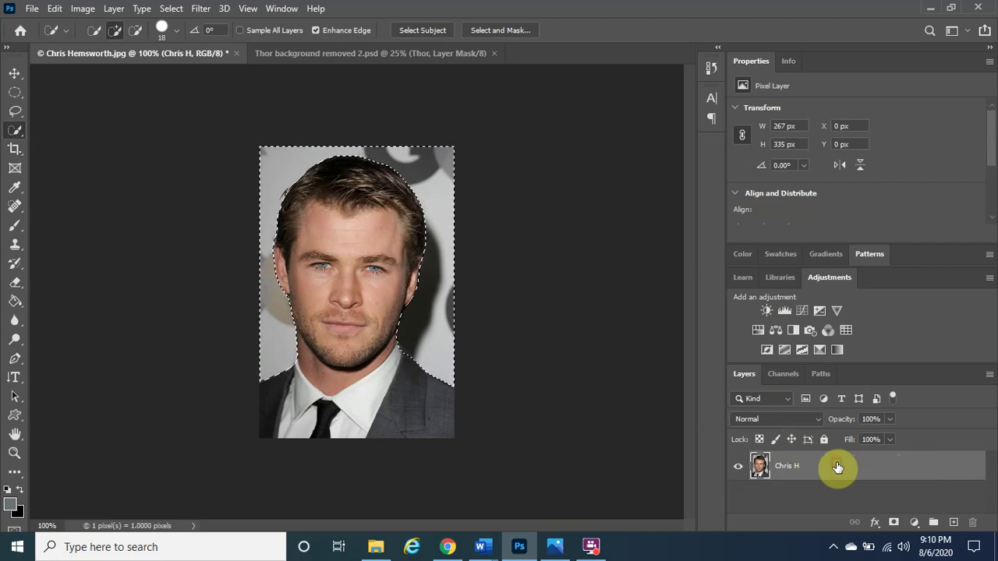
pyautogui.moveTo(836, 469); pyautogui.dragTo(953, 524)
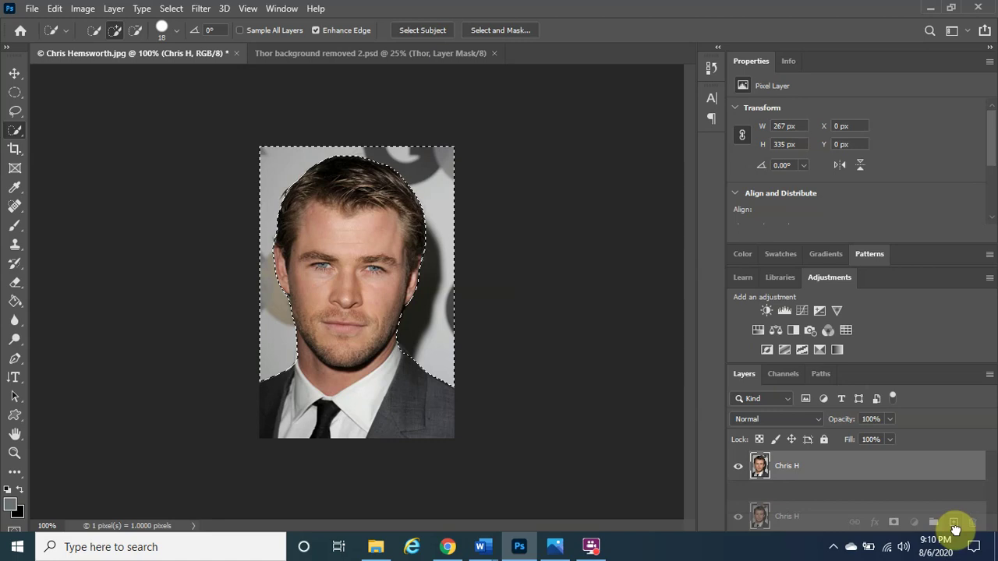
pyautogui.moveTo(956, 530)
pyautogui.mouseDown()
pyautogui.moveTo(979, 525)
pyautogui.moveTo(956, 526)
pyautogui.mouseUp()
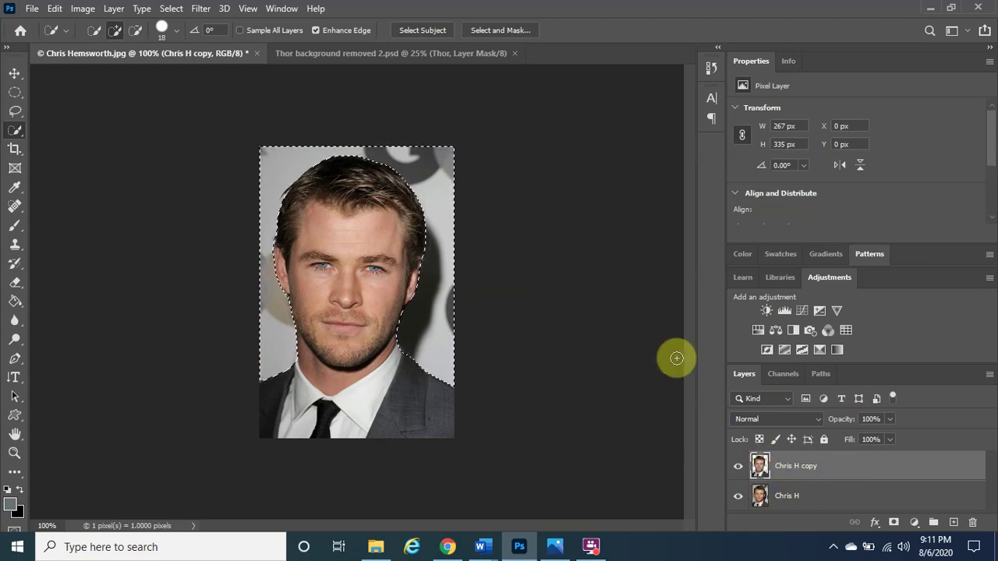
pyautogui.click(739, 499)
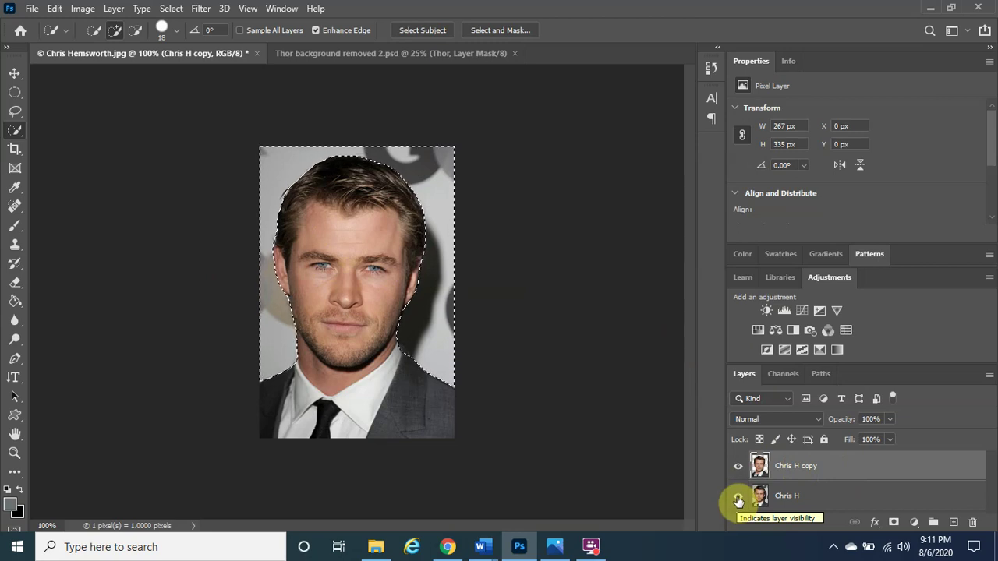
pyautogui.click(739, 501)
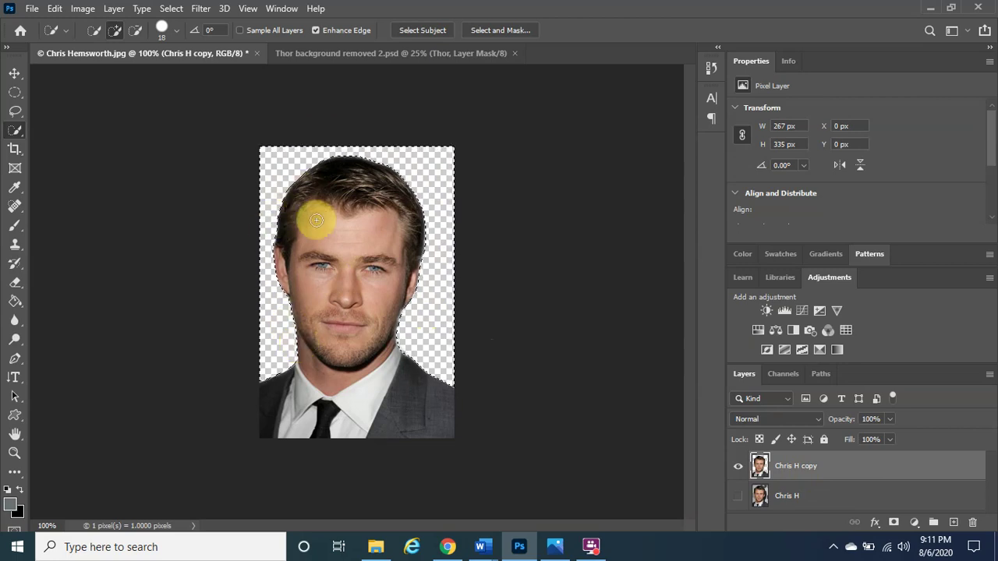
pyautogui.click(330, 375)
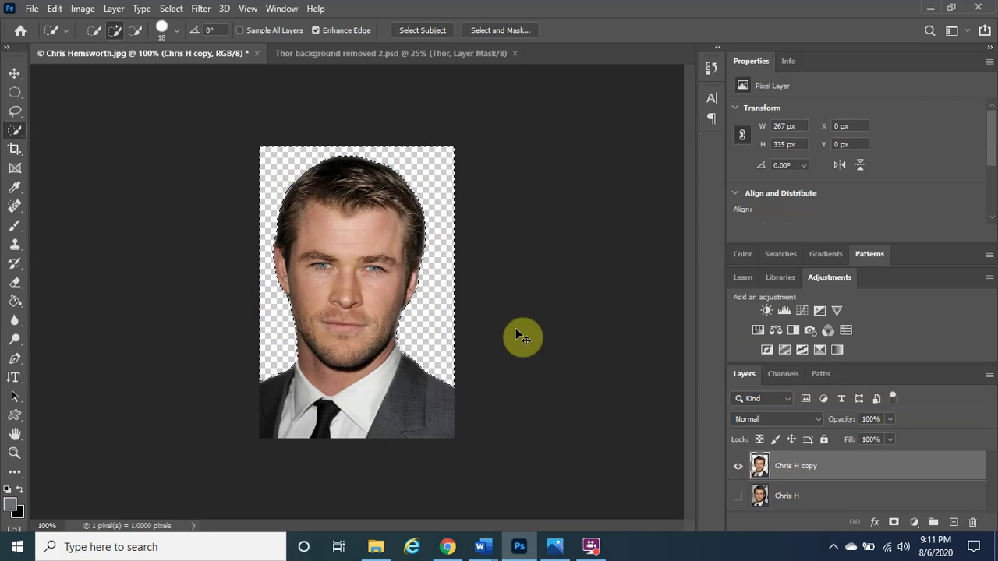
# - Save the cutout on the computer in the Main content folder as the Photoshop file Chris Hemsworth, with Maximize Compatibility on
pyautogui.hotkey('ctrl', 'shift', 's')
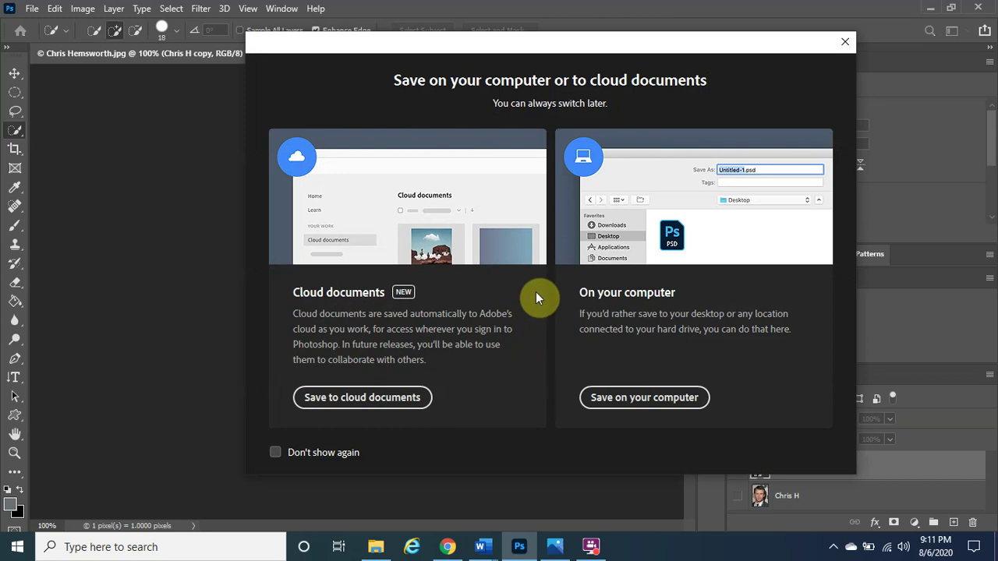
pyautogui.moveTo(517, 45); pyautogui.dragTo(834, 91)
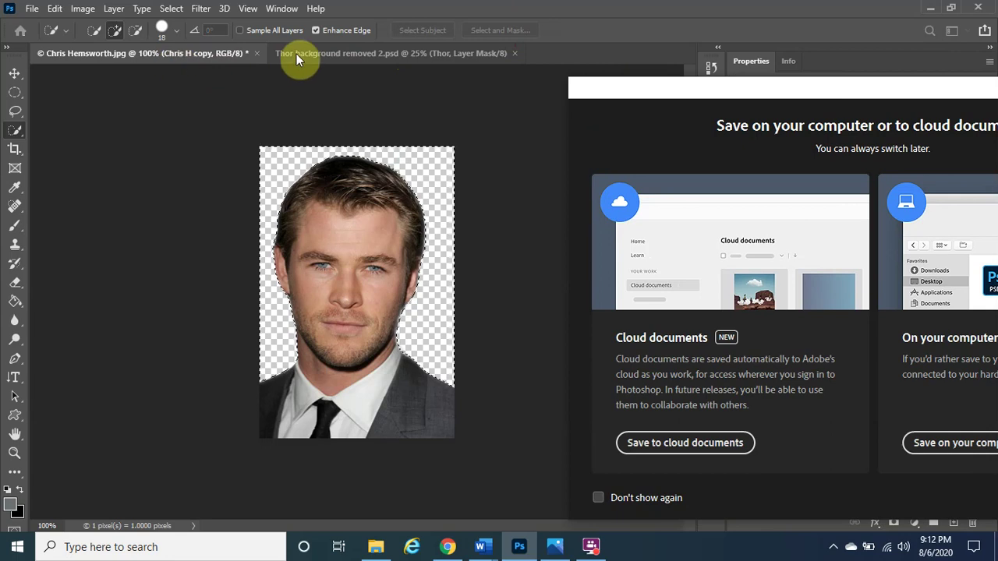
pyautogui.moveTo(740, 100); pyautogui.dragTo(475, 46)
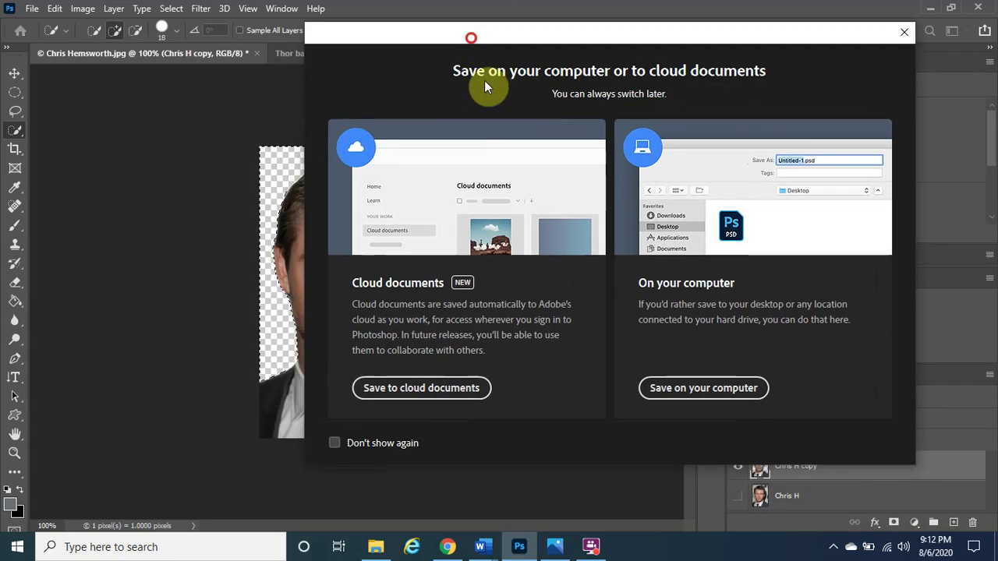
pyautogui.click(709, 389)
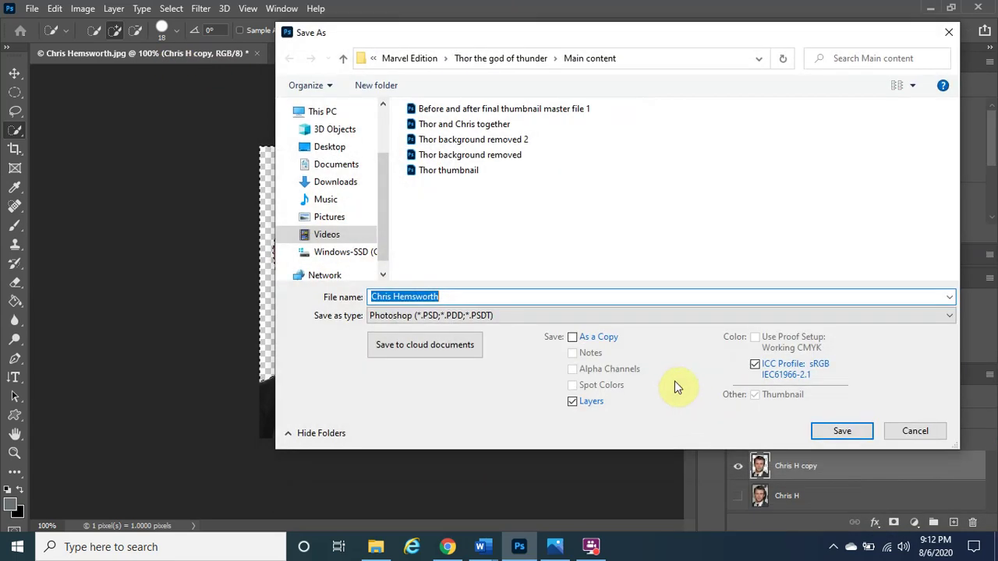
pyautogui.click(465, 296)
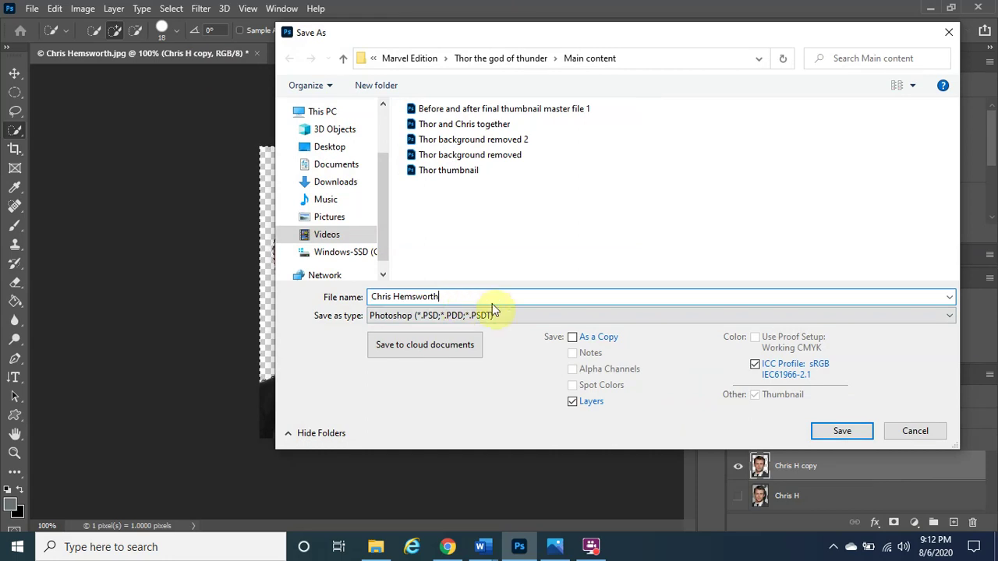
pyautogui.click(826, 432)
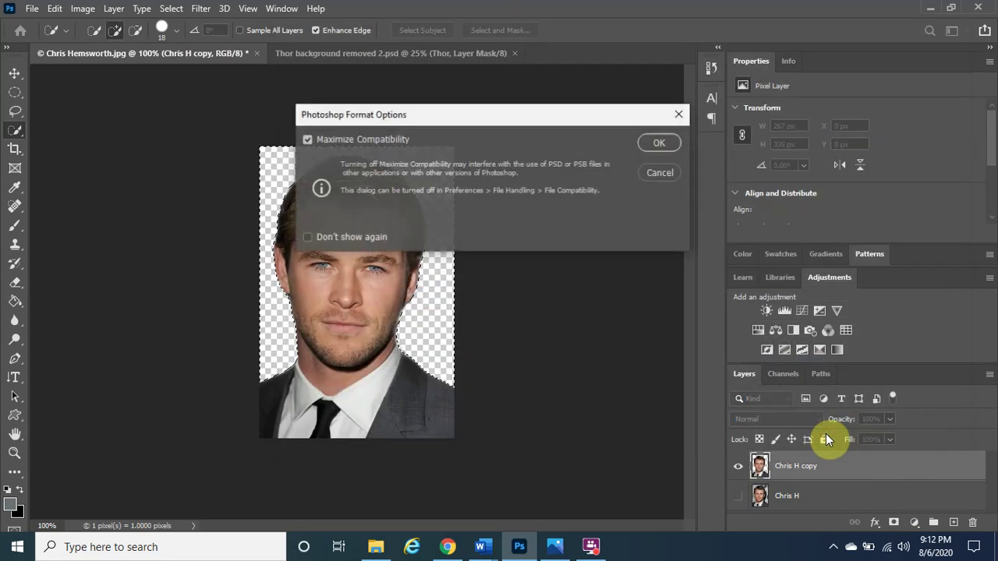
pyautogui.click(660, 145)
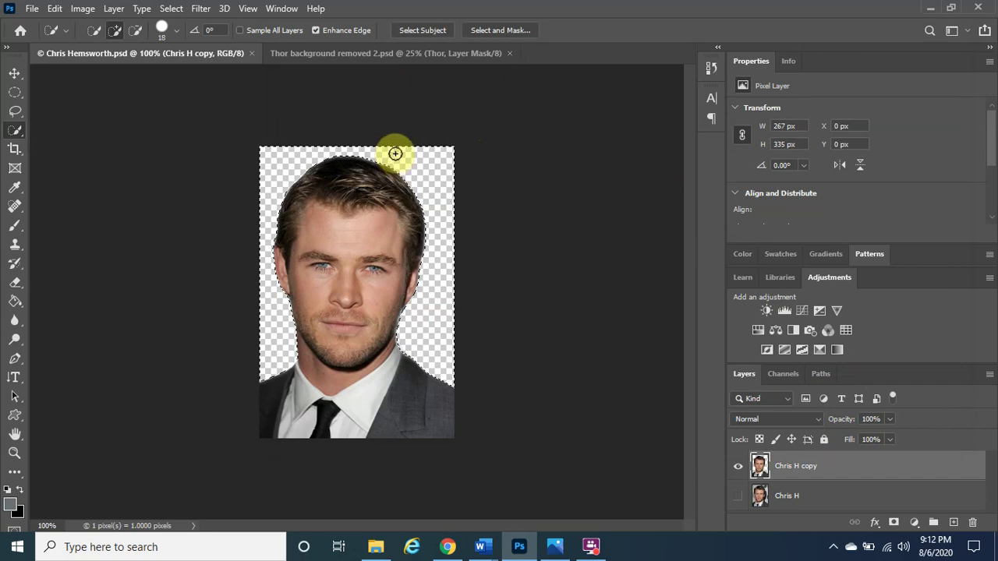
# - With the Move tool, copy the portrait cutout from Chris Hemsworth.psd into the upper-left area of the Thor background removed 2.psd canvas
pyautogui.click(16, 80)
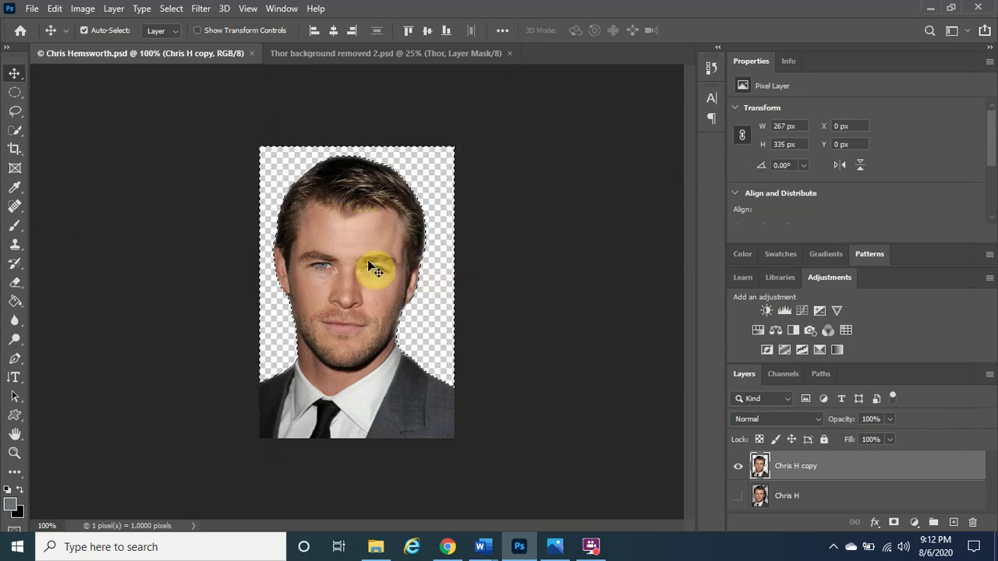
pyautogui.moveTo(351, 252)
pyautogui.mouseDown()
pyautogui.moveTo(376, 296)
pyautogui.moveTo(348, 234)
pyautogui.moveTo(363, 213)
pyautogui.moveTo(348, 236)
pyautogui.moveTo(352, 214)
pyautogui.moveTo(384, 215)
pyautogui.moveTo(349, 235)
pyautogui.moveTo(357, 217)
pyautogui.moveTo(356, 248)
pyautogui.mouseUp()
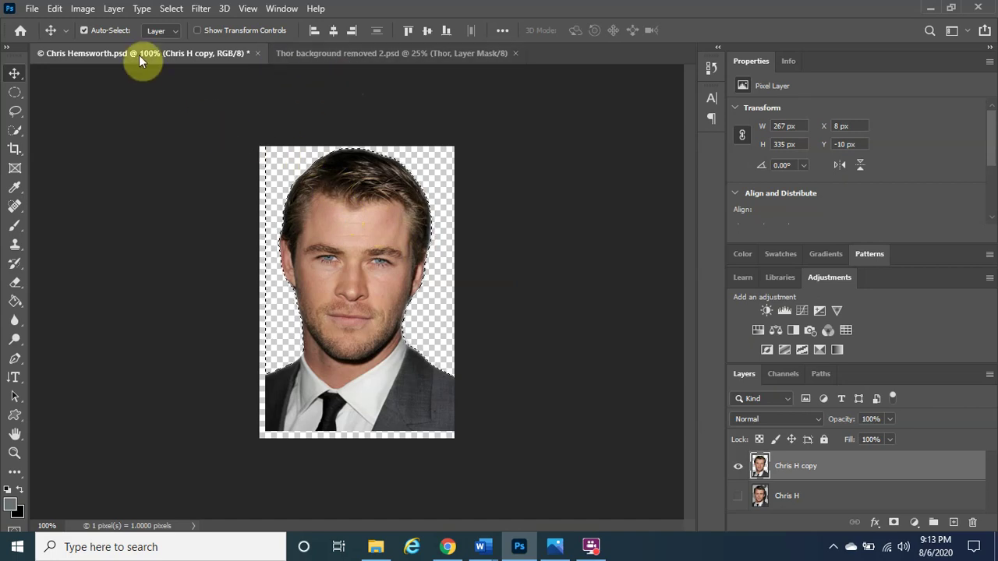
pyautogui.click(312, 54)
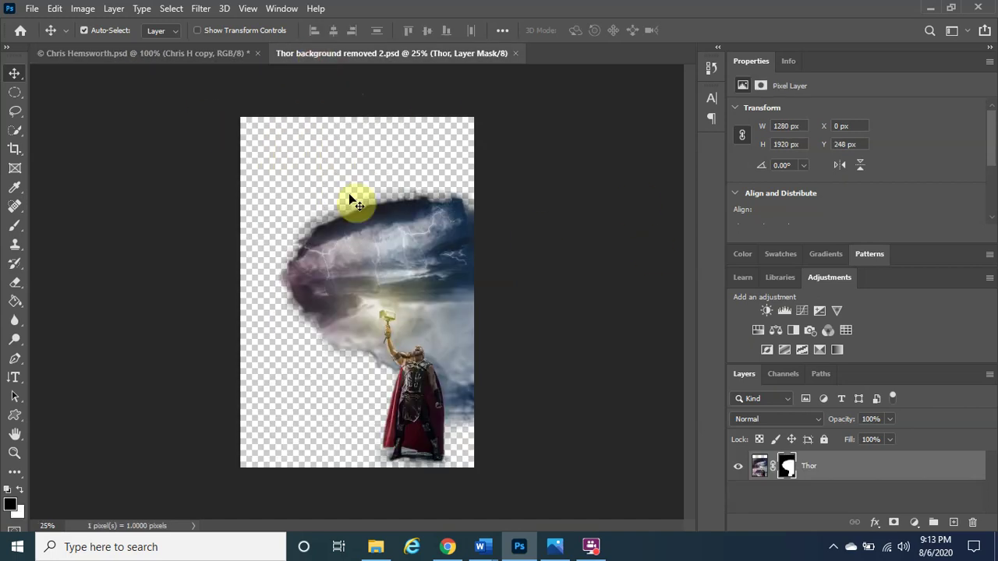
pyautogui.click(211, 57)
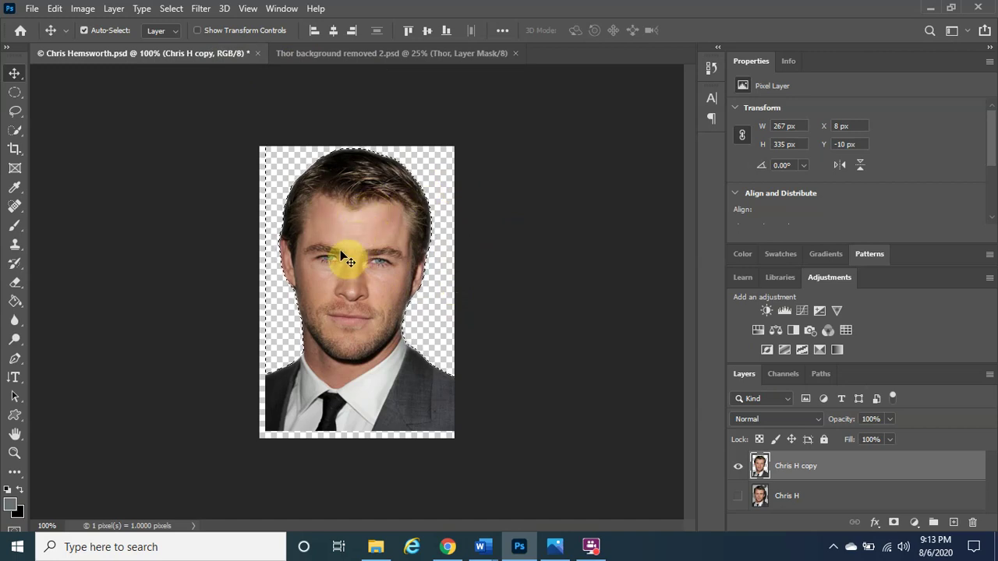
pyautogui.moveTo(335, 234); pyautogui.dragTo(191, 64)
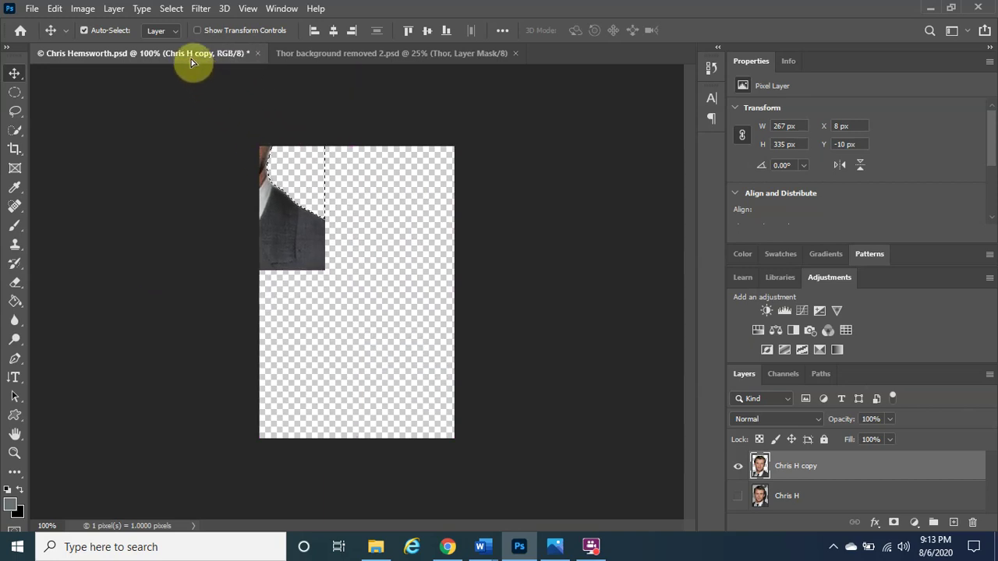
pyautogui.click(294, 54)
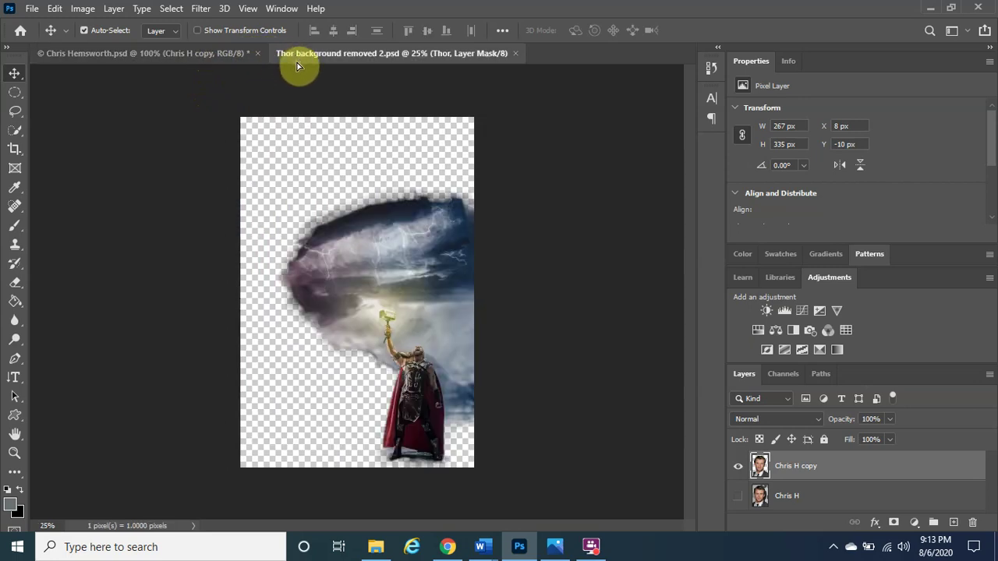
pyautogui.moveTo(287, 97); pyautogui.dragTo(286, 160)
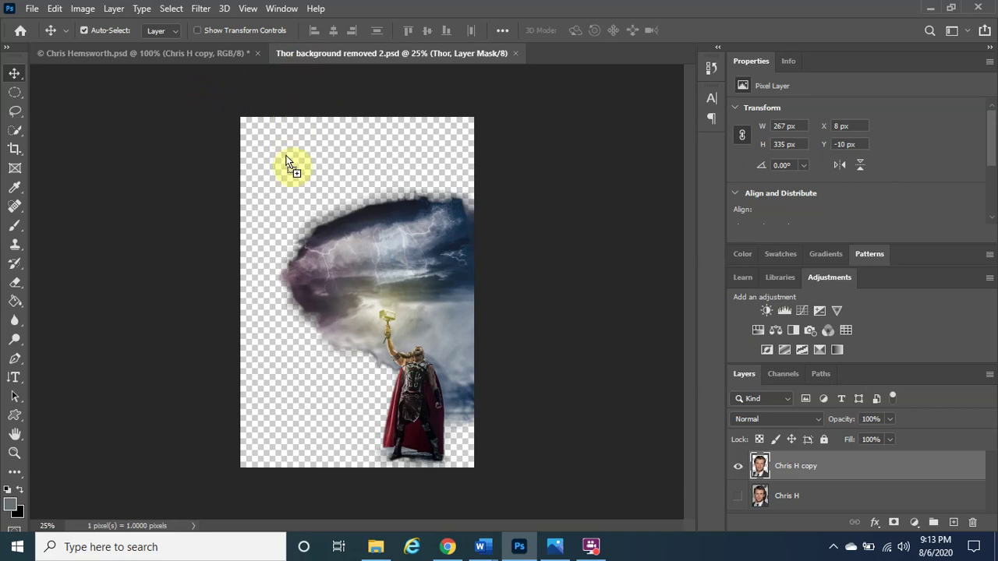
pyautogui.moveTo(286, 160); pyautogui.dragTo(286, 160)
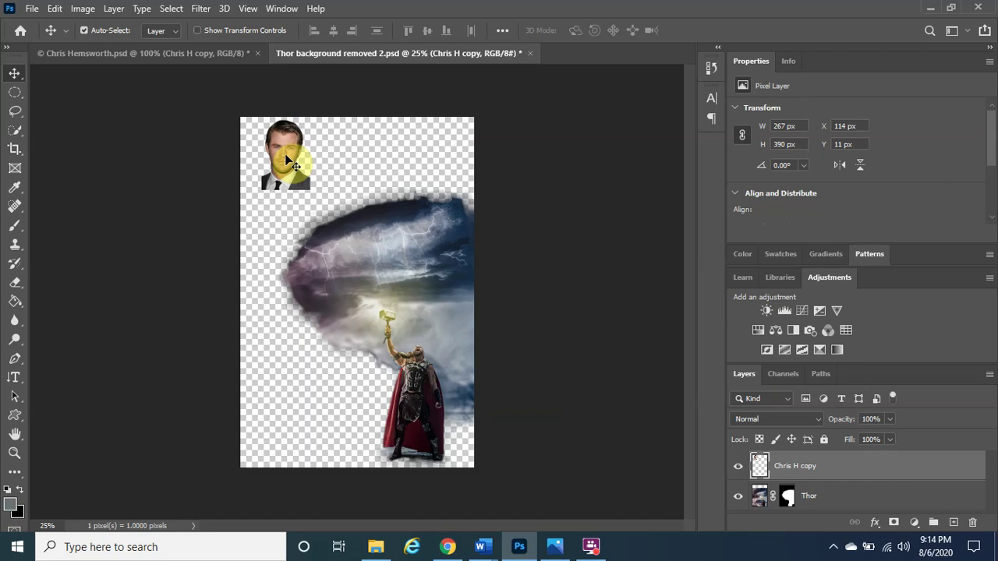
# - Try to enlarge the copied portrait proportionally to about 272% with Free Transform
pyautogui.press('ctrl')
pyautogui.hotkey('ctrl', 't')
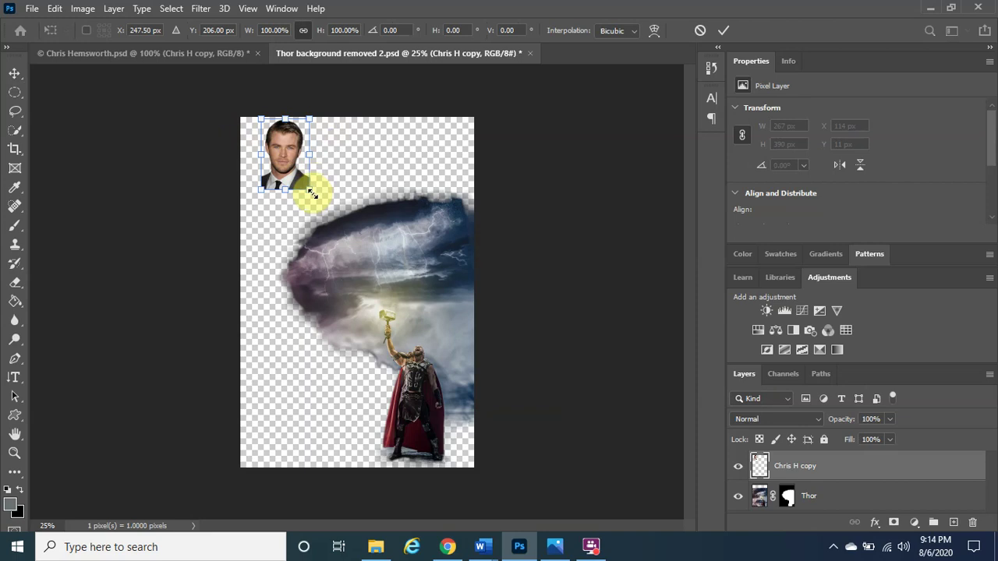
pyautogui.moveTo(312, 193); pyautogui.dragTo(391, 310)
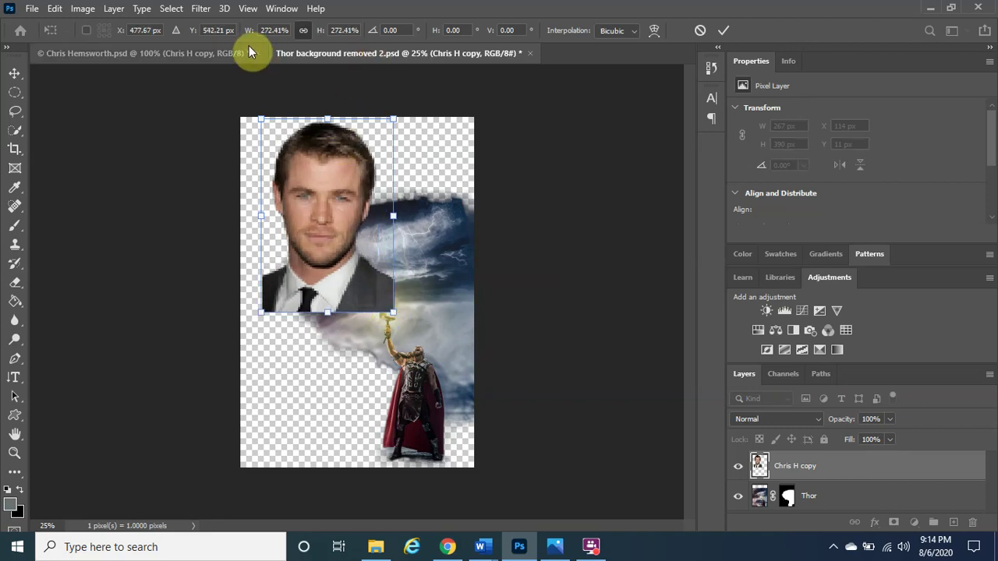
# - Bring the portrait cutout from Chris Hemsworth.psd into the Thor document again and scale it proportionally to about 188%
pyautogui.click(210, 52)
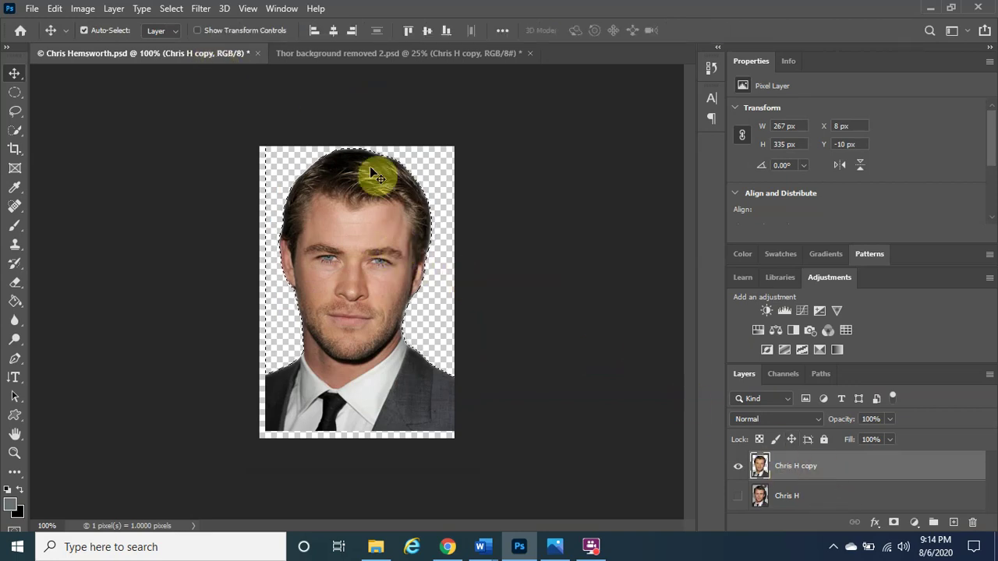
pyautogui.moveTo(334, 60); pyautogui.dragTo(289, 174)
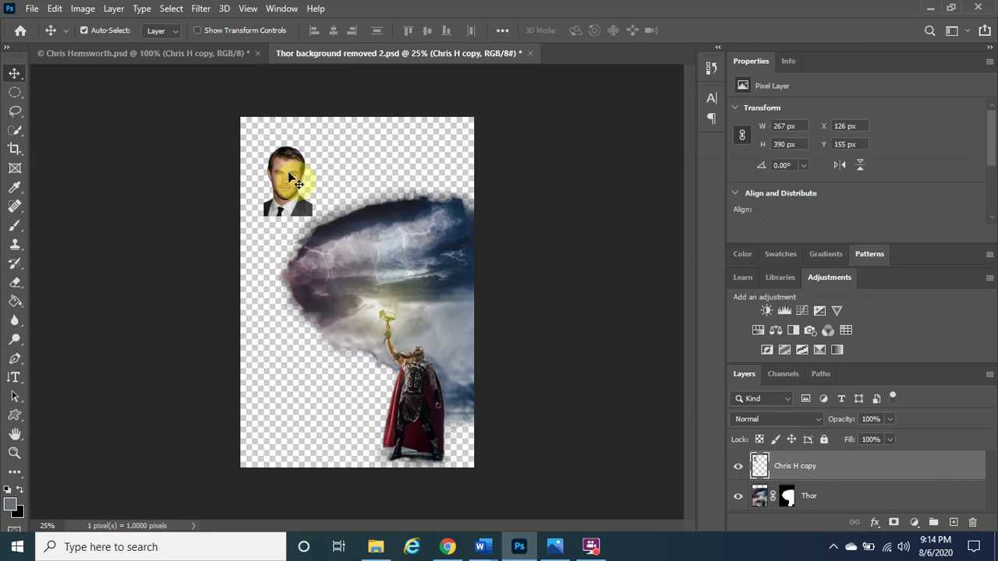
pyautogui.press('ctrl')
pyautogui.hotkey('ctrl', 't')
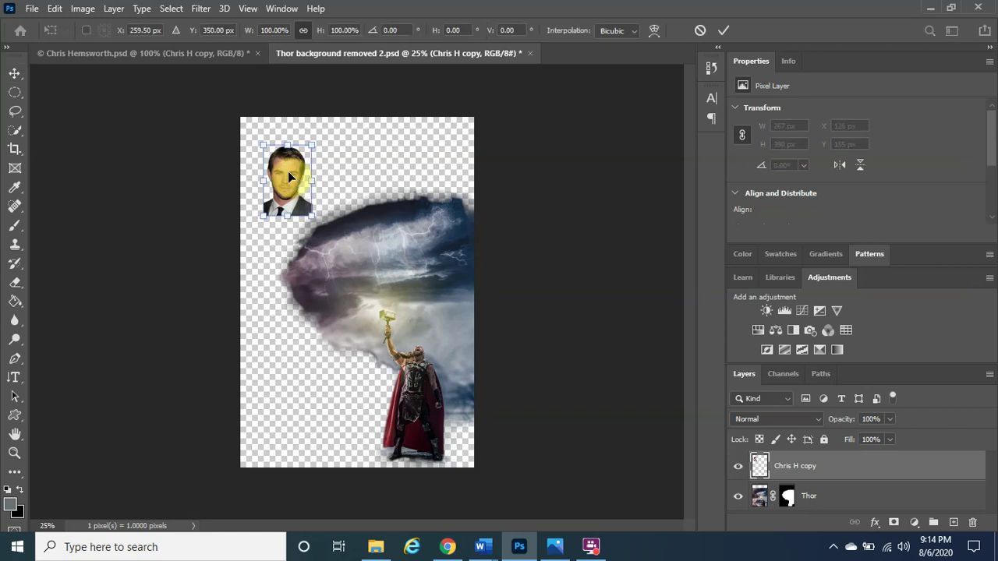
pyautogui.moveTo(312, 220); pyautogui.dragTo(354, 278)
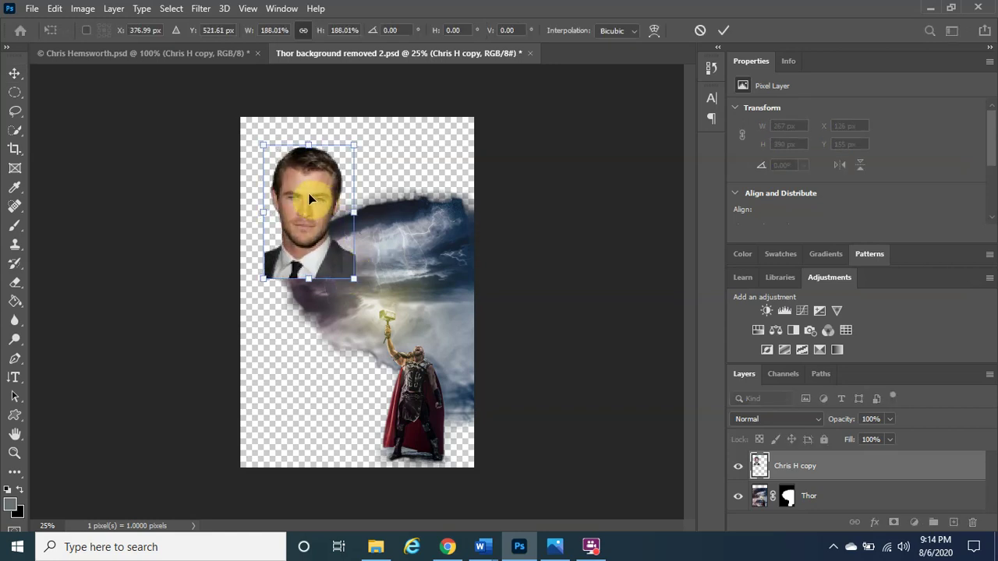
# - Apply the portrait's scaling and rename its layer as Chris H
pyautogui.doubleClick(812, 466)
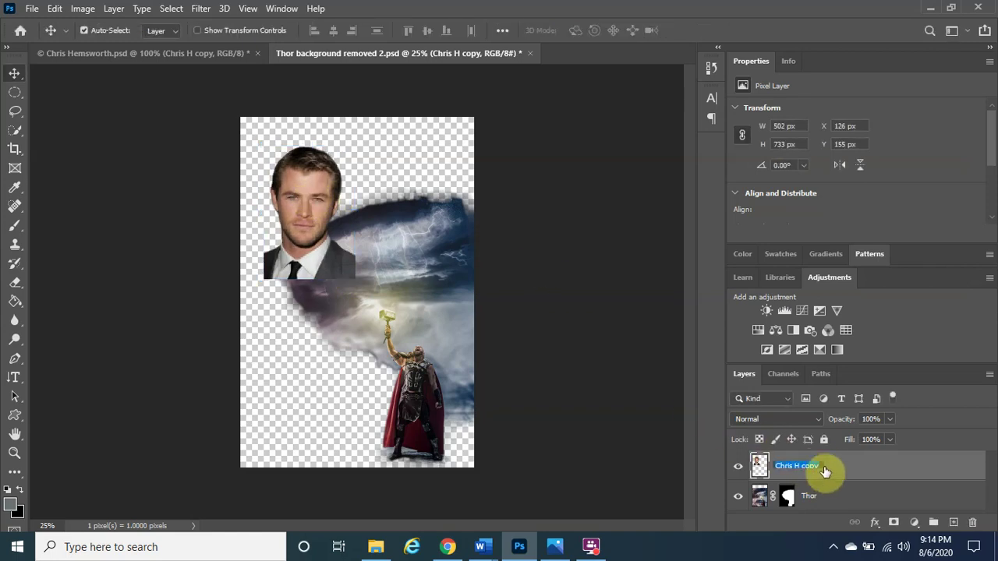
pyautogui.press('Return')
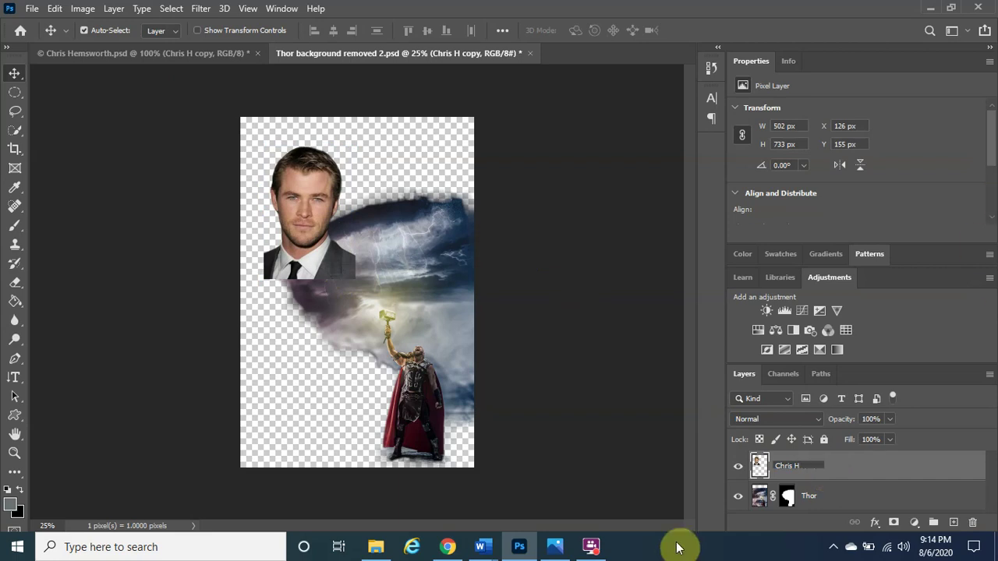
# - Scale the Thor layer proportionally to about 1573 px wide and align its right edge with the canvas's right edge
pyautogui.click(849, 485)
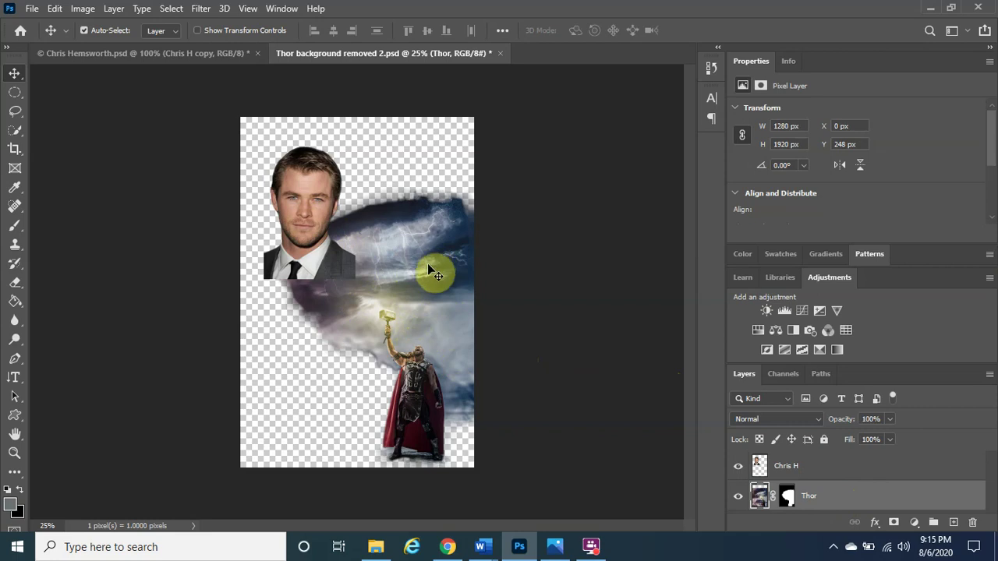
pyautogui.press('ctrl')
pyautogui.hotkey('ctrl', 't')
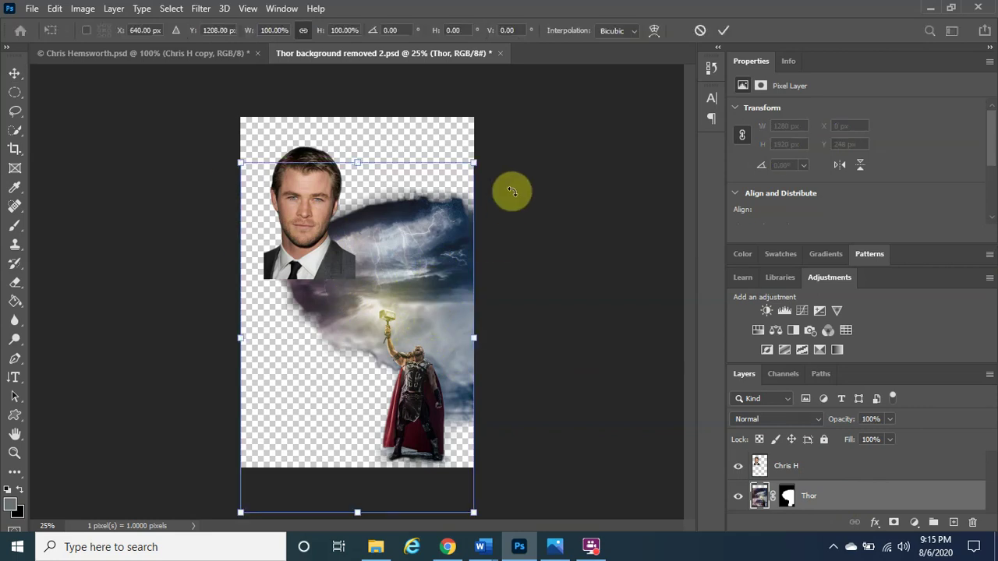
pyautogui.moveTo(475, 161); pyautogui.dragTo(532, 84)
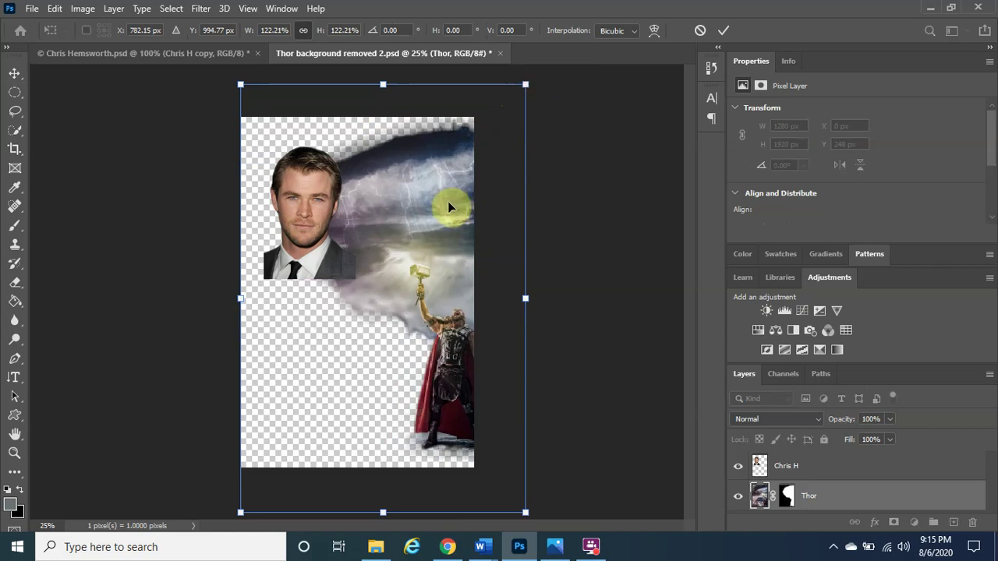
pyautogui.moveTo(449, 201); pyautogui.dragTo(392, 206)
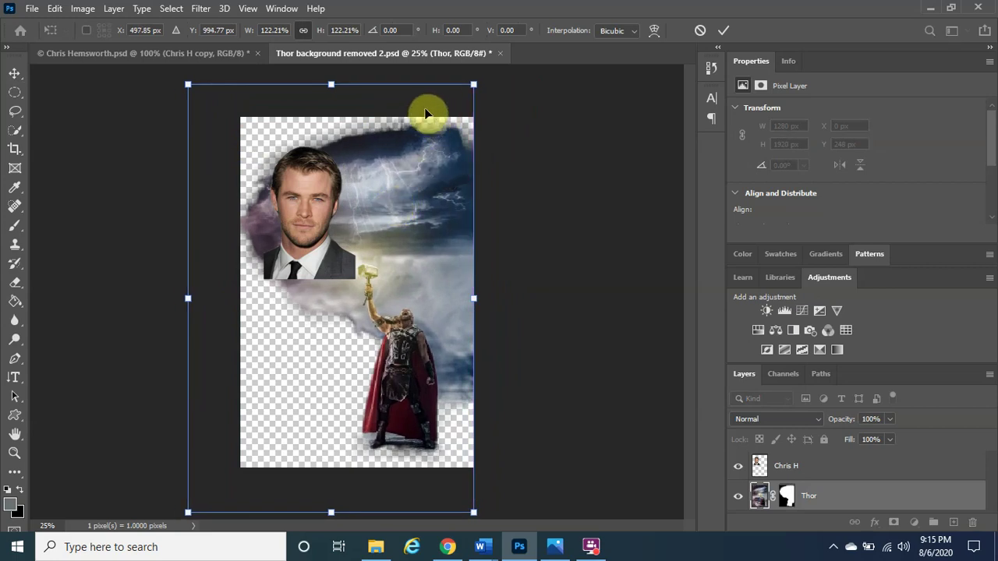
pyautogui.moveTo(185, 88); pyautogui.dragTo(186, 82)
pyautogui.click(722, 35)
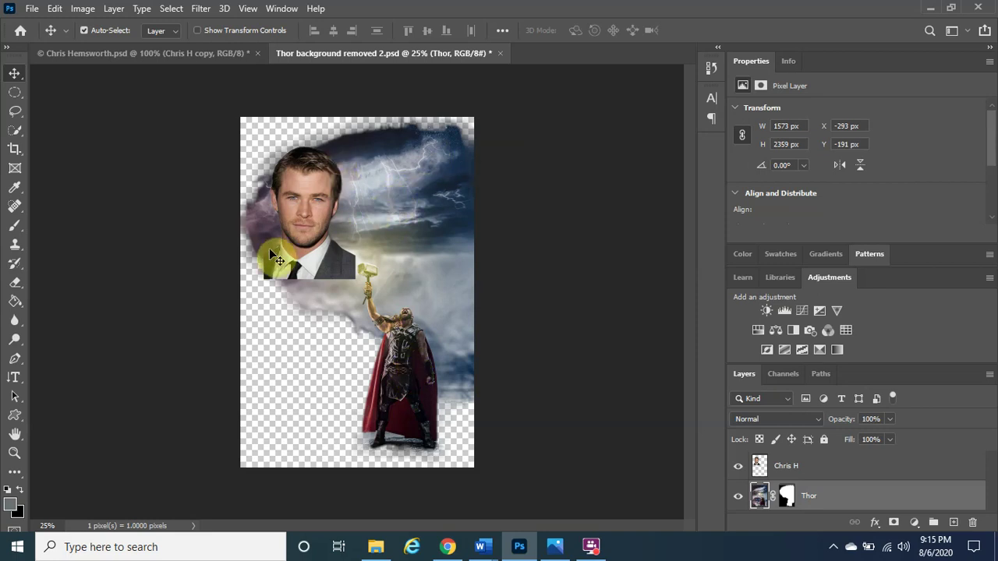
# - Scale the Chris H portrait to about 130% and place it over the upper-right part of the clouds, above Thor's head
pyautogui.click(816, 473)
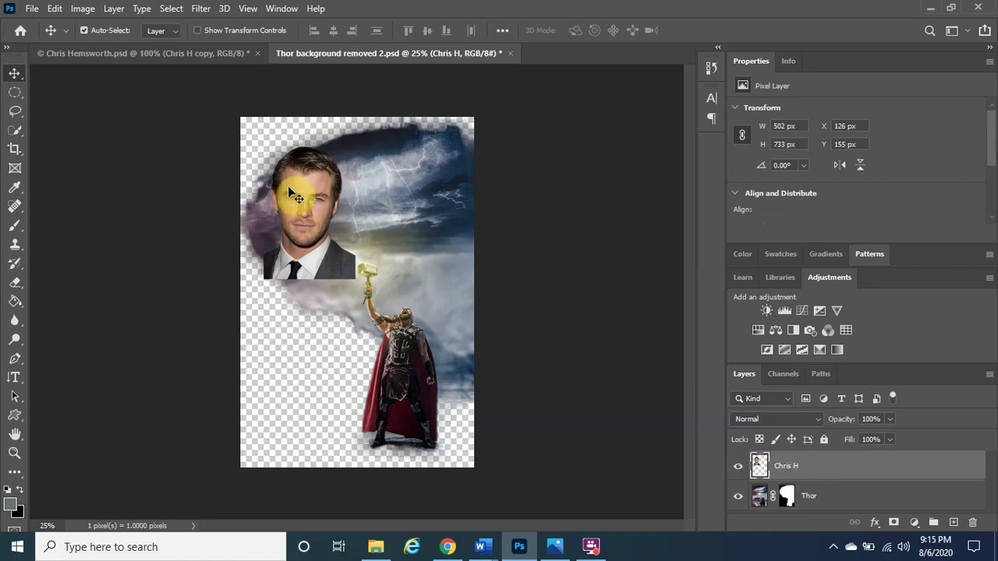
pyautogui.hotkey('ctrl', 't')
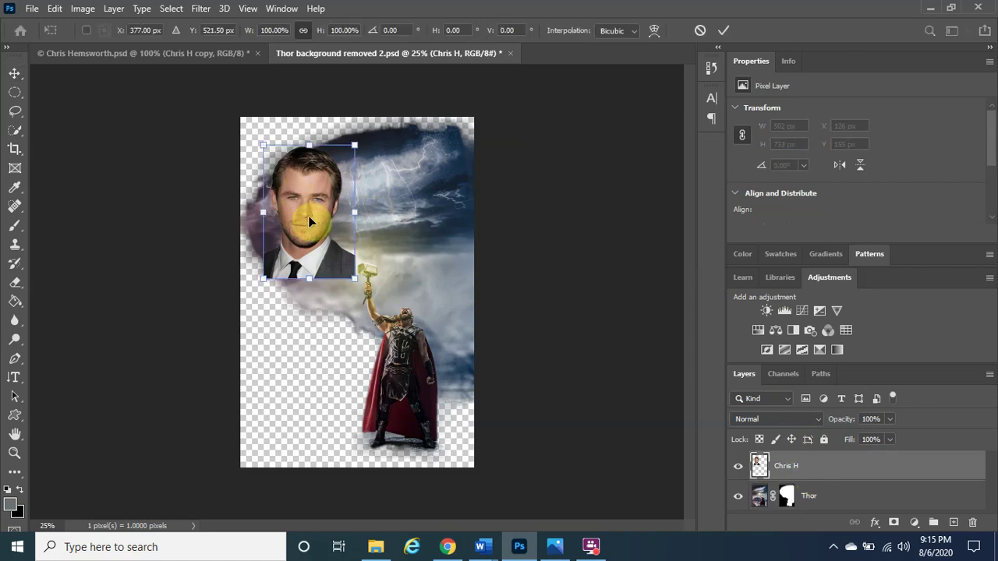
pyautogui.moveTo(354, 280); pyautogui.dragTo(392, 333)
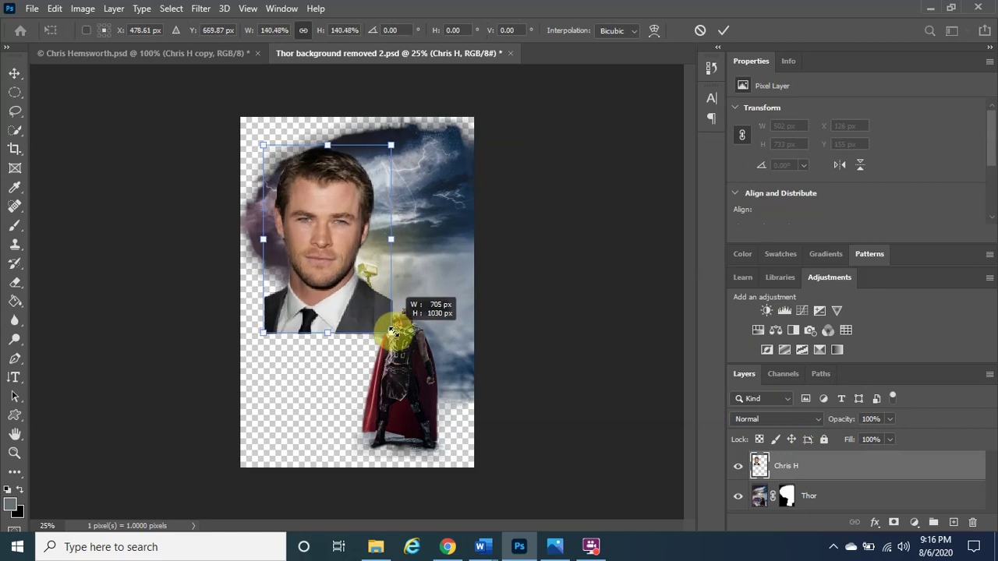
pyautogui.moveTo(393, 332); pyautogui.dragTo(392, 332)
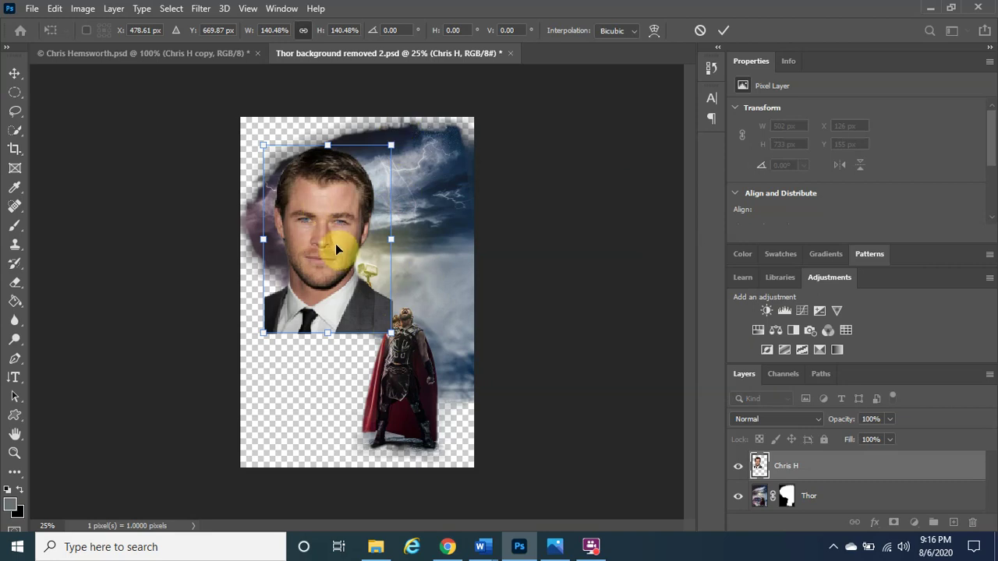
pyautogui.moveTo(333, 239); pyautogui.dragTo(409, 218)
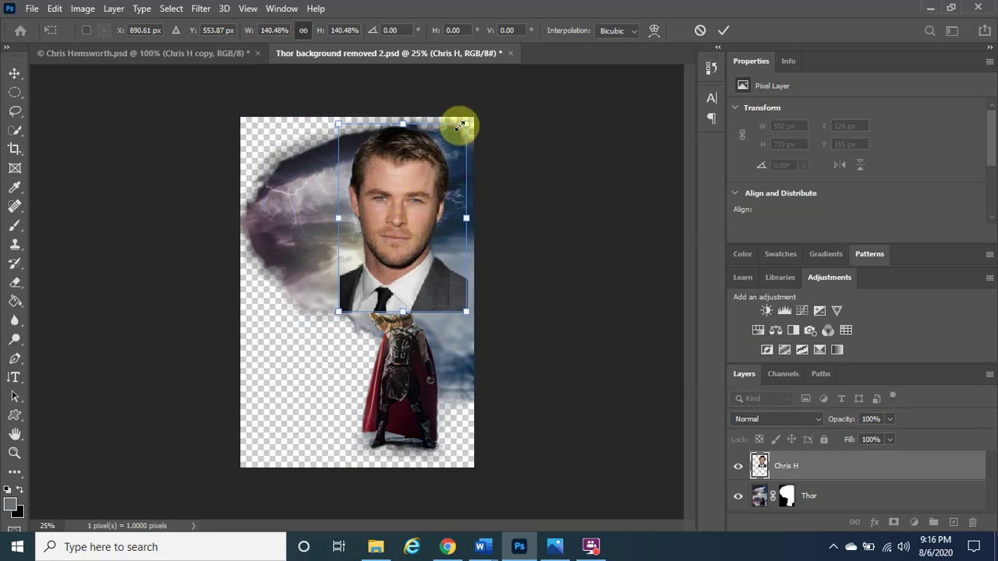
pyautogui.moveTo(466, 124); pyautogui.dragTo(451, 149)
pyautogui.moveTo(391, 227); pyautogui.dragTo(408, 224)
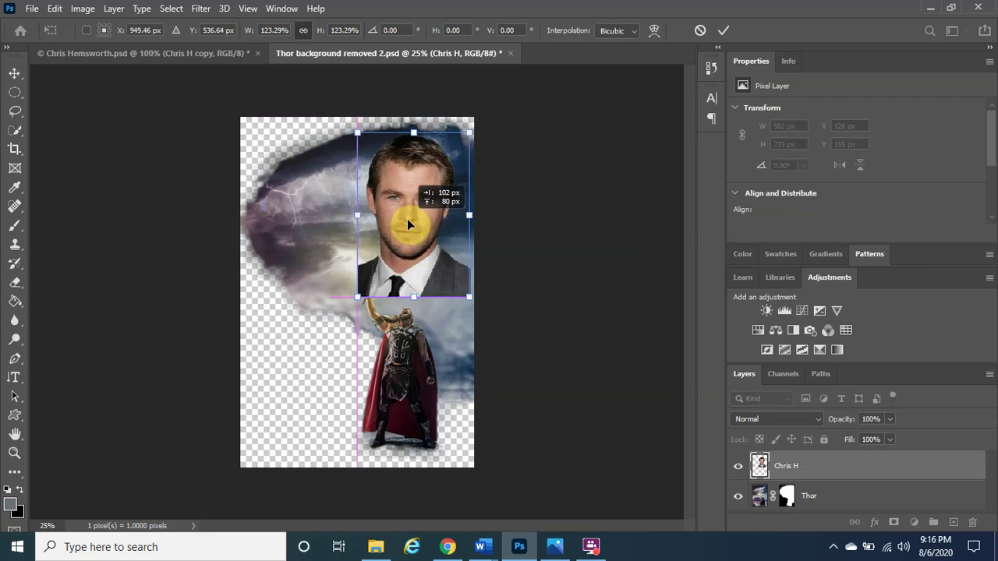
pyautogui.moveTo(417, 225); pyautogui.dragTo(422, 218)
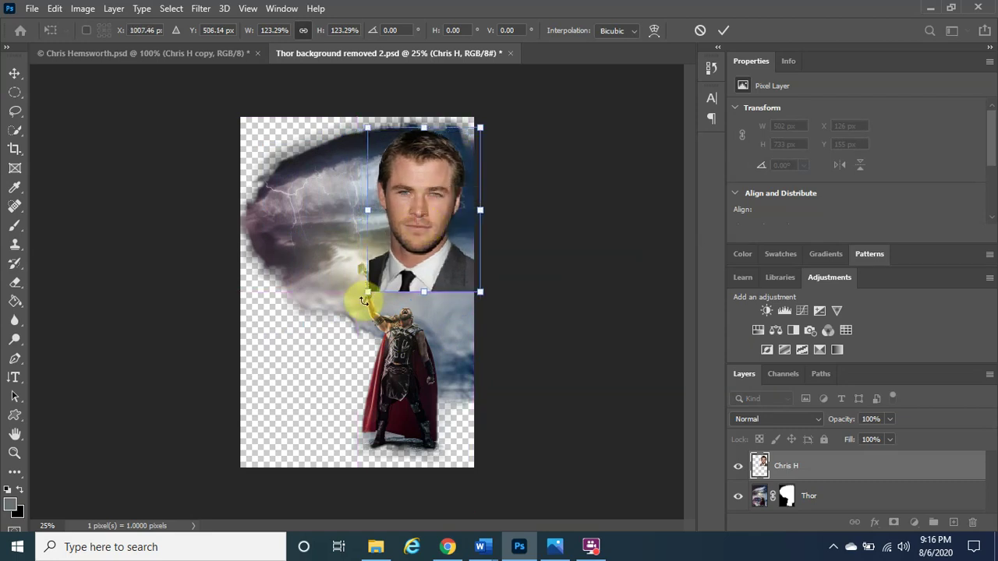
pyautogui.moveTo(365, 294); pyautogui.dragTo(380, 276)
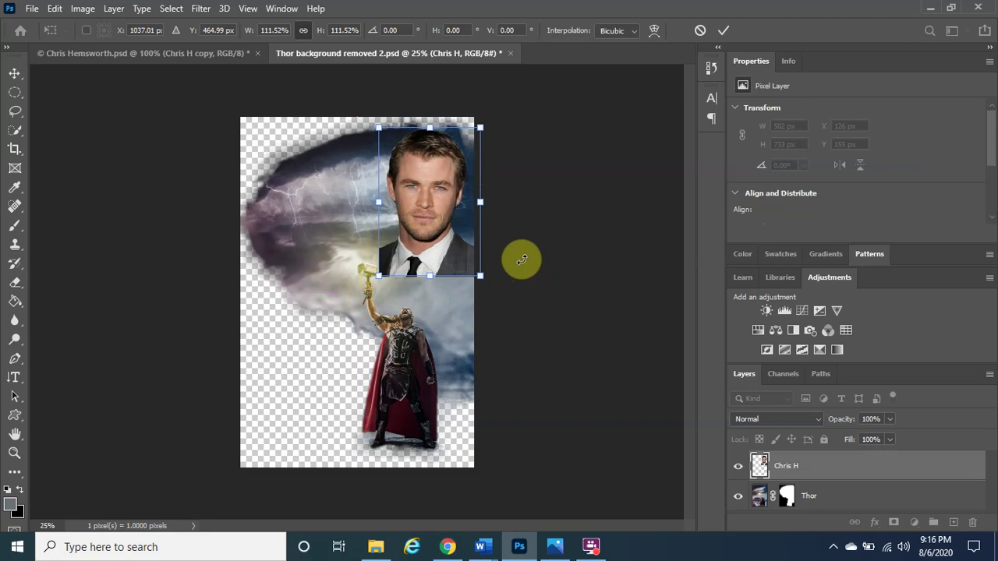
pyautogui.moveTo(374, 129); pyautogui.dragTo(374, 132)
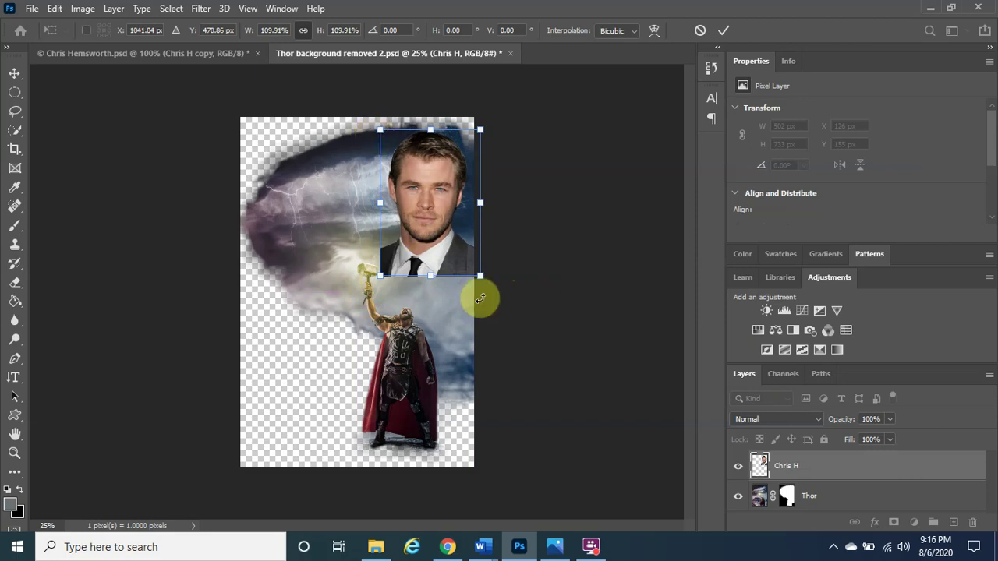
pyautogui.moveTo(481, 275); pyautogui.dragTo(495, 299)
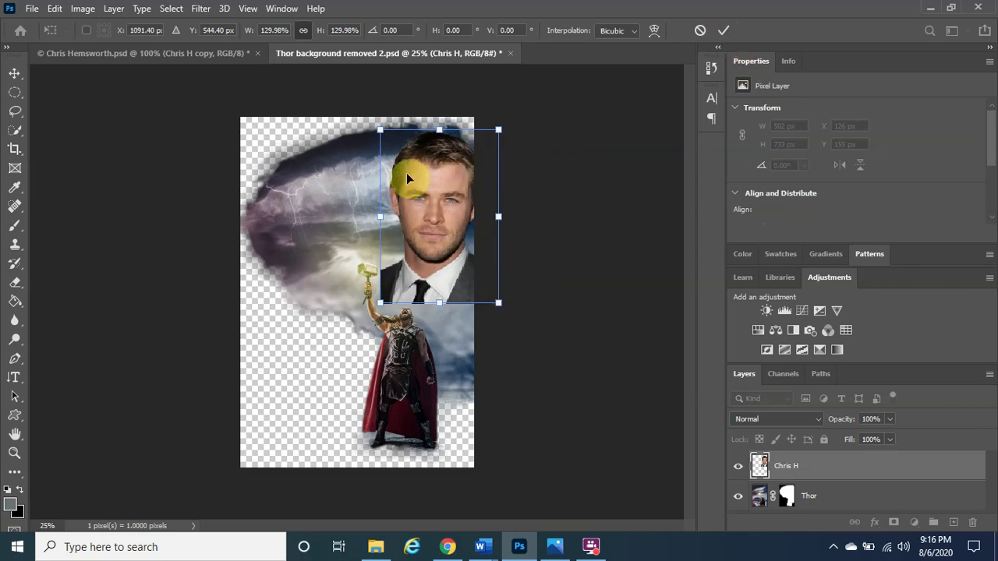
pyautogui.click(722, 33)
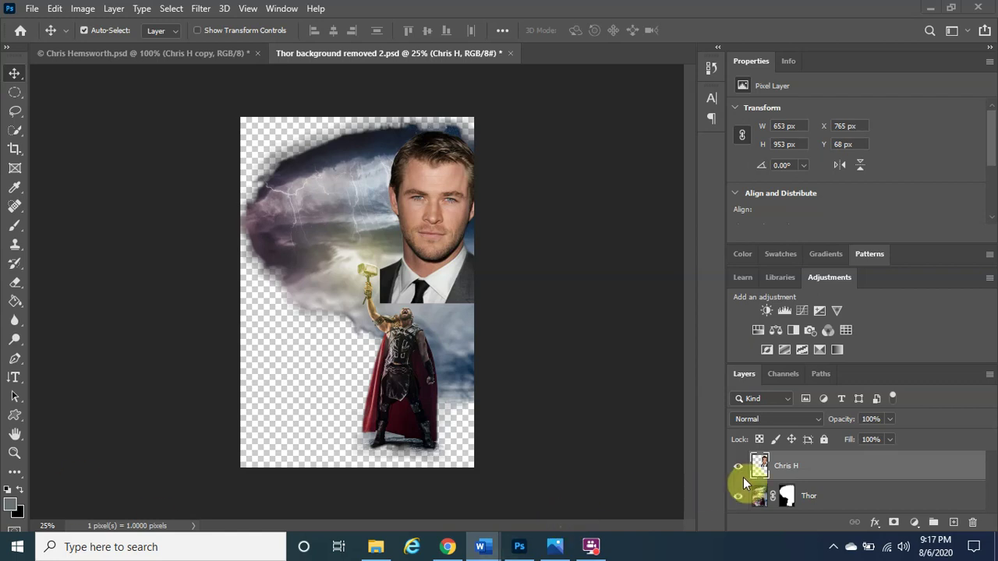
# - Clip the Chris H layer to the Thor layer with a clipping mask
pyautogui.click(810, 469)
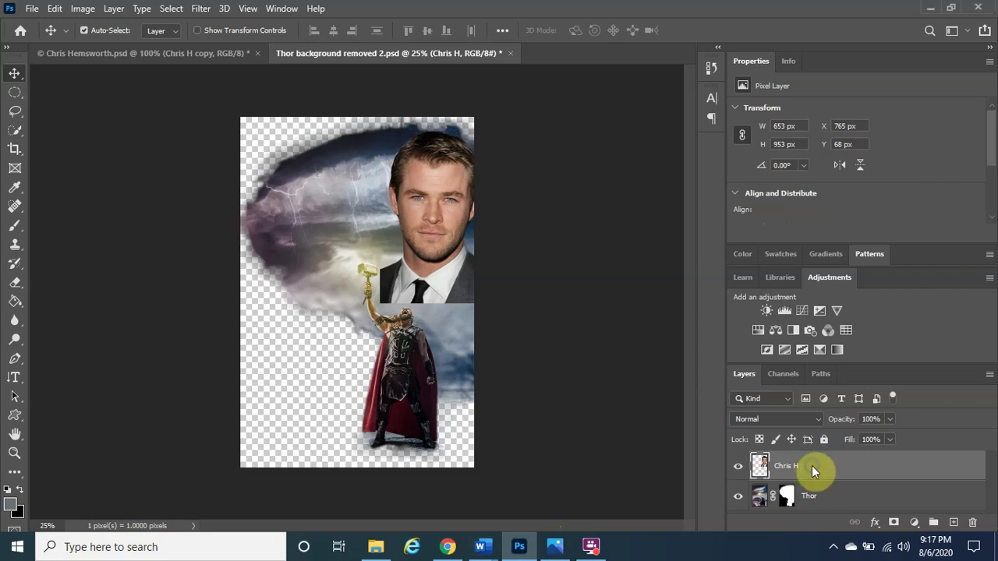
pyautogui.rightClick(811, 466)
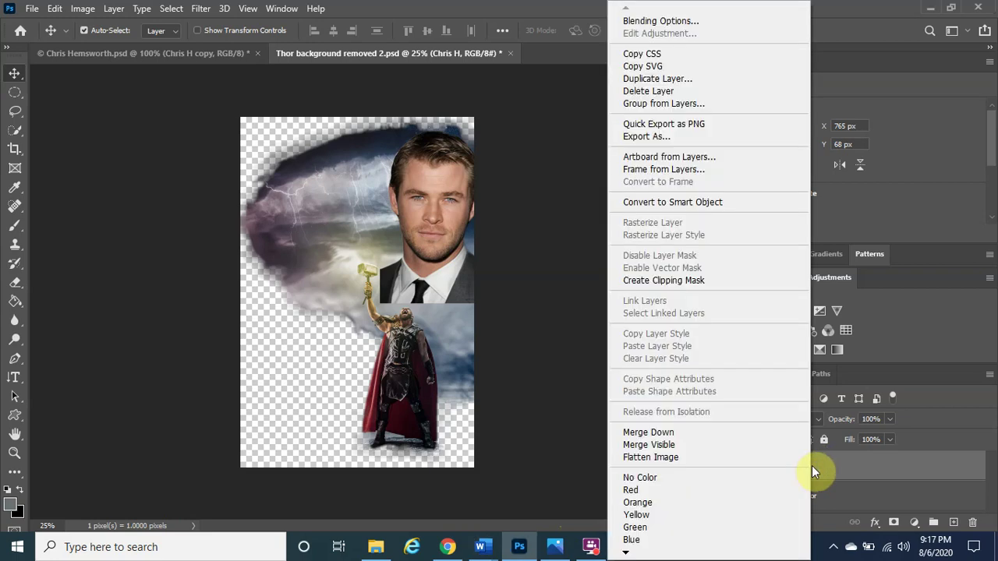
pyautogui.click(718, 281)
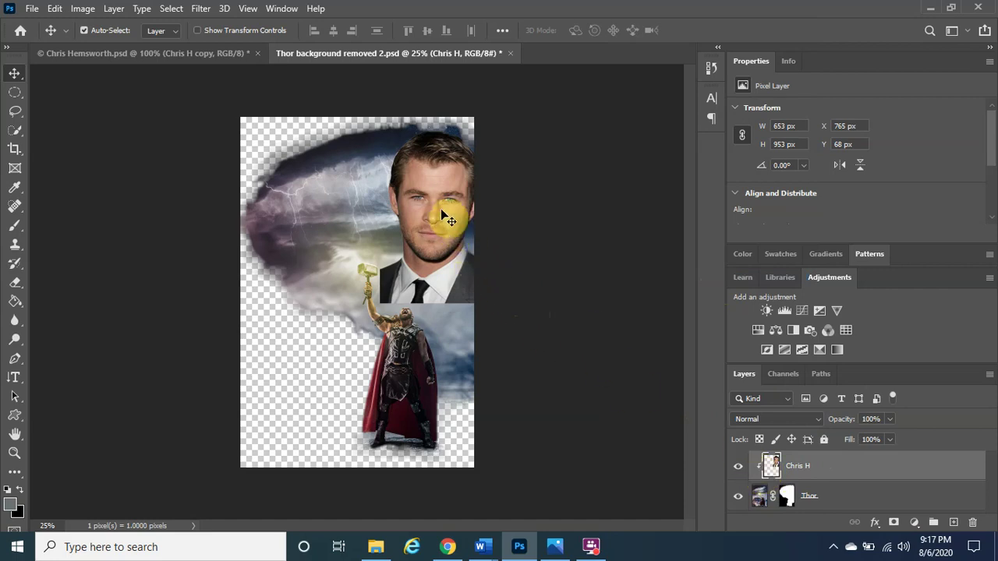
pyautogui.moveTo(440, 212)
pyautogui.mouseDown()
pyautogui.moveTo(362, 189)
pyautogui.moveTo(350, 163)
pyautogui.moveTo(269, 164)
pyautogui.moveTo(254, 245)
pyautogui.moveTo(267, 309)
pyautogui.moveTo(298, 328)
pyautogui.moveTo(388, 335)
pyautogui.moveTo(397, 265)
pyautogui.moveTo(312, 202)
pyautogui.moveTo(378, 336)
pyautogui.moveTo(426, 333)
pyautogui.moveTo(433, 358)
pyautogui.moveTo(437, 401)
pyautogui.moveTo(374, 410)
pyautogui.moveTo(305, 397)
pyautogui.moveTo(292, 354)
pyautogui.moveTo(305, 273)
pyautogui.moveTo(290, 196)
pyautogui.moveTo(337, 174)
pyautogui.moveTo(392, 182)
pyautogui.moveTo(483, 315)
pyautogui.moveTo(418, 392)
pyautogui.moveTo(320, 320)
pyautogui.moveTo(324, 273)
pyautogui.moveTo(382, 293)
pyautogui.moveTo(376, 259)
pyautogui.moveTo(334, 248)
pyautogui.moveTo(372, 361)
pyautogui.moveTo(383, 356)
pyautogui.moveTo(376, 273)
pyautogui.moveTo(363, 278)
pyautogui.moveTo(391, 297)
pyautogui.moveTo(432, 374)
pyautogui.moveTo(452, 360)
pyautogui.moveTo(417, 312)
pyautogui.moveTo(342, 319)
pyautogui.moveTo(301, 248)
pyautogui.moveTo(380, 218)
pyautogui.moveTo(405, 221)
pyautogui.moveTo(398, 216)
pyautogui.moveTo(410, 195)
pyautogui.moveTo(437, 202)
pyautogui.mouseUp()
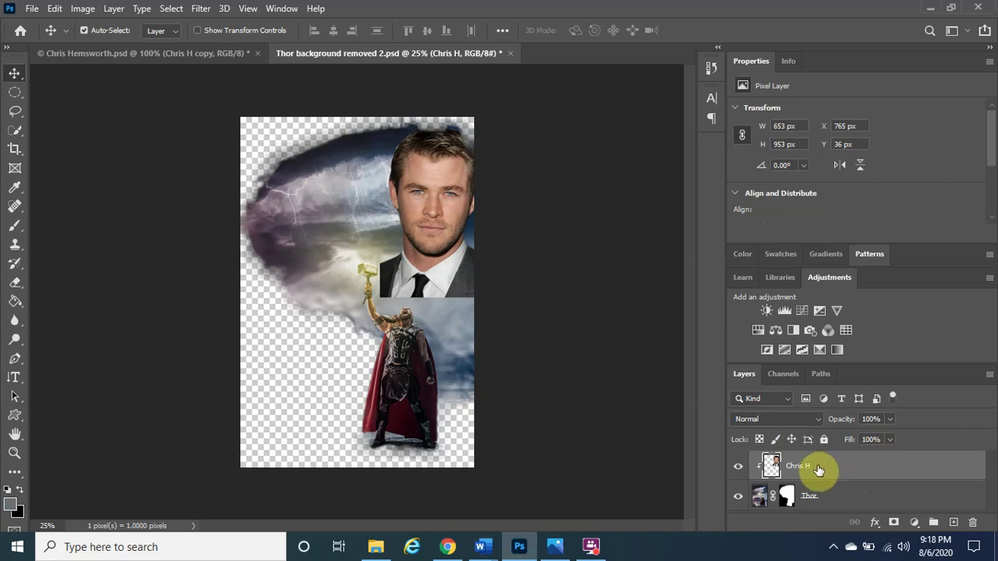
# - Add a new empty layer and move it beneath the Thor layer at the bottom of the layer stack
pyautogui.click(955, 528)
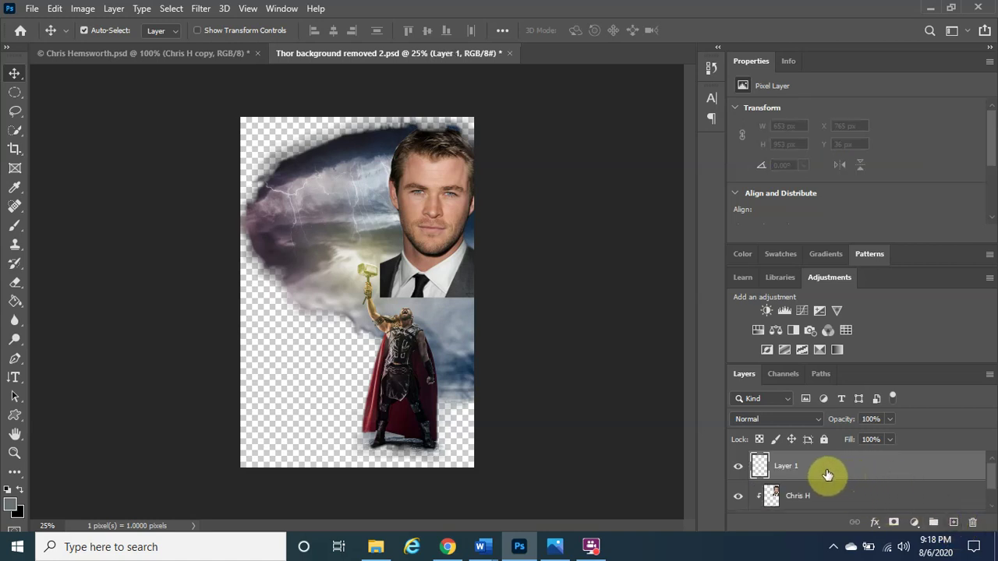
pyautogui.scroll(-1, 828, 474)
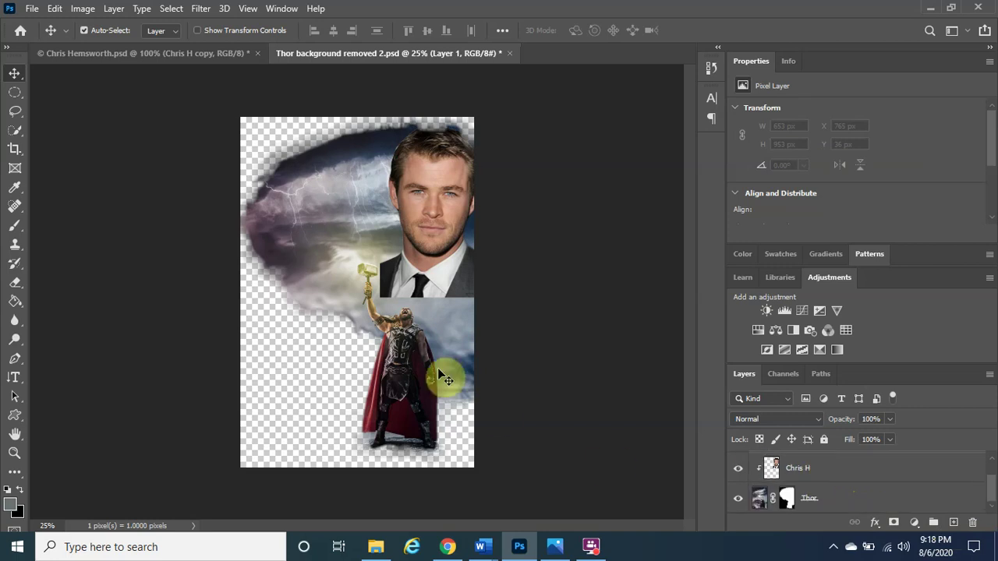
pyautogui.moveTo(990, 501); pyautogui.dragTo(989, 485)
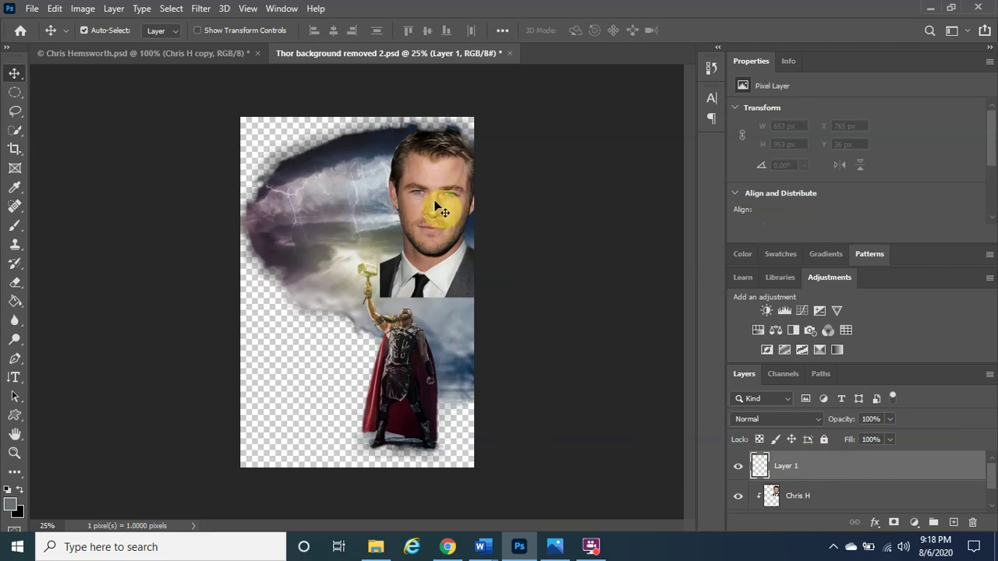
pyautogui.moveTo(989, 477)
pyautogui.mouseDown()
pyautogui.moveTo(990, 502)
pyautogui.moveTo(988, 473)
pyautogui.mouseUp()
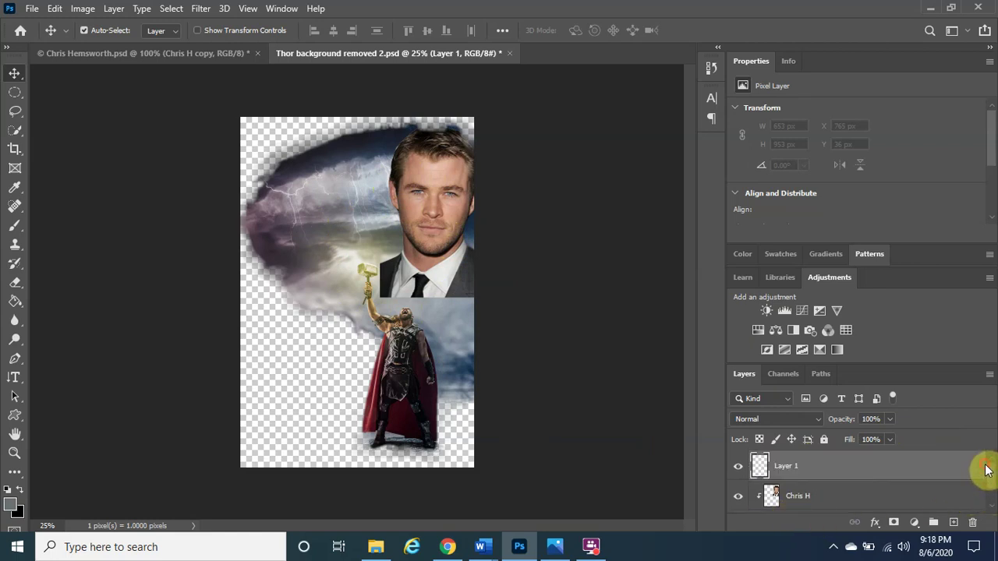
pyautogui.moveTo(803, 466); pyautogui.dragTo(812, 515)
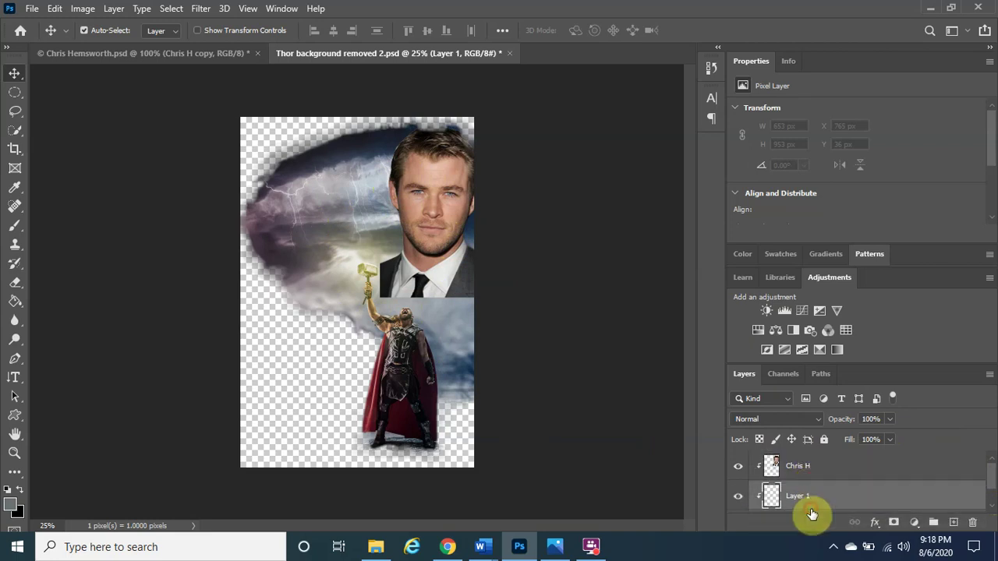
pyautogui.scroll(-1, 811, 515)
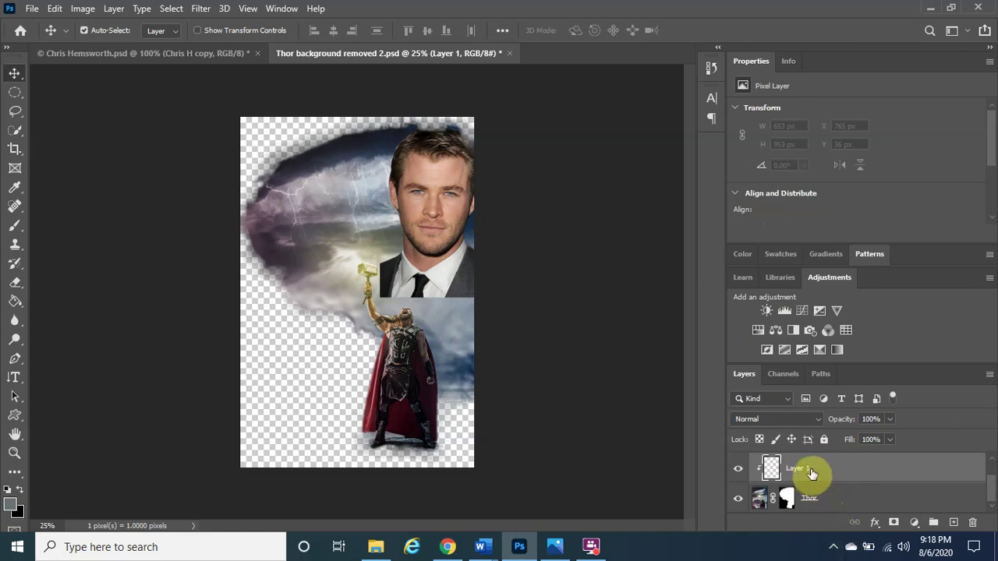
pyautogui.moveTo(811, 473); pyautogui.dragTo(831, 526)
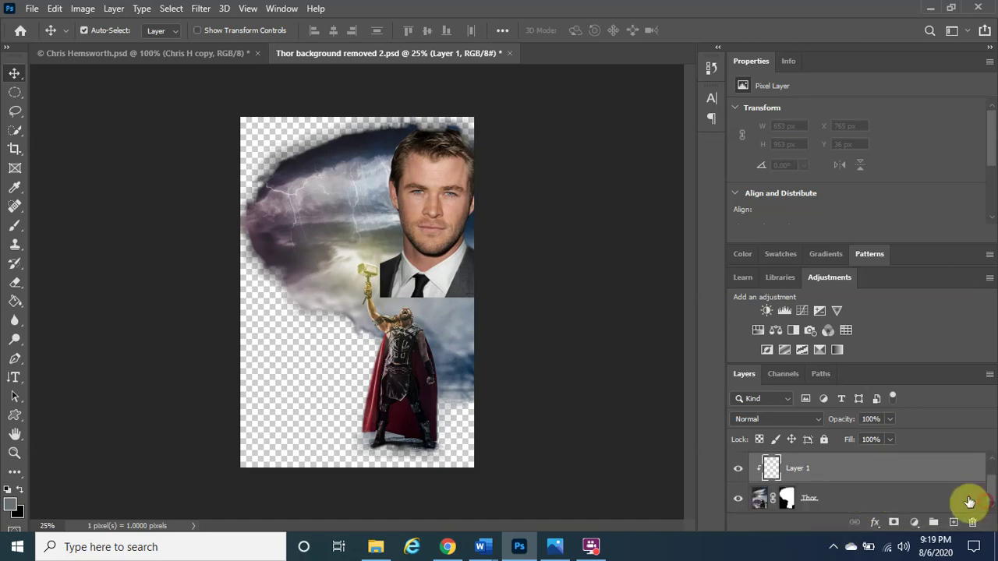
pyautogui.moveTo(839, 467); pyautogui.dragTo(853, 511)
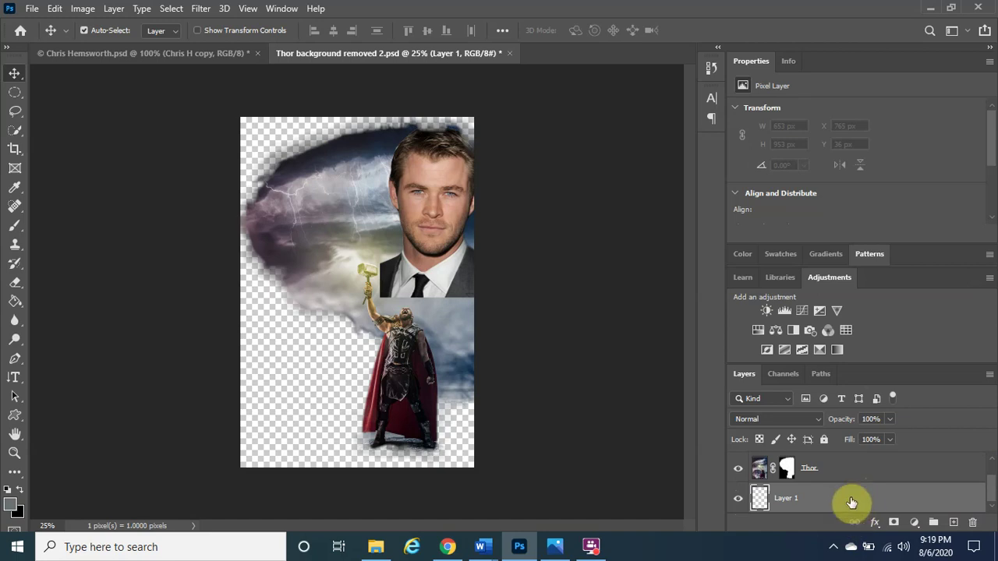
# - Rename the new bottom layer as Grey background
pyautogui.doubleClick(789, 499)
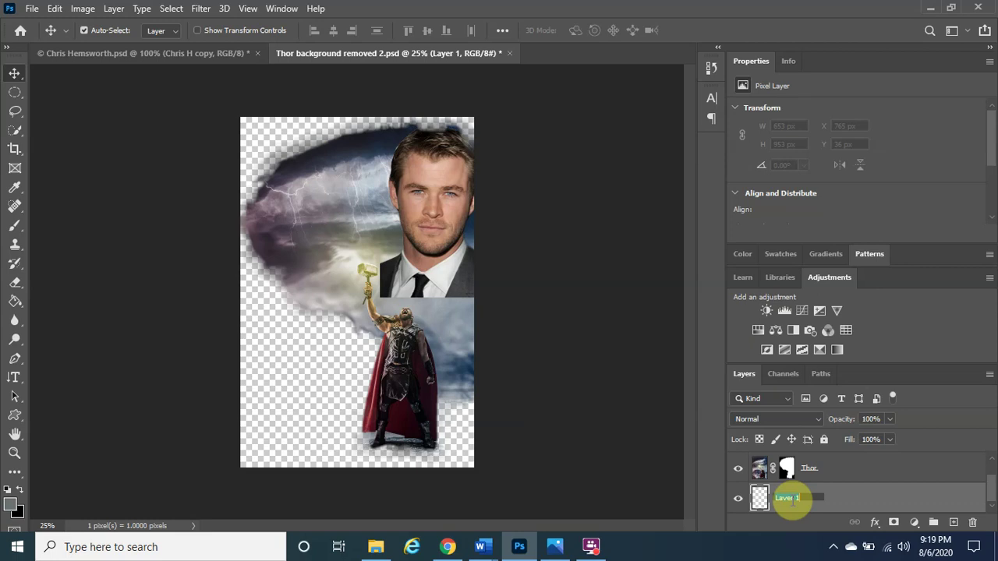
pyautogui.write('Grey background')
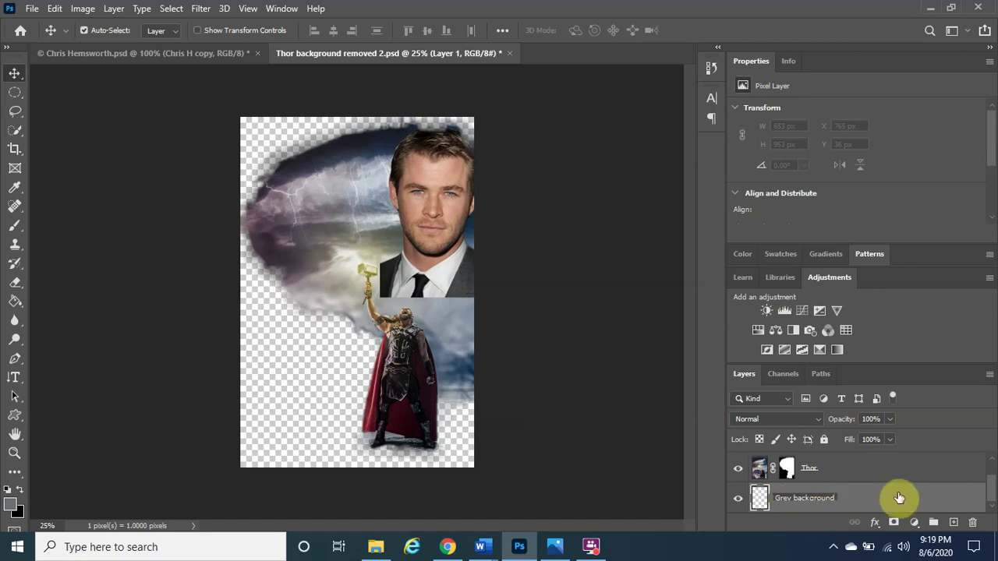
pyautogui.press('Return')
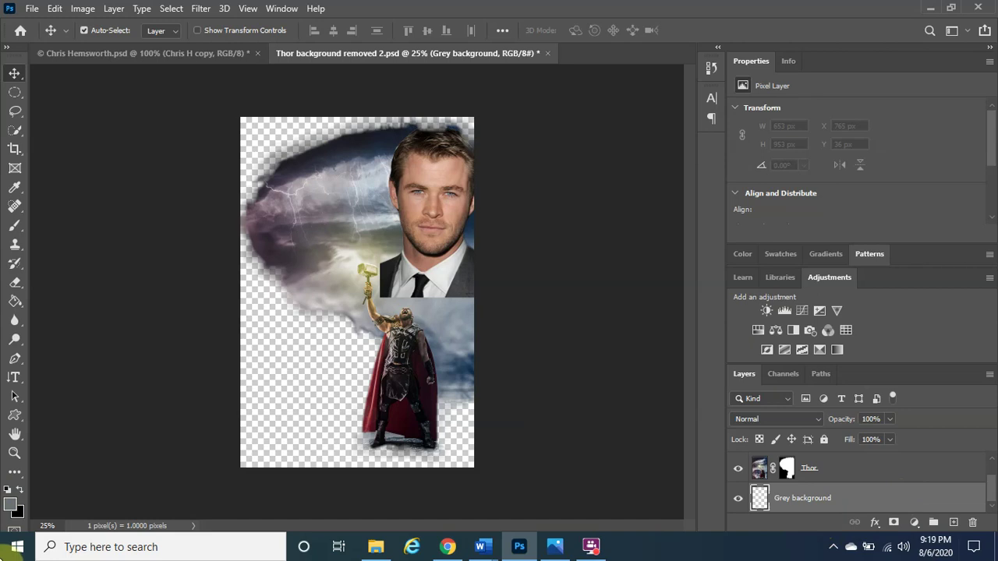
# - Set the foreground colour to PANTONE 8400 C from the PANTONE+ Metallic Coated colour library
pyautogui.click(10, 505)
pyautogui.click(384, 152)
pyautogui.click(386, 122)
pyautogui.click(392, 149)
pyautogui.click(390, 117)
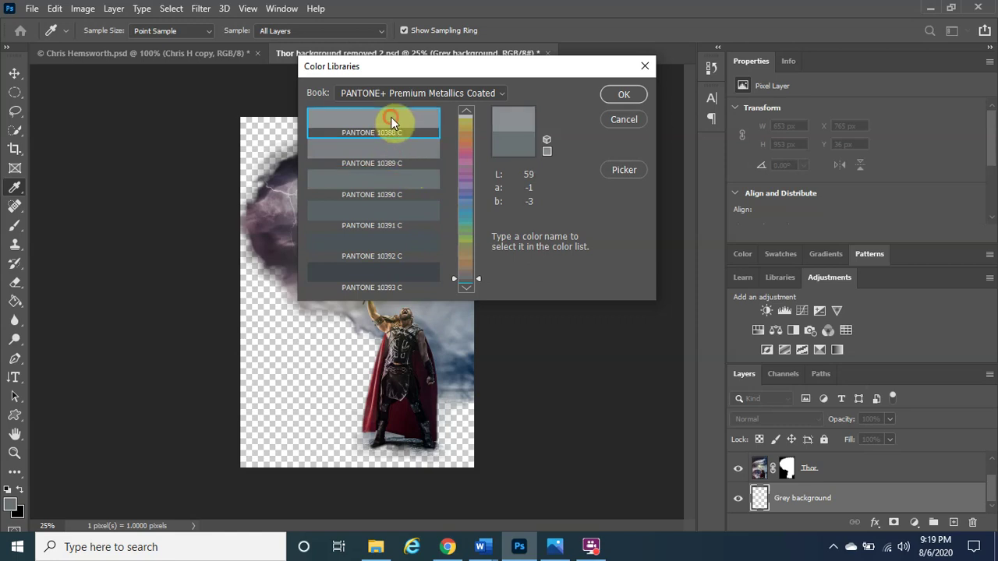
pyautogui.click(481, 94)
pyautogui.click(452, 108)
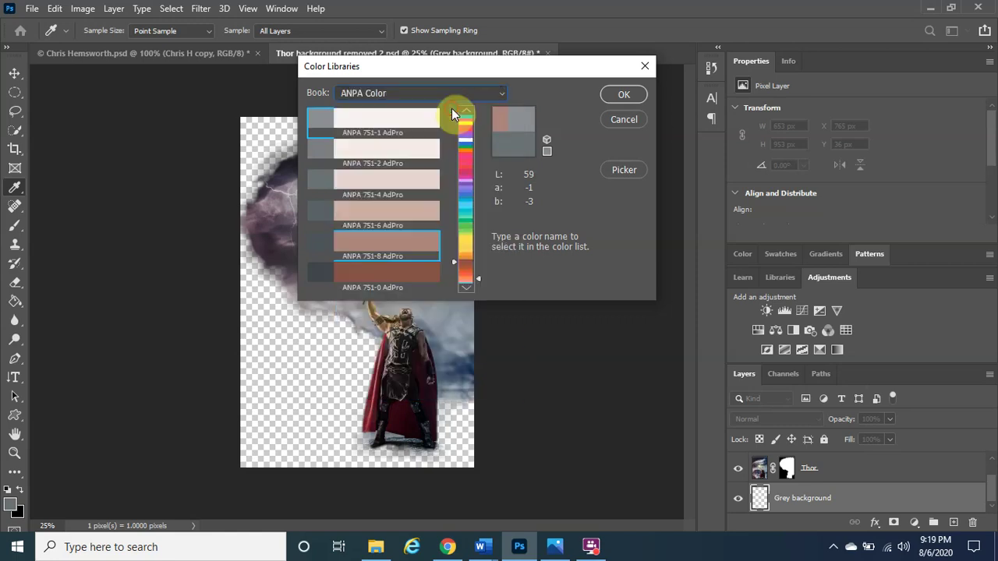
pyautogui.click(477, 94)
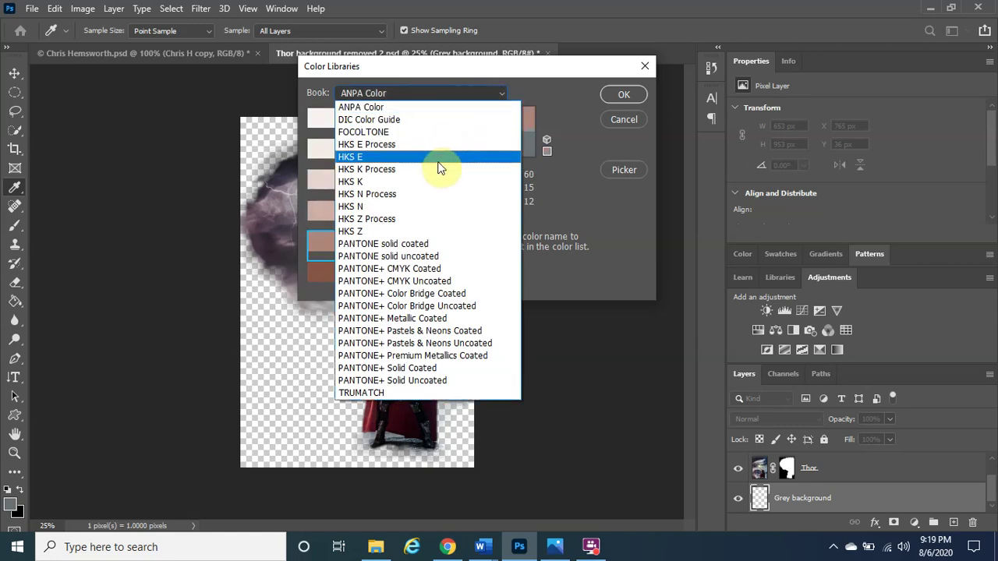
pyautogui.click(469, 320)
pyautogui.click(419, 125)
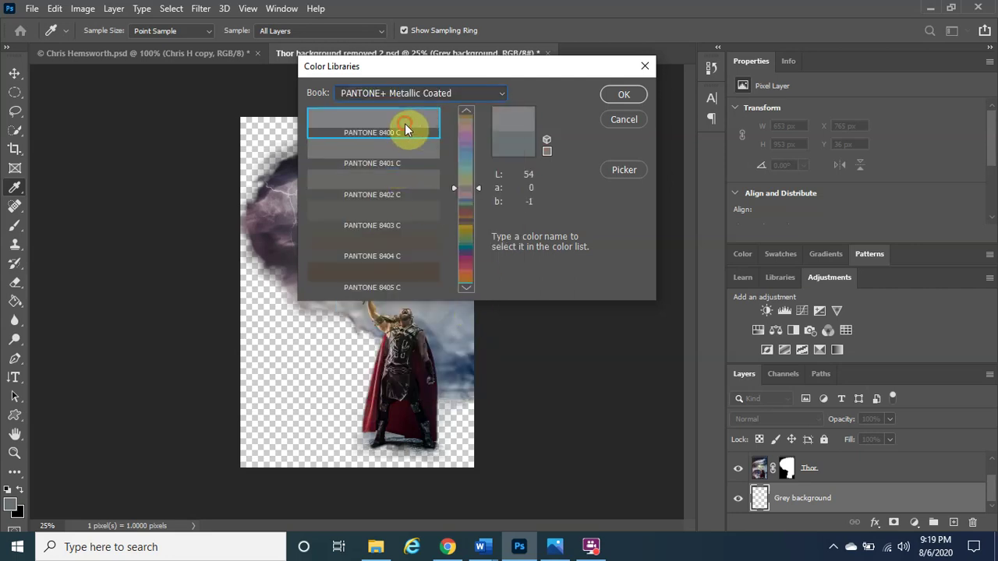
pyautogui.click(624, 94)
pyautogui.press('v')
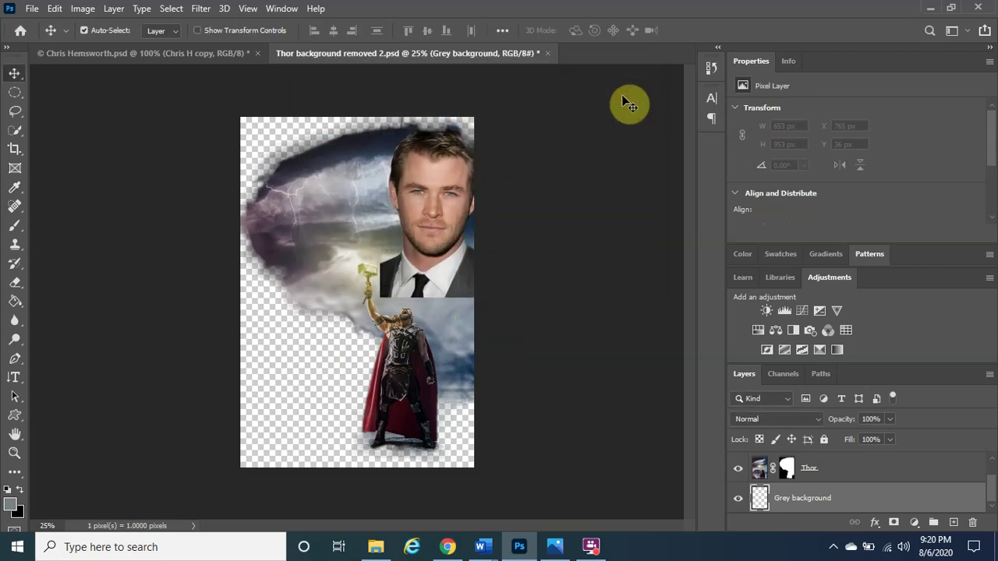
# - Fill the Grey background layer with the foreground grey using the Paint Bucket tool, and save the document
pyautogui.click(11, 306)
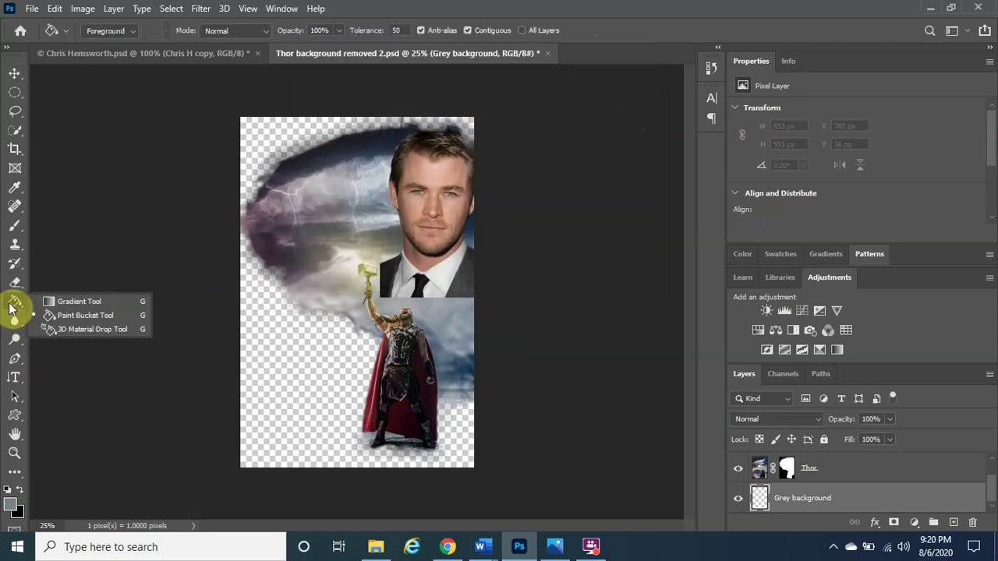
pyautogui.click(80, 319)
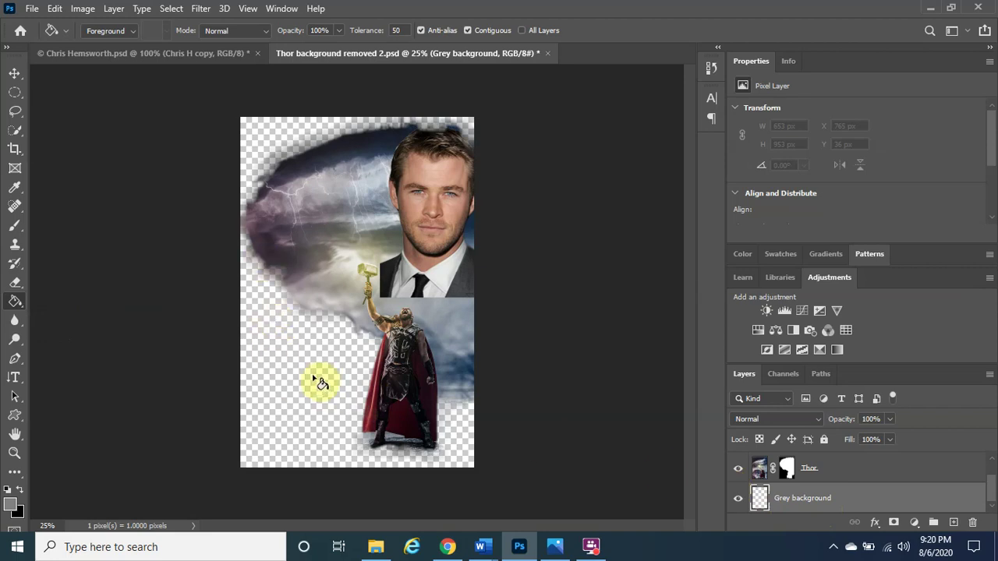
pyautogui.click(271, 376)
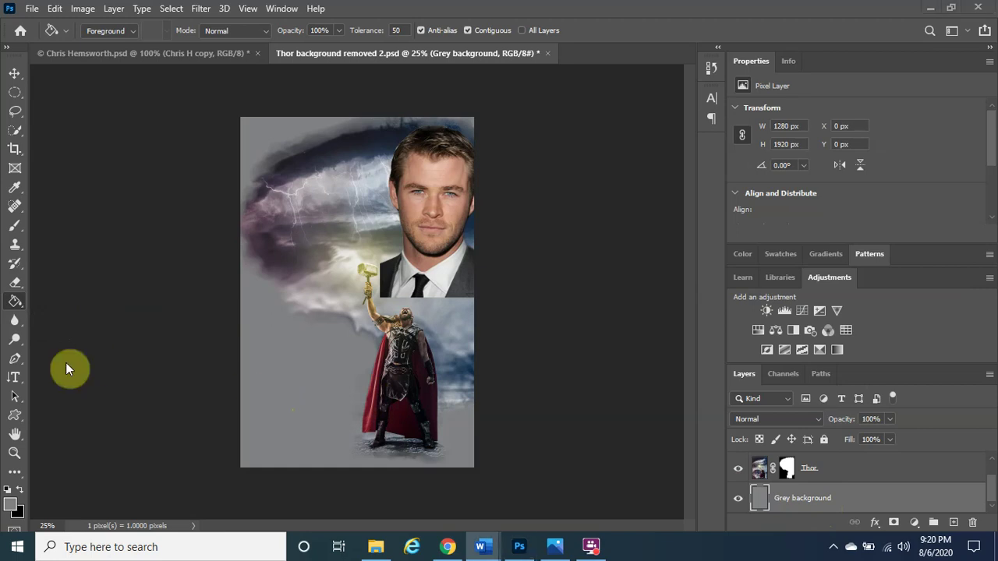
pyautogui.click(13, 75)
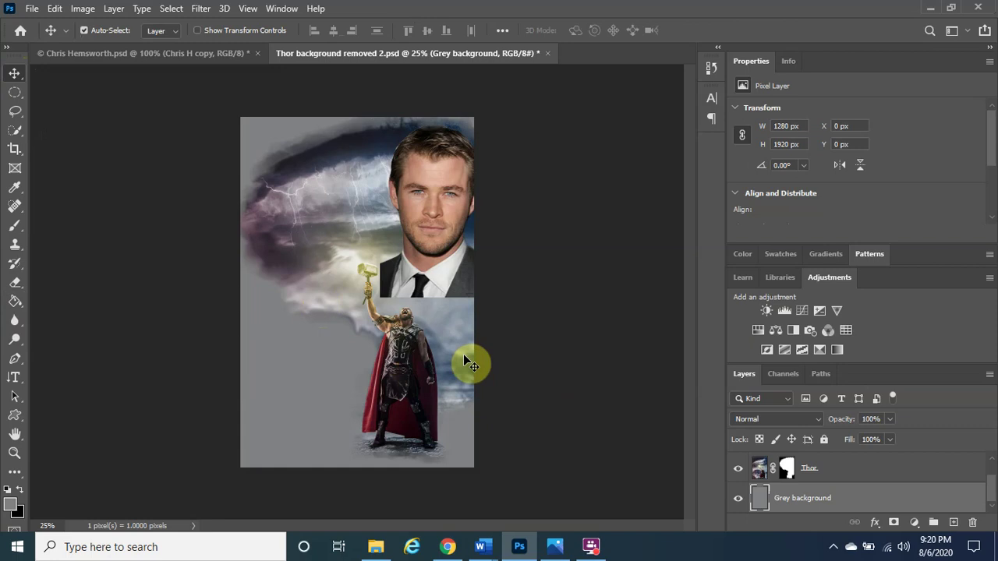
pyautogui.hotkey('ctrl', 's')
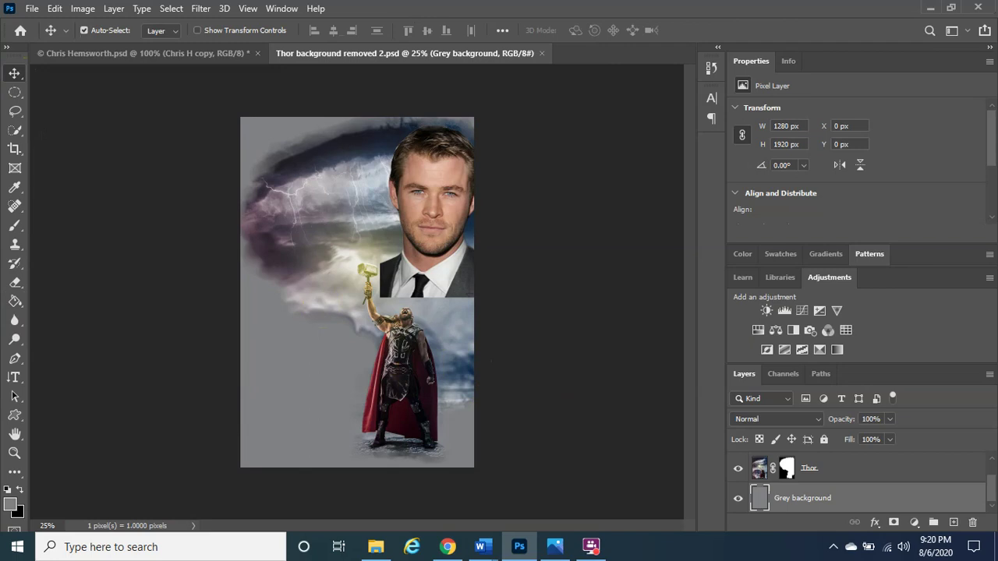
# - Add a white layer mask to the Chris H layer
pyautogui.click(481, 546)
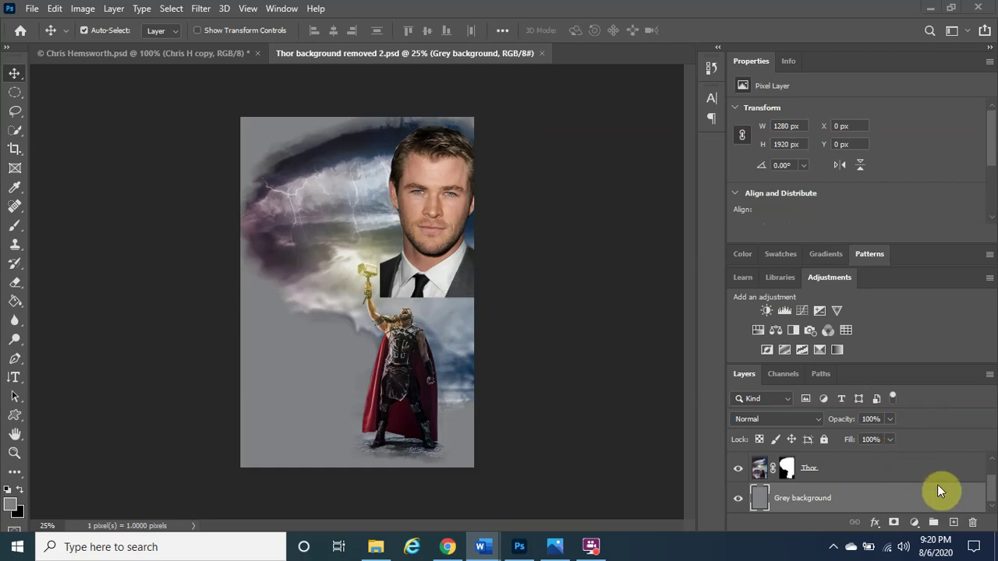
pyautogui.scroll(1, 928, 489)
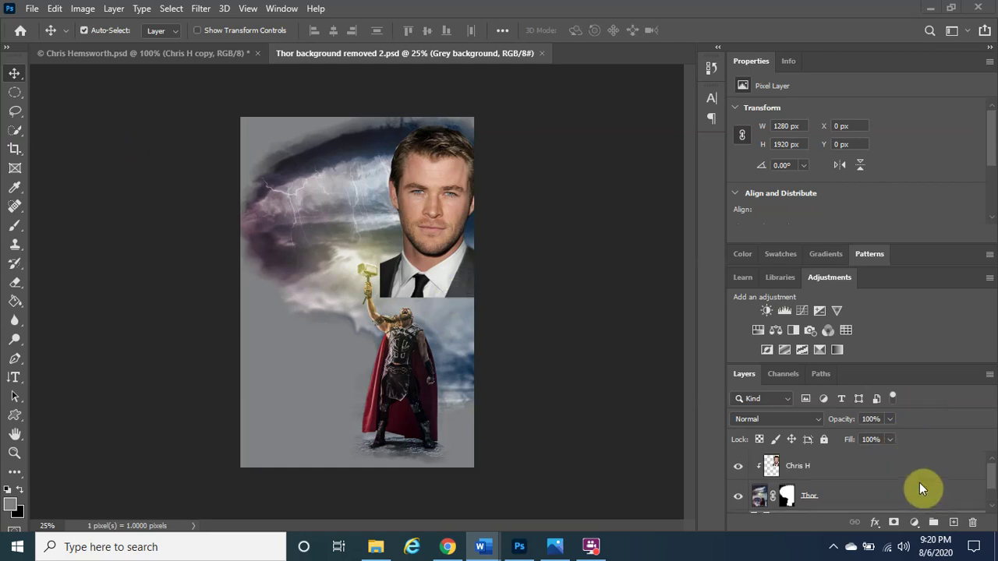
pyautogui.click(834, 469)
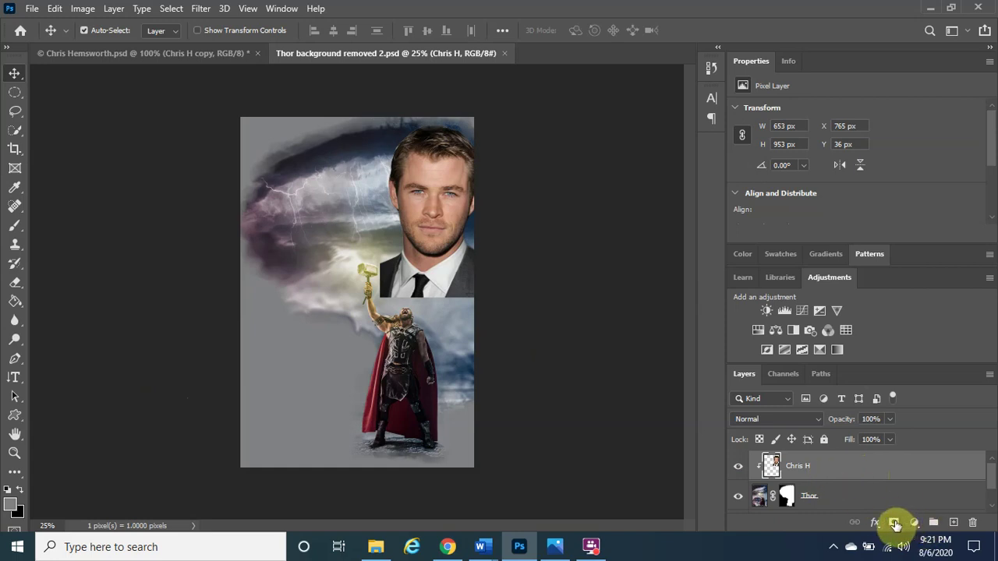
pyautogui.click(895, 525)
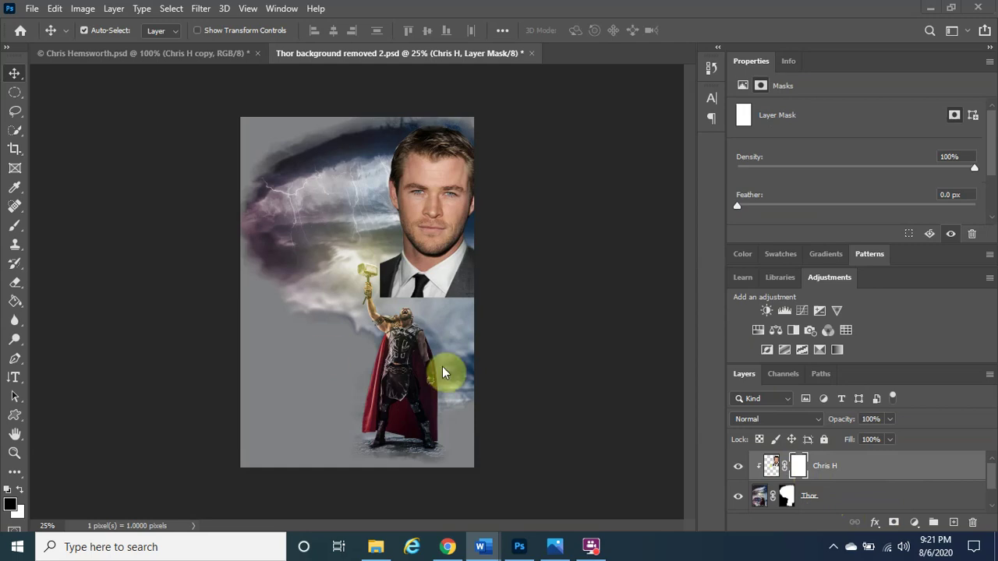
pyautogui.click(771, 468)
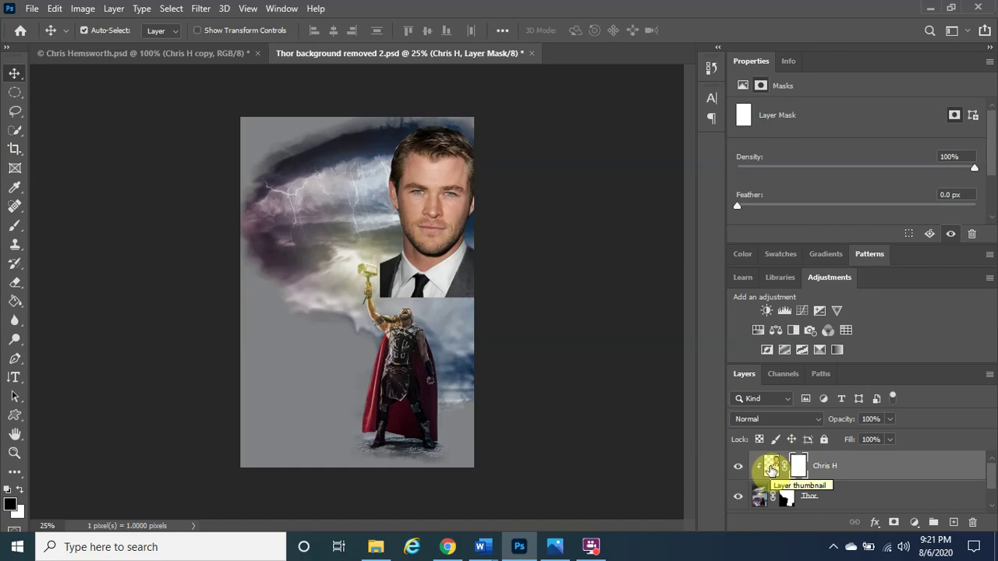
pyautogui.click(771, 468)
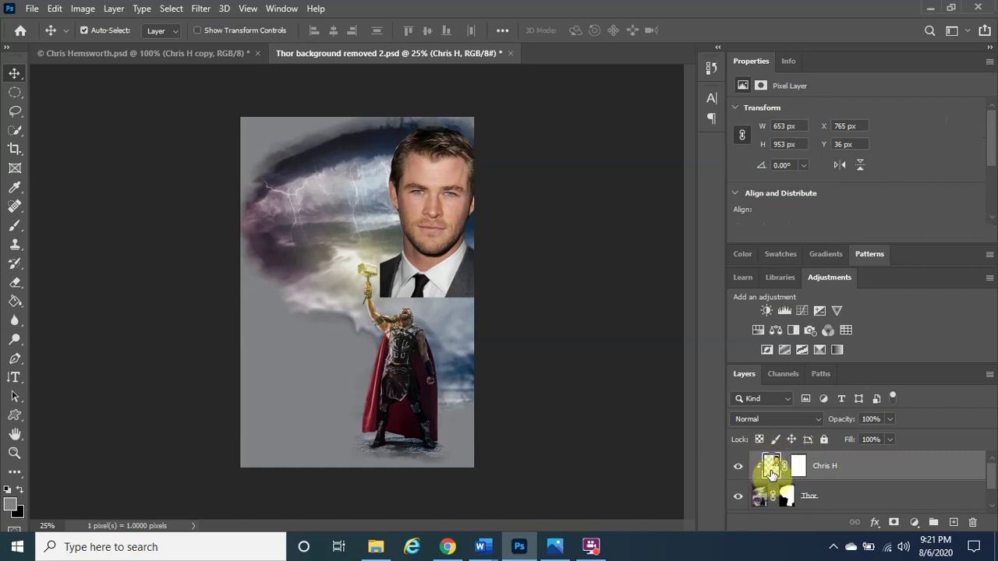
pyautogui.keyDown('alt'); pyautogui.click(772, 479); pyautogui.keyUp('alt')
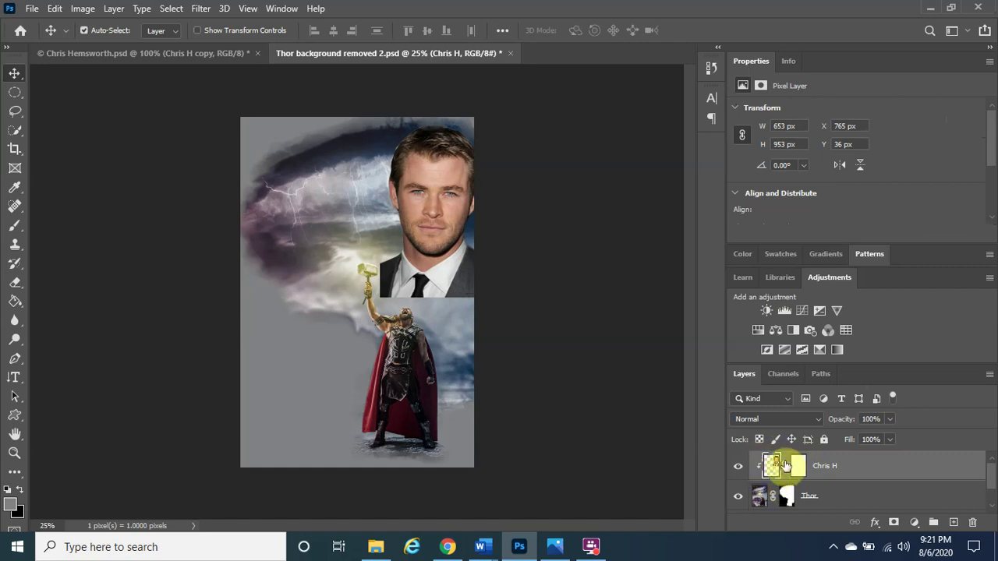
pyautogui.click(815, 418)
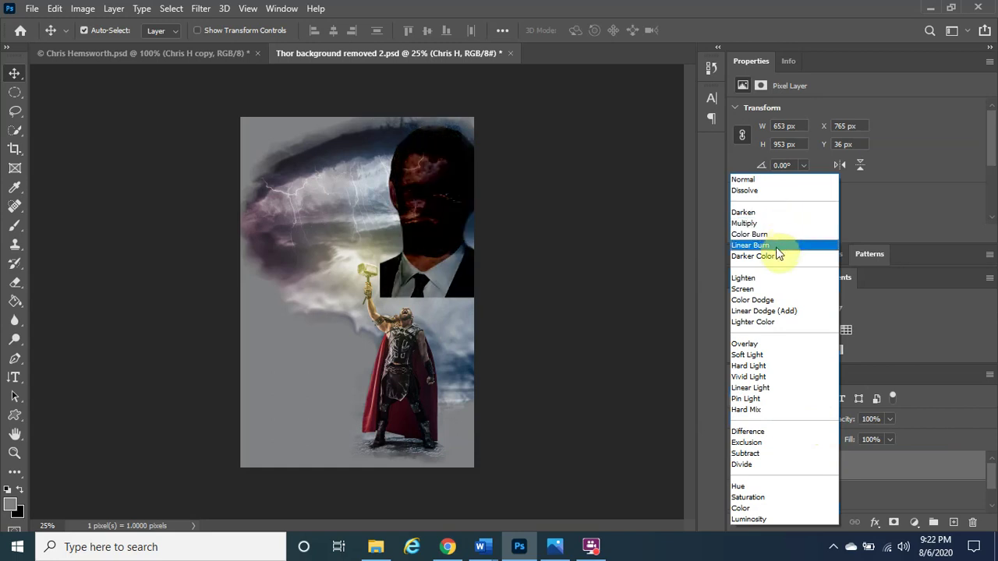
pyautogui.click(761, 285)
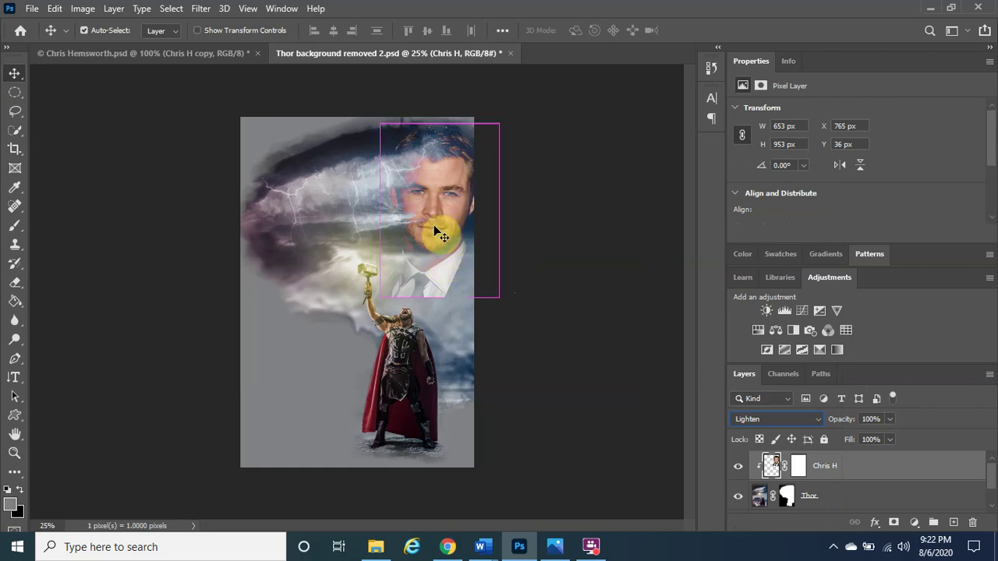
pyautogui.hotkey('ctrl', 't')
pyautogui.moveTo(494, 296); pyautogui.dragTo(504, 305)
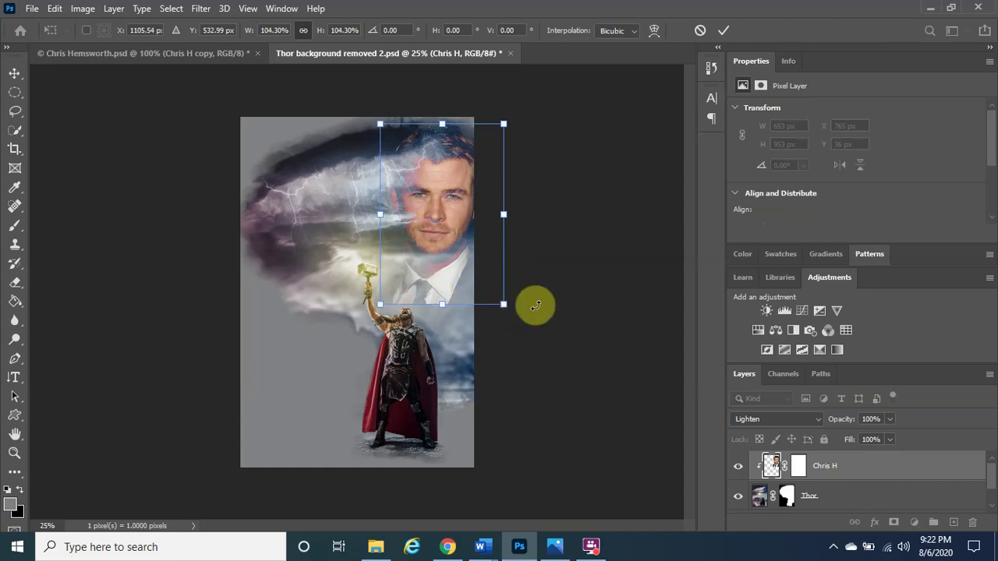
pyautogui.click(724, 30)
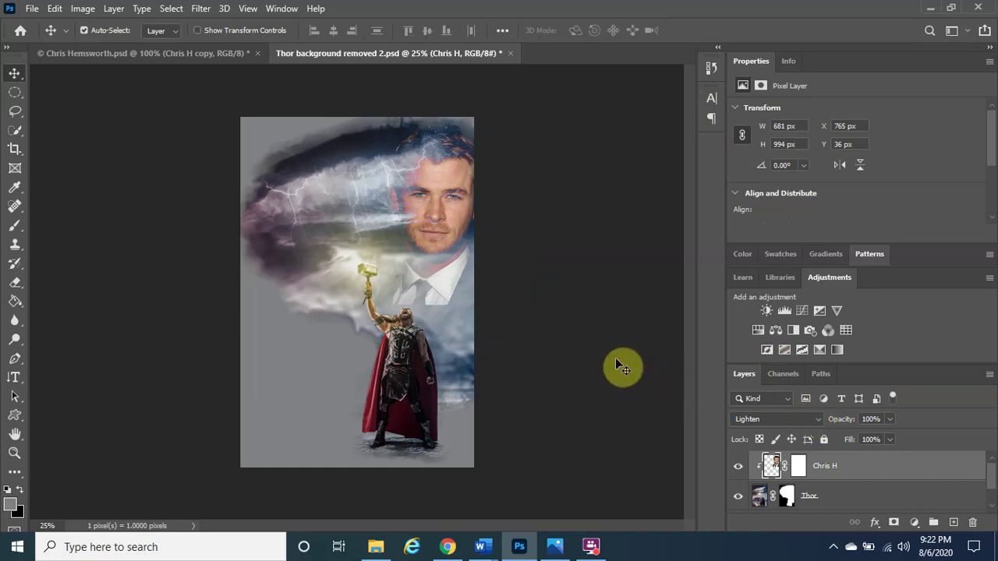
# - Examine at closer zoom how the Chris H portrait blends with the storm clouds and the Thor figure
pyautogui.press('ctrl')
pyautogui.hotkey('ctrl', '+')
pyautogui.hotkey('ctrl', '+')
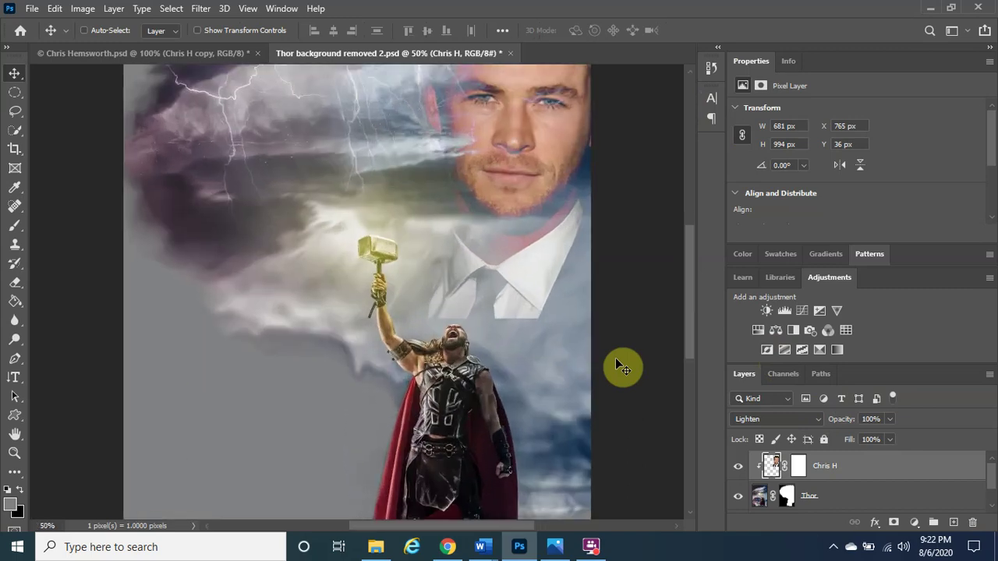
pyautogui.hotkey('ctrl', '+')
pyautogui.moveTo(461, 526); pyautogui.dragTo(496, 527)
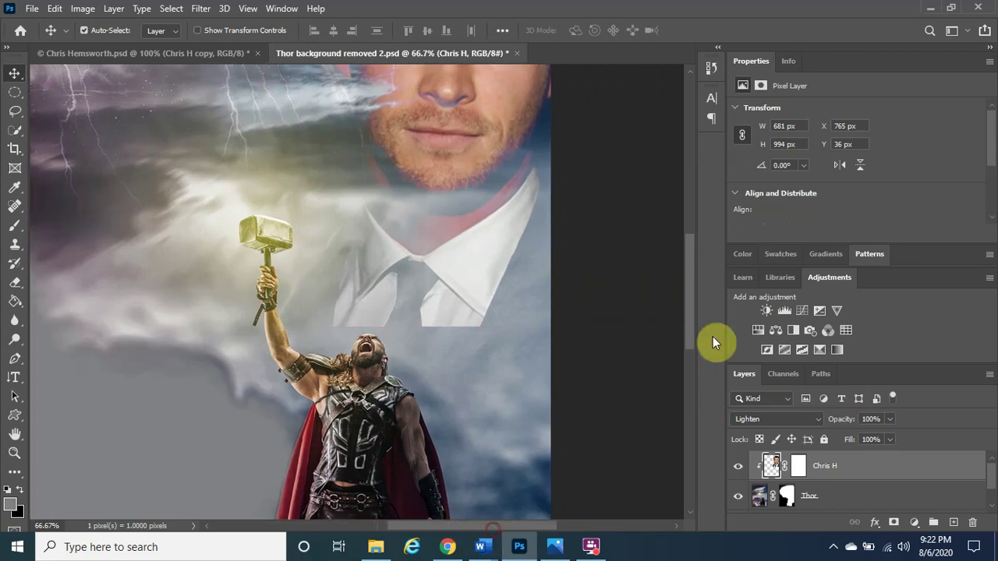
pyautogui.moveTo(691, 311); pyautogui.dragTo(698, 257)
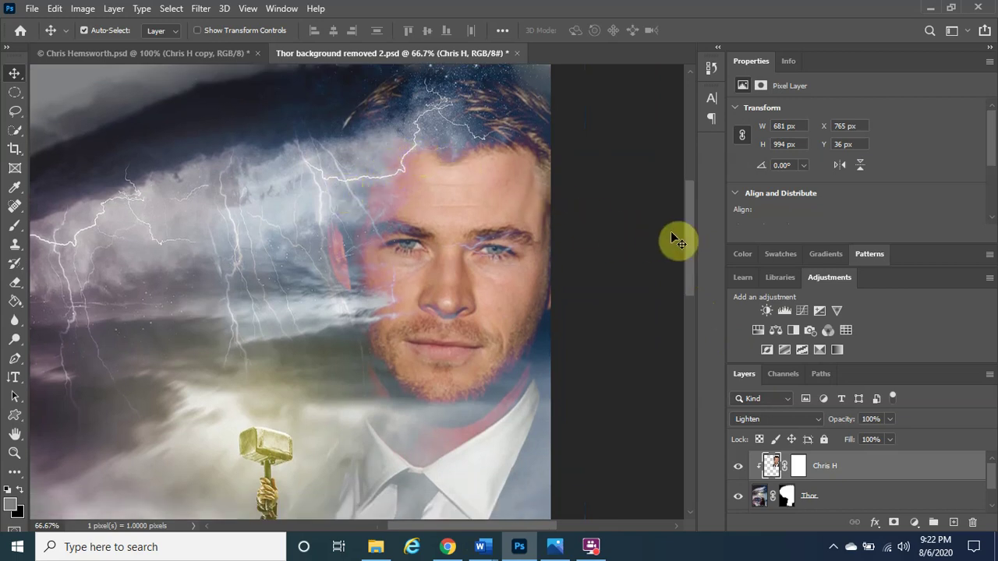
pyautogui.moveTo(694, 246); pyautogui.dragTo(701, 278)
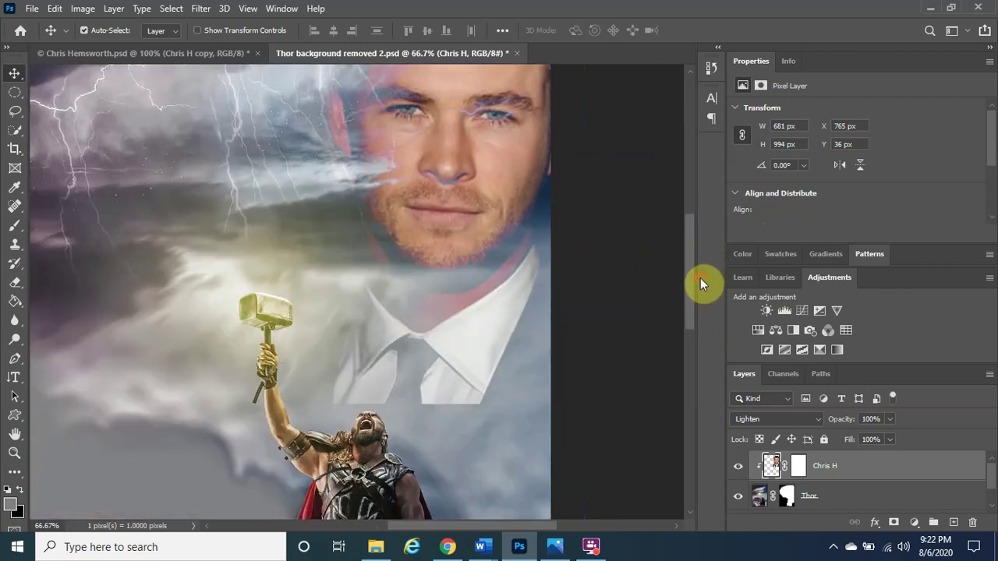
pyautogui.hotkey('ctrl', '-')
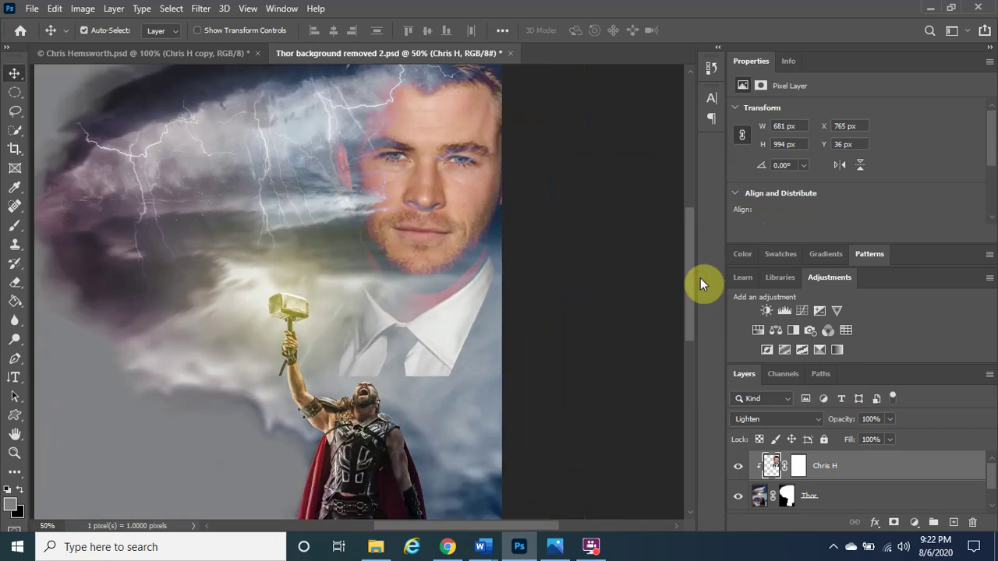
pyautogui.moveTo(690, 286); pyautogui.dragTo(693, 249)
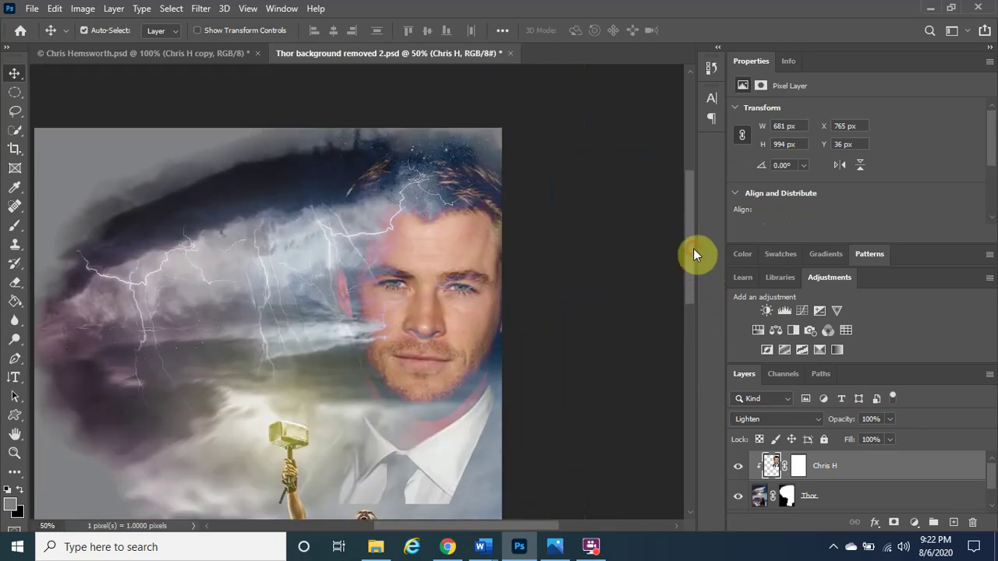
# - Save the document on the computer as a Photoshop file named "Thor lighten effect" in the Main content folder
pyautogui.click(30, 8)
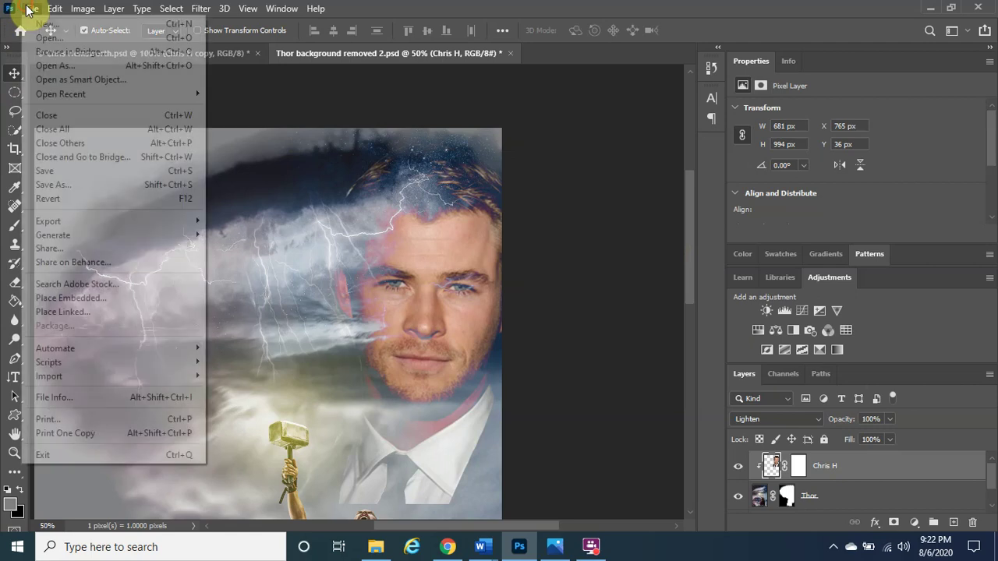
pyautogui.click(85, 190)
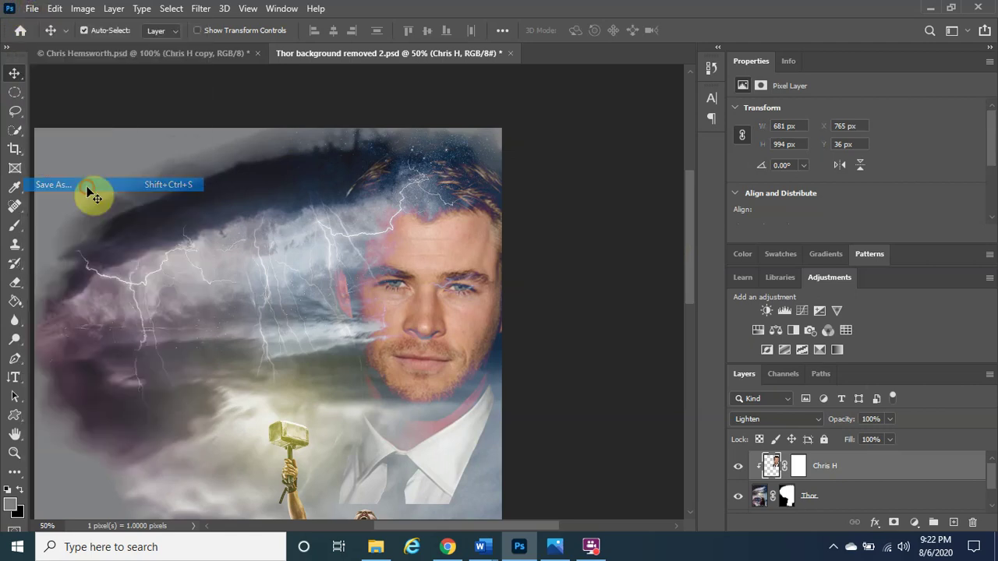
pyautogui.moveTo(751, 31); pyautogui.dragTo(668, 55)
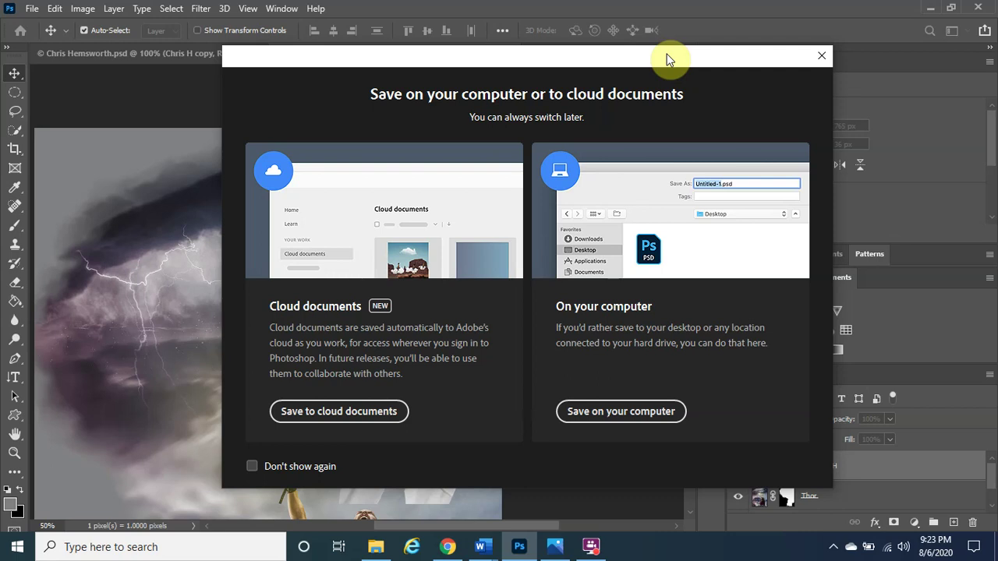
pyautogui.click(645, 415)
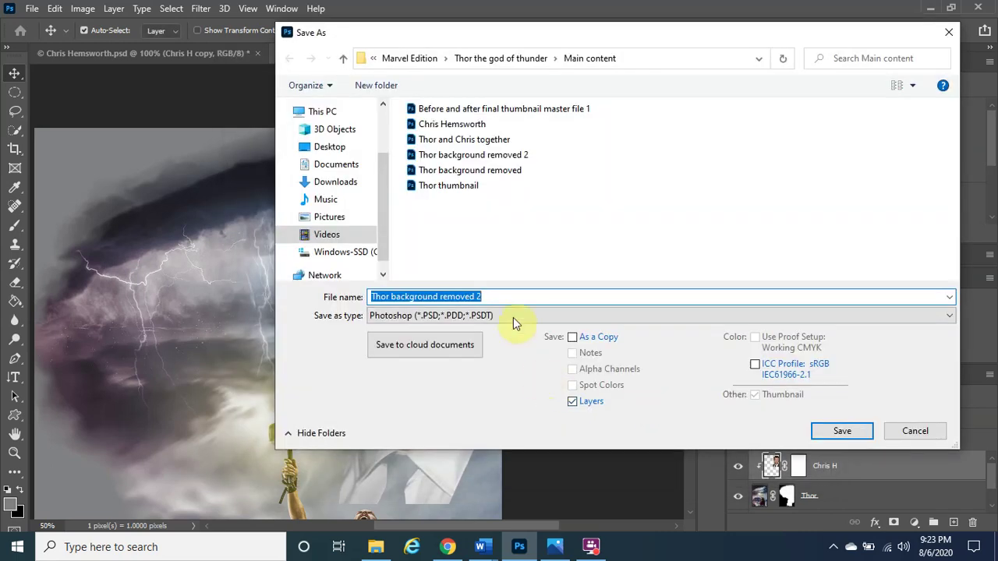
pyautogui.click(515, 296)
pyautogui.moveTo(684, 40); pyautogui.dragTo(406, 44)
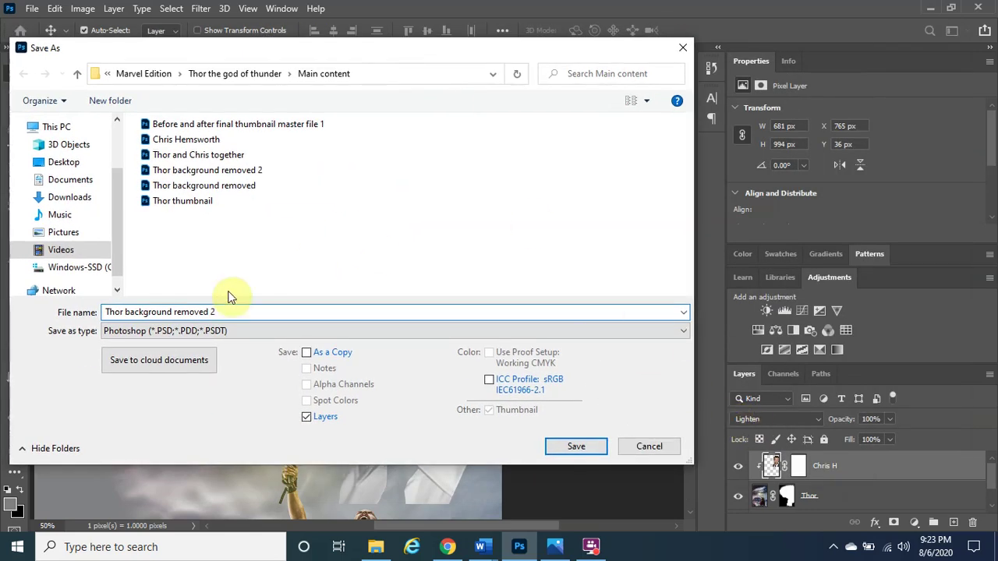
pyautogui.moveTo(258, 310); pyautogui.dragTo(207, 314)
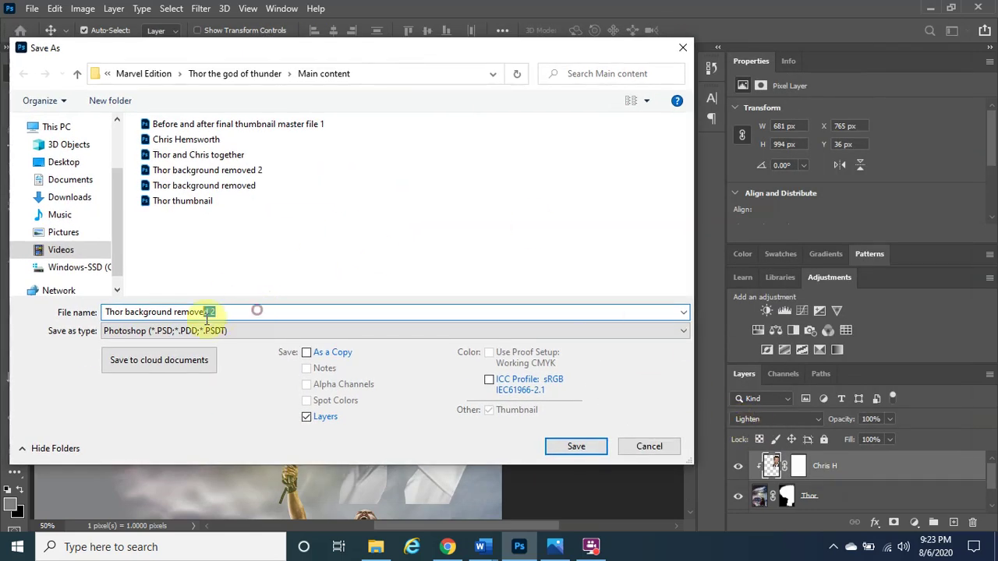
pyautogui.click(216, 312)
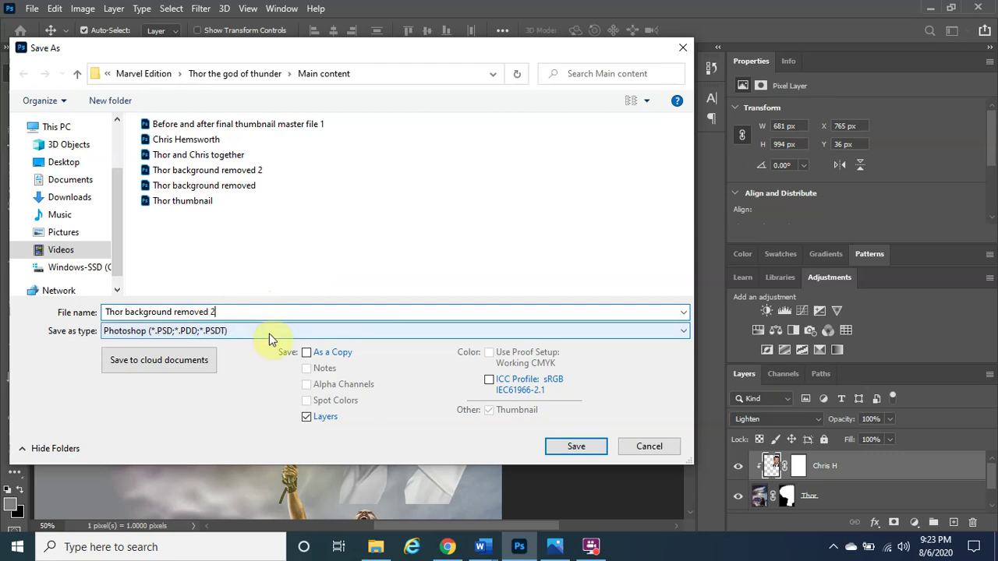
pyautogui.press('BackSpace')
pyautogui.press('BackSpace')
pyautogui.press('BackSpace')
pyautogui.press('BackSpace')
pyautogui.press('BackSpace')
pyautogui.press('BackSpace')
pyautogui.press('BackSpace')
pyautogui.press('BackSpace')
pyautogui.press('BackSpace')
pyautogui.press('BackSpace')
pyautogui.press('BackSpace')
pyautogui.press('BackSpace')
pyautogui.press('BackSpace')
pyautogui.press('BackSpace')
pyautogui.press('BackSpace')
pyautogui.press('BackSpace')
pyautogui.press('BackSpace')
pyautogui.press('BackSpace')
pyautogui.press('BackSpace')
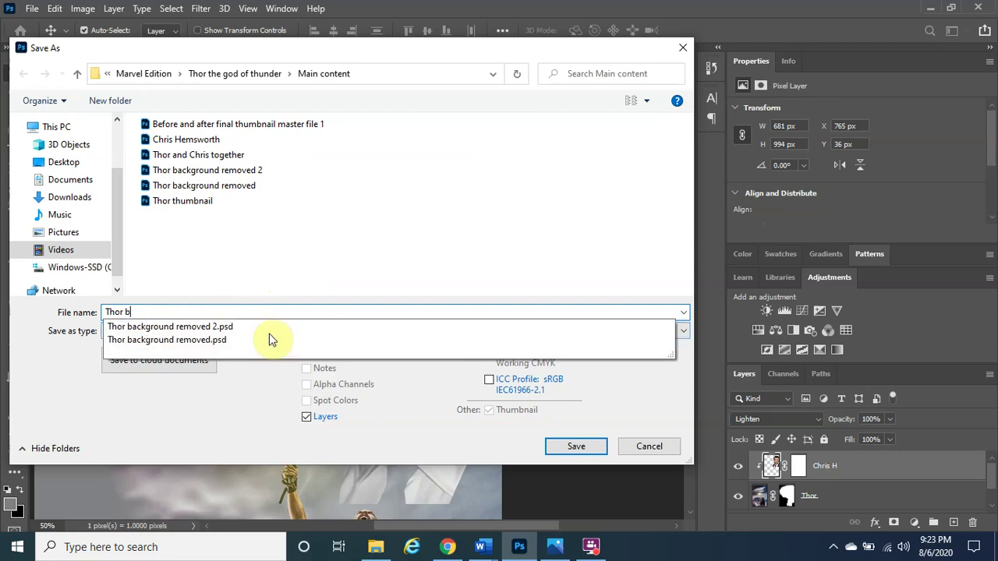
pyautogui.press('BackSpace')
pyautogui.write('lighten')
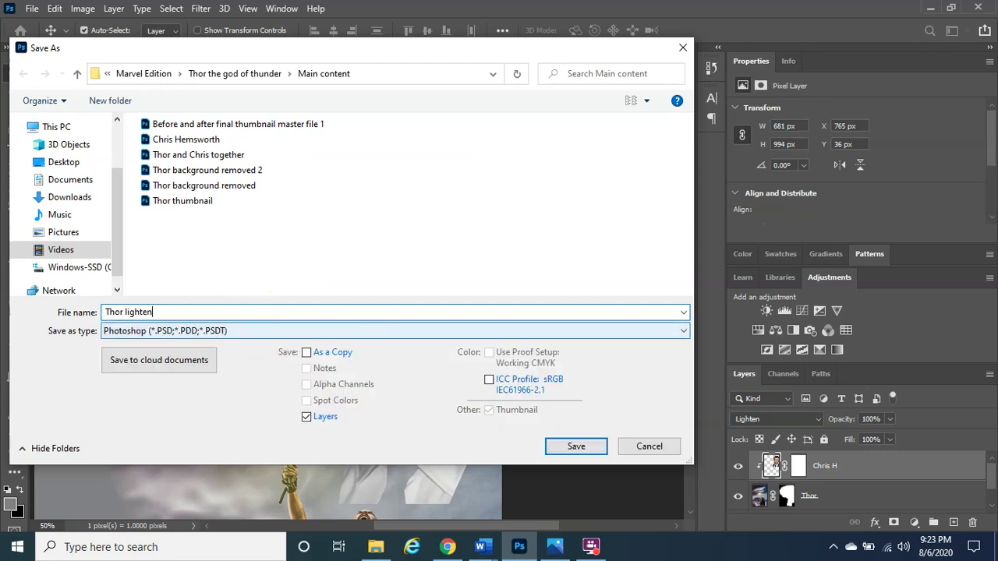
pyautogui.write(' effect')
pyautogui.click(581, 448)
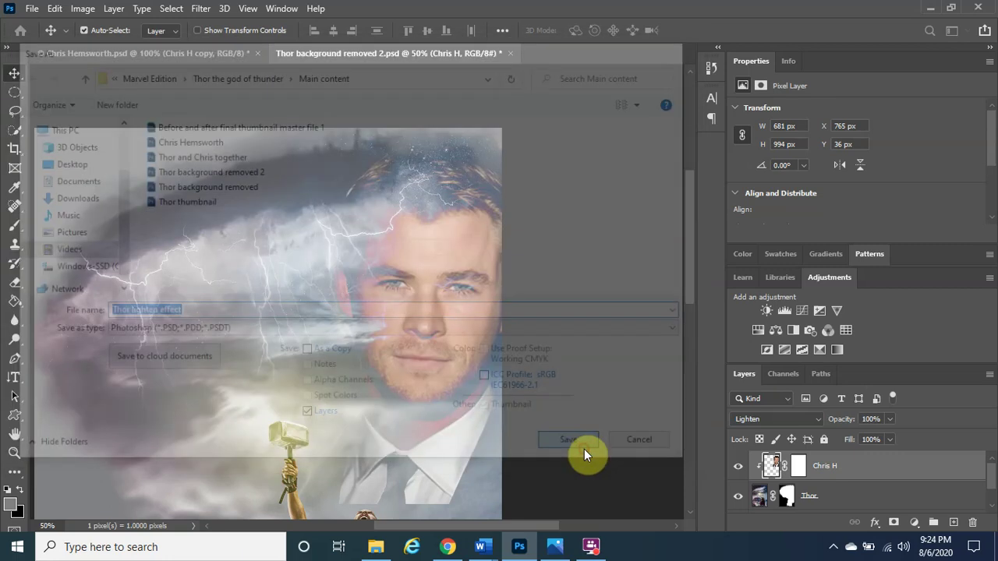
pyautogui.click(659, 144)
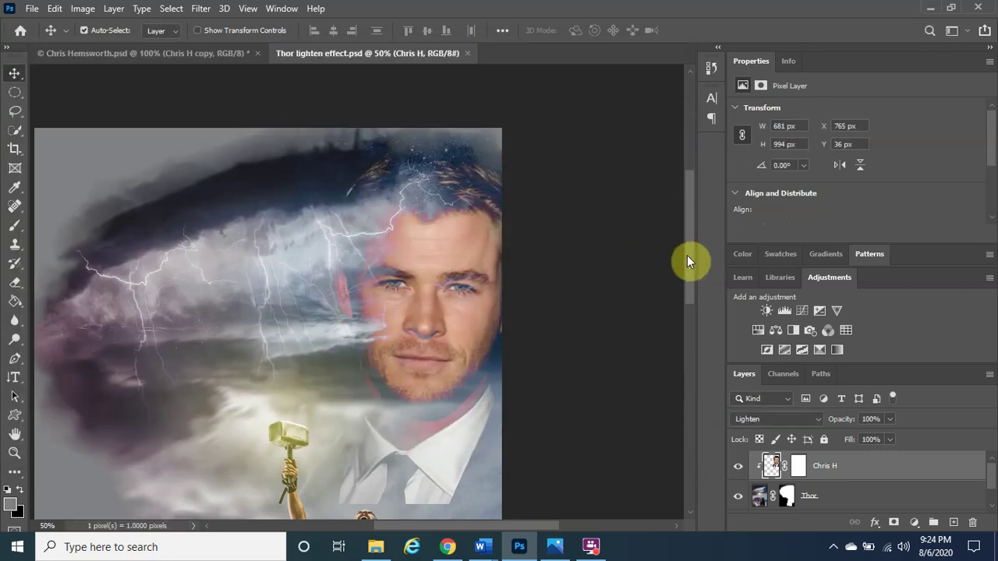
# - Save a JPEG copy named "Thor lighten effect" on the computer with maximum quality 12 and the Progressive format option
pyautogui.moveTo(688, 255); pyautogui.dragTo(692, 286)
pyautogui.scroll(3, 694, 235)
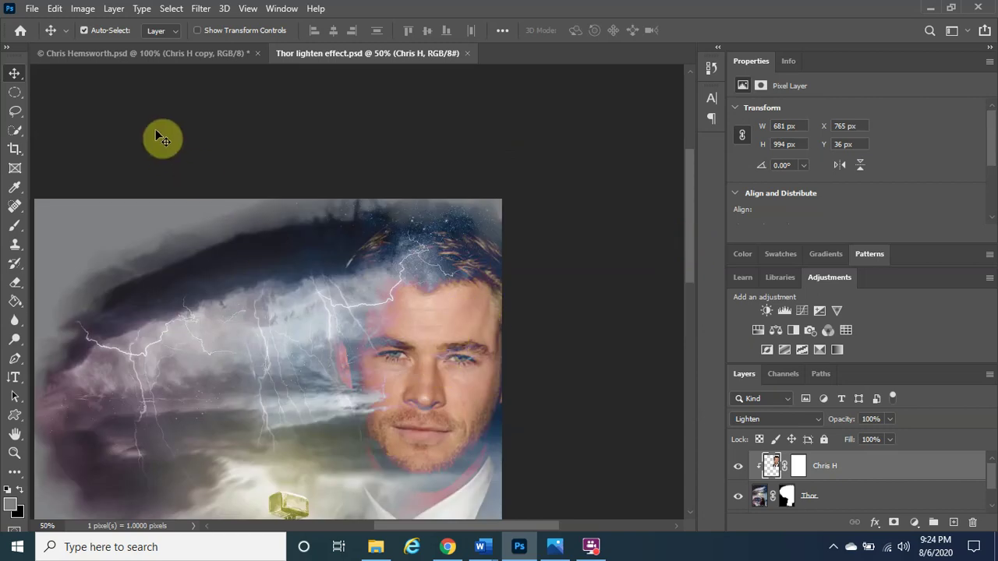
pyautogui.click(31, 8)
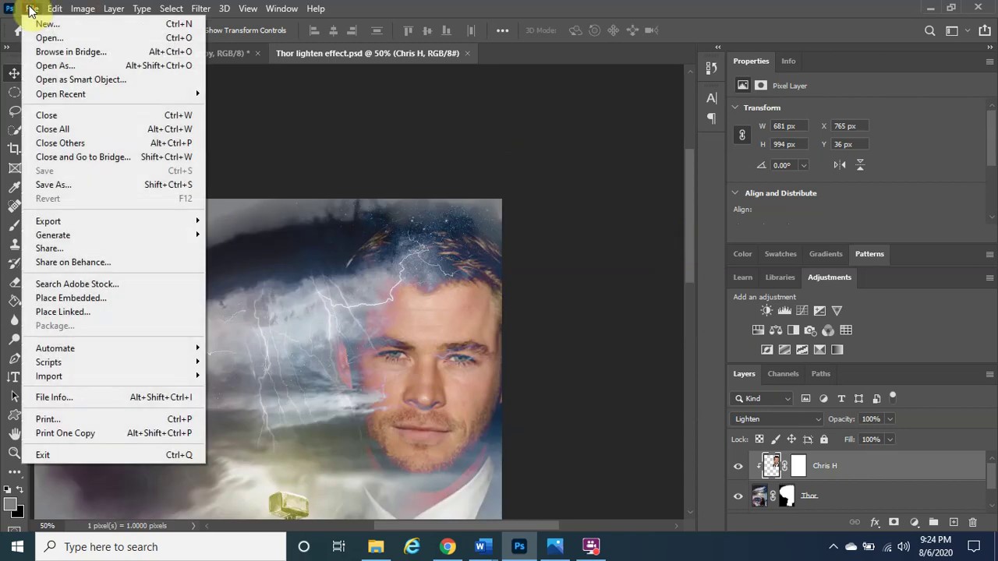
pyautogui.click(70, 183)
pyautogui.click(647, 412)
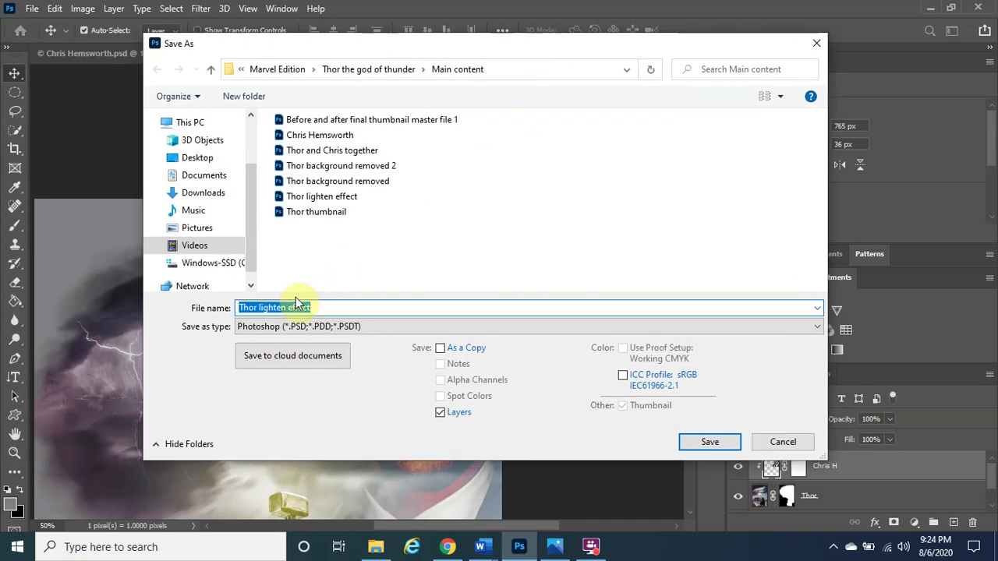
pyautogui.click(297, 327)
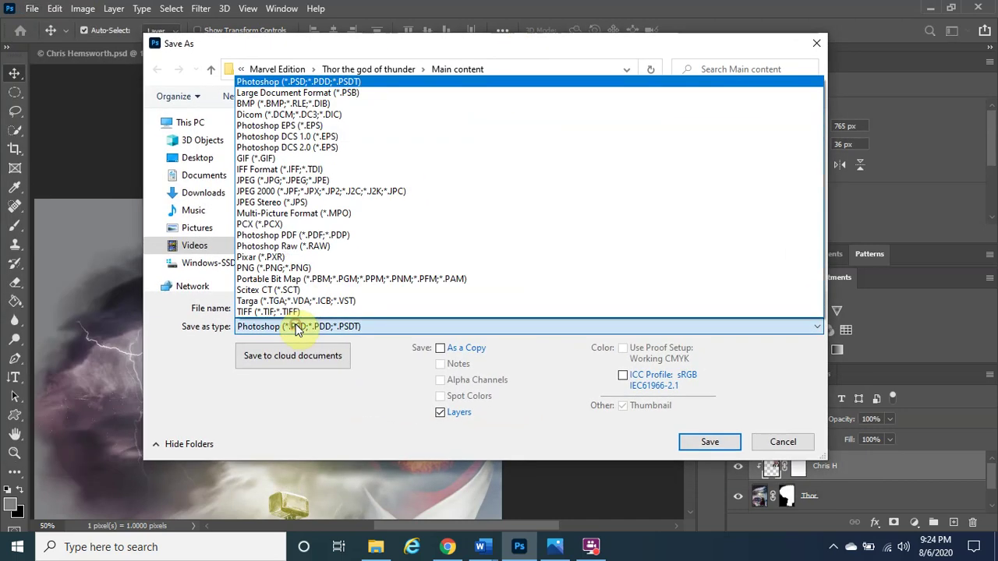
pyautogui.click(312, 180)
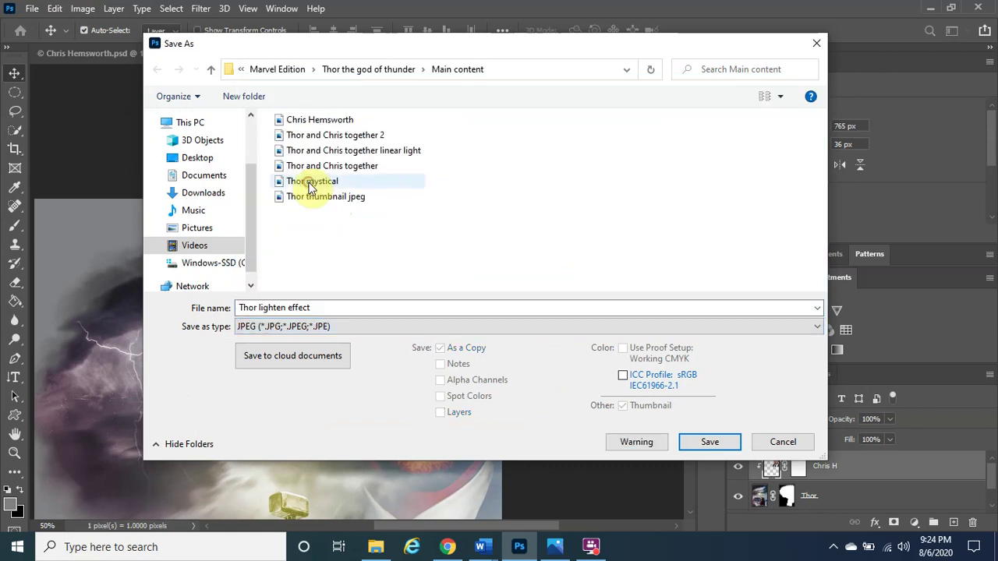
pyautogui.click(358, 310)
pyautogui.doubleClick(357, 310)
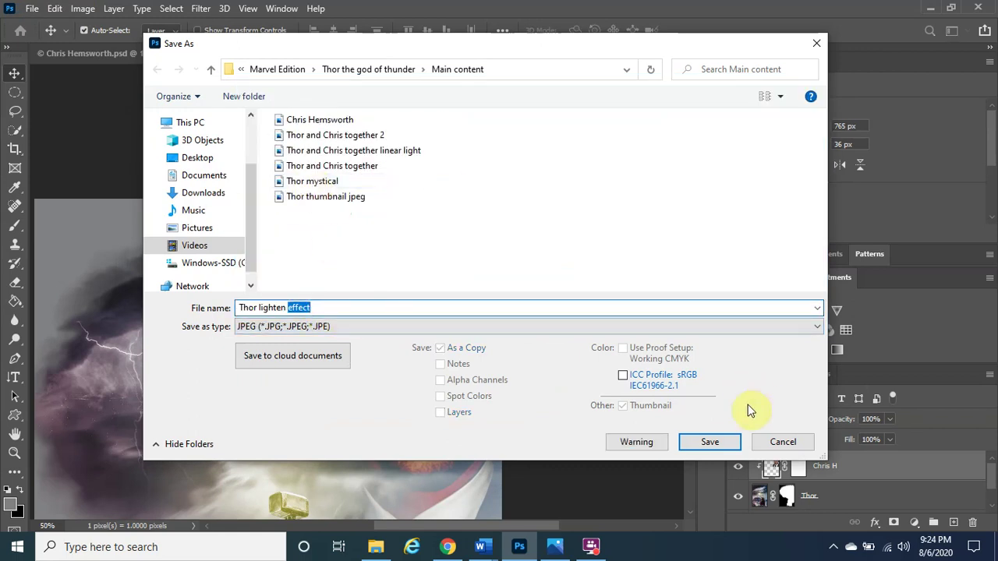
pyautogui.click(712, 443)
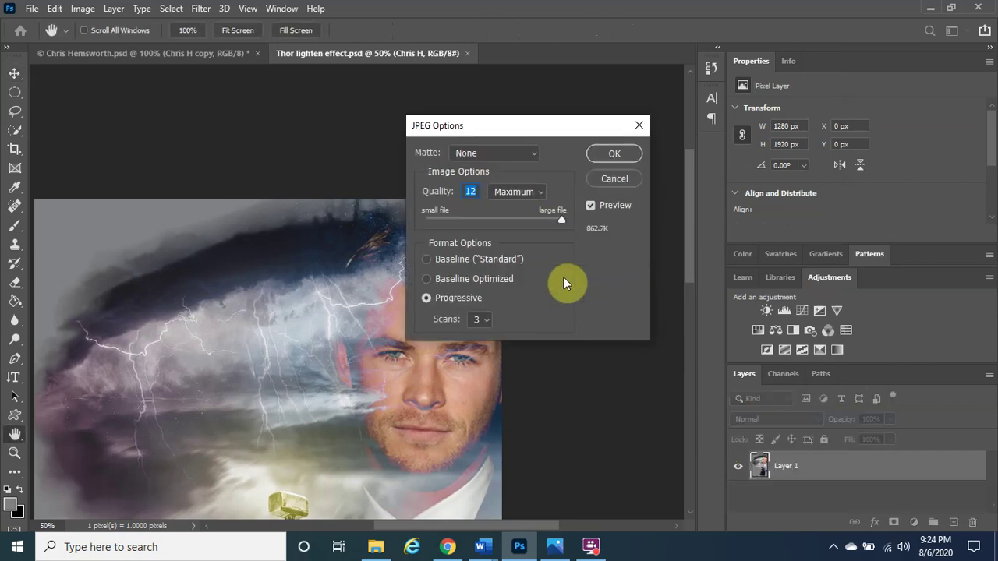
pyautogui.click(632, 154)
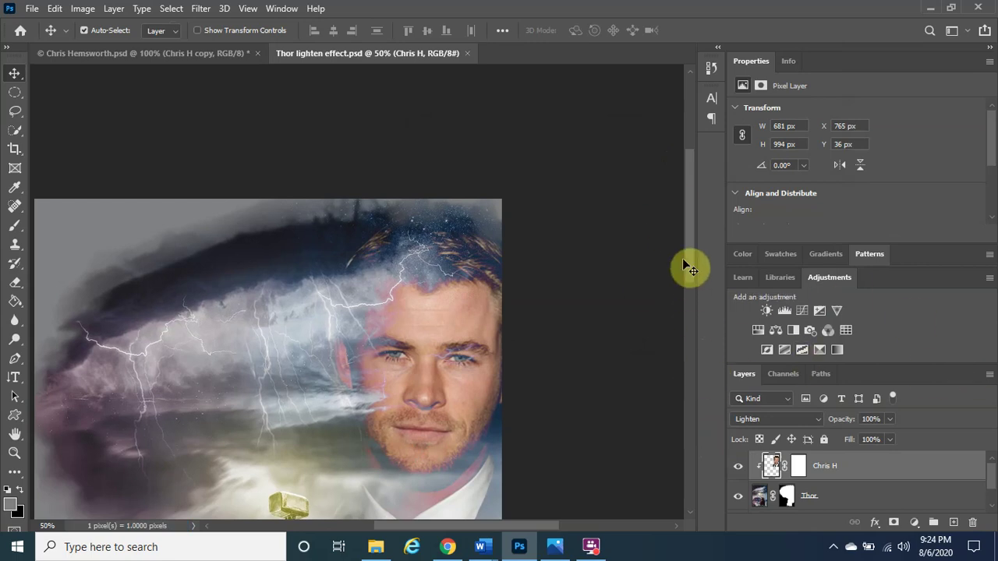
pyautogui.moveTo(689, 263); pyautogui.dragTo(693, 304)
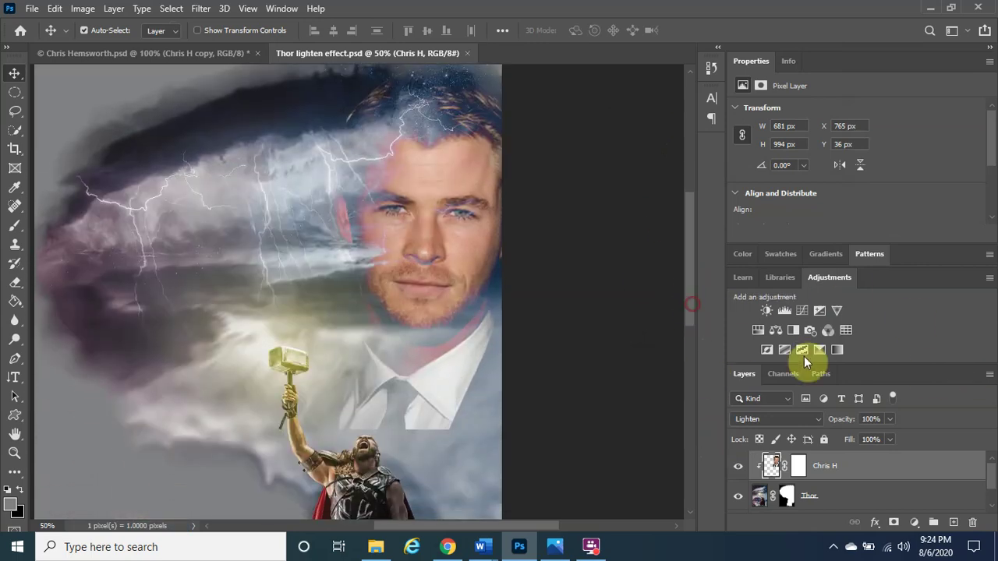
pyautogui.click(815, 421)
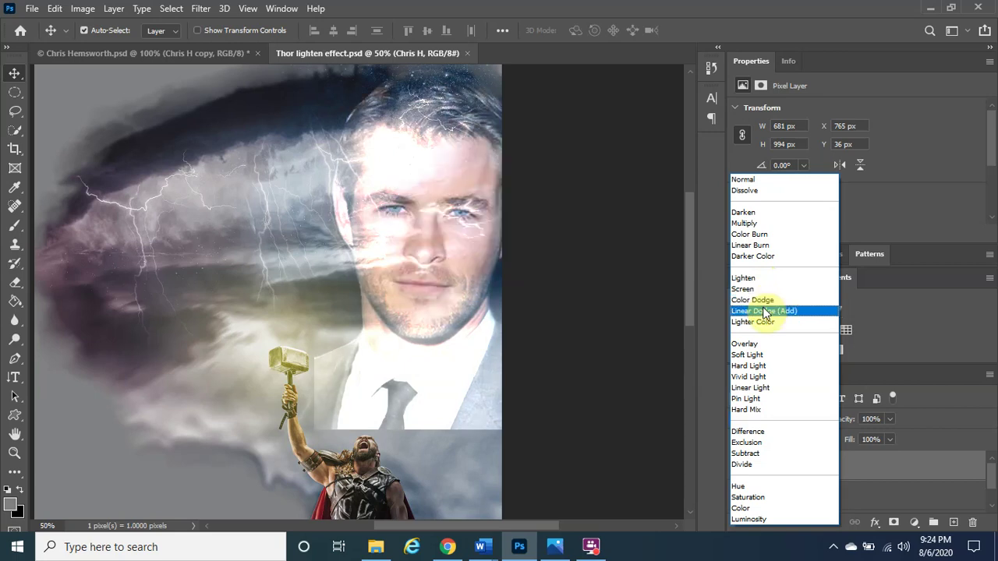
pyautogui.click(772, 379)
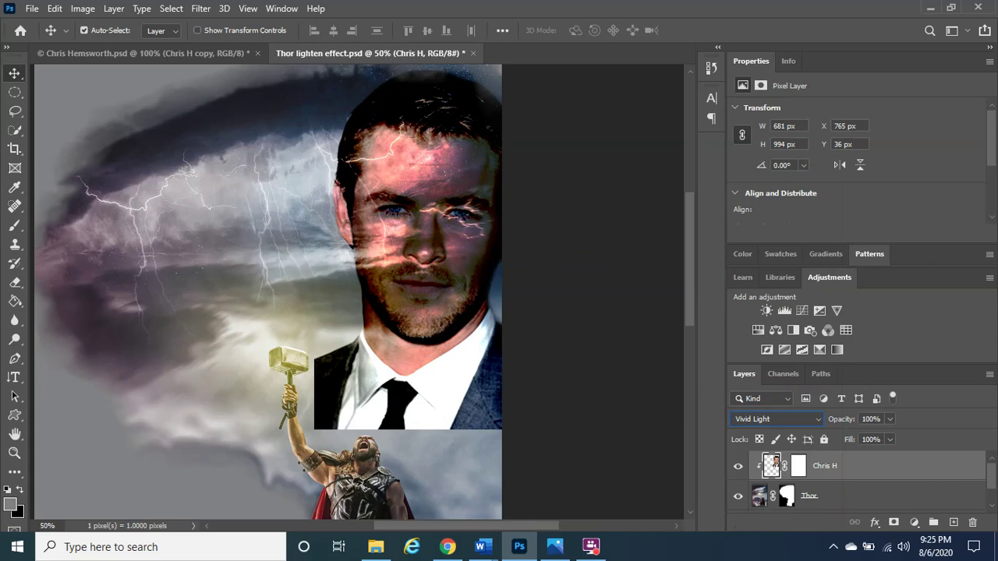
# - Save the document on the computer as a Photoshop file named "Thor vidvid light effect" in the Main content folder
pyautogui.click(32, 8)
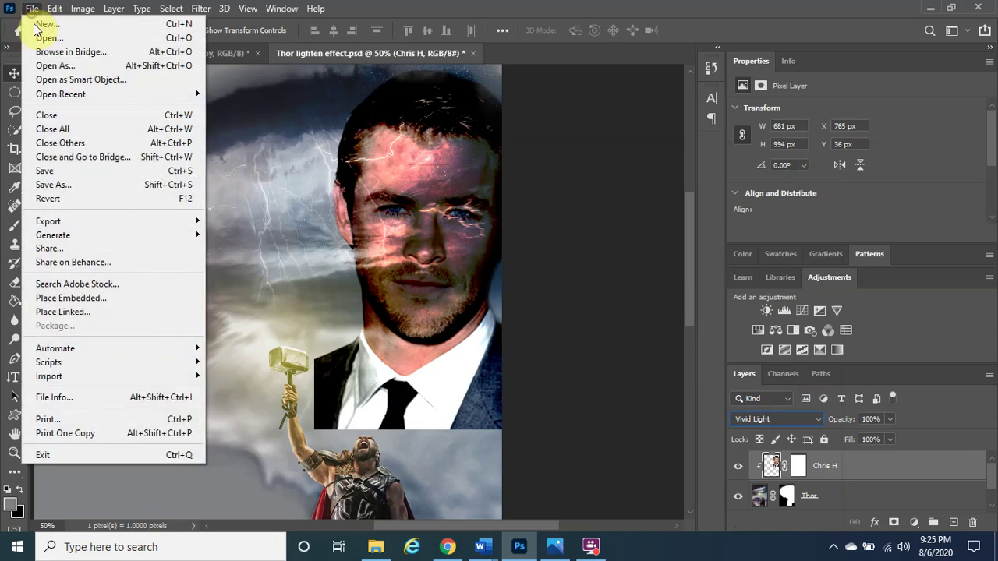
pyautogui.click(79, 185)
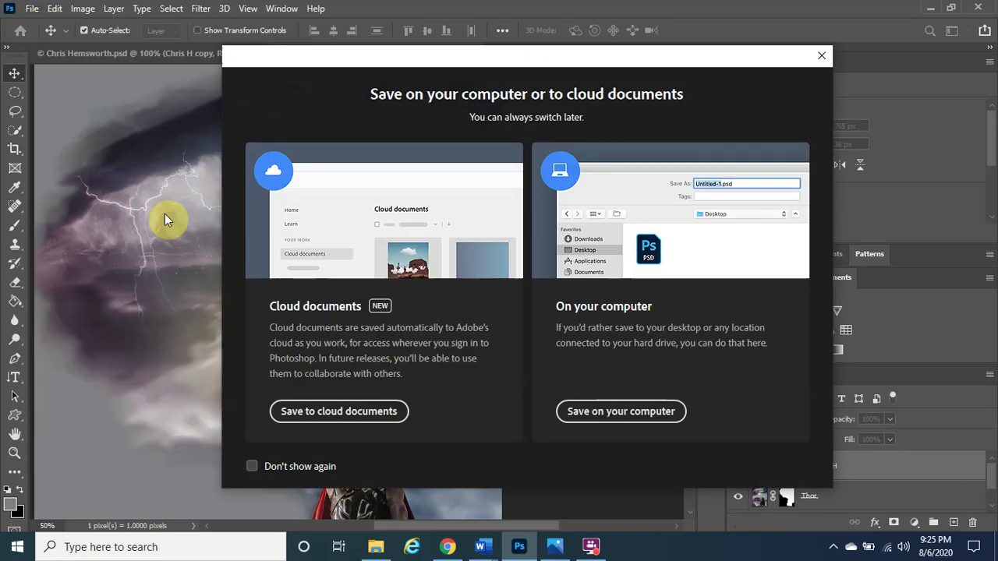
pyautogui.click(566, 411)
pyautogui.moveTo(607, 43); pyautogui.dragTo(534, 55)
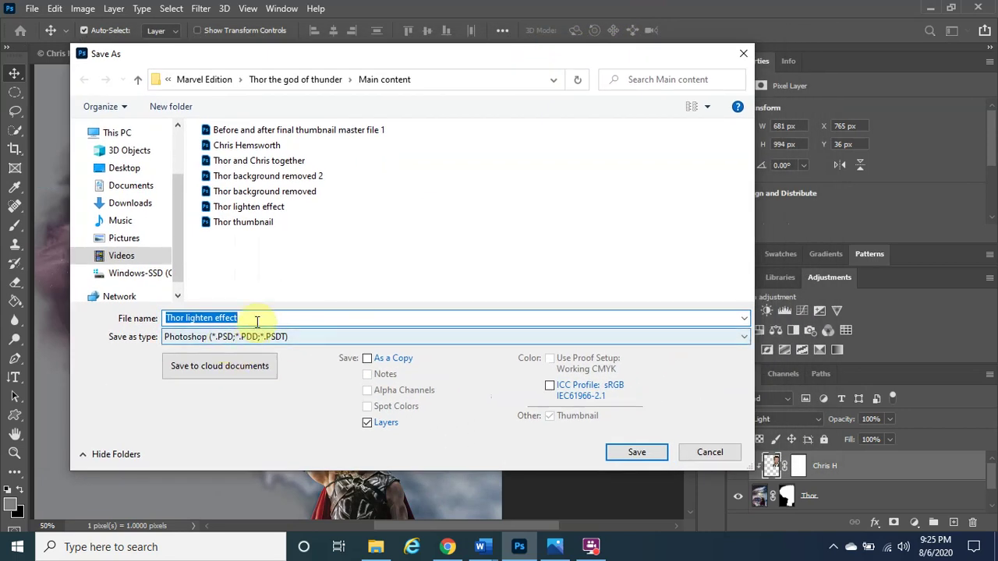
pyautogui.click(258, 318)
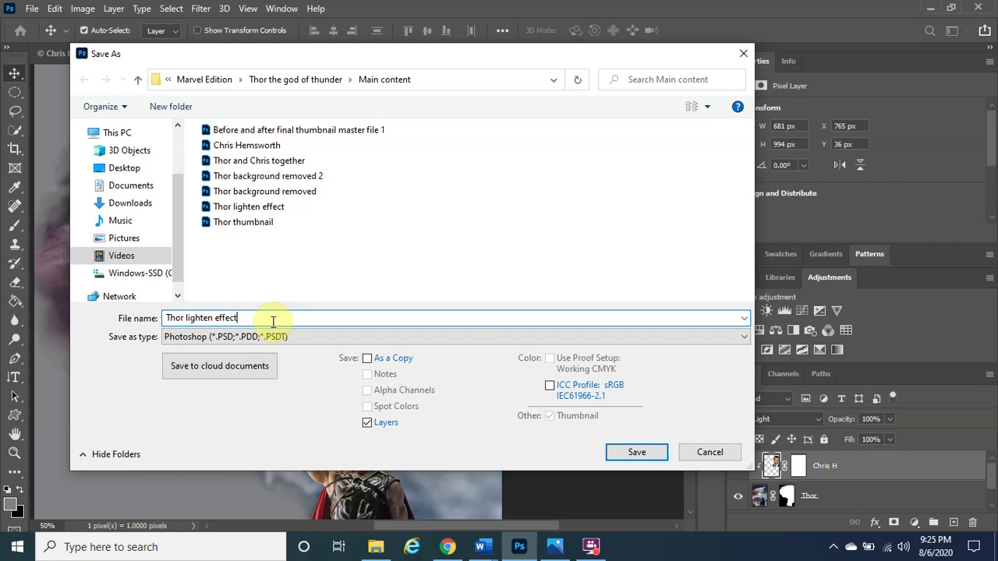
pyautogui.moveTo(473, 58); pyautogui.dragTo(447, 59)
pyautogui.click(237, 321)
pyautogui.press('Left')
pyautogui.press('Left')
pyautogui.press('Left')
pyautogui.press('Left')
pyautogui.press('BackSpace')
pyautogui.press('BackSpace')
pyautogui.press('BackSpace')
pyautogui.press('BackSpace')
pyautogui.press('BackSpace')
pyautogui.press('BackSpace')
pyautogui.press('BackSpace')
pyautogui.press('BackSpace')
pyautogui.write('vidvid light')
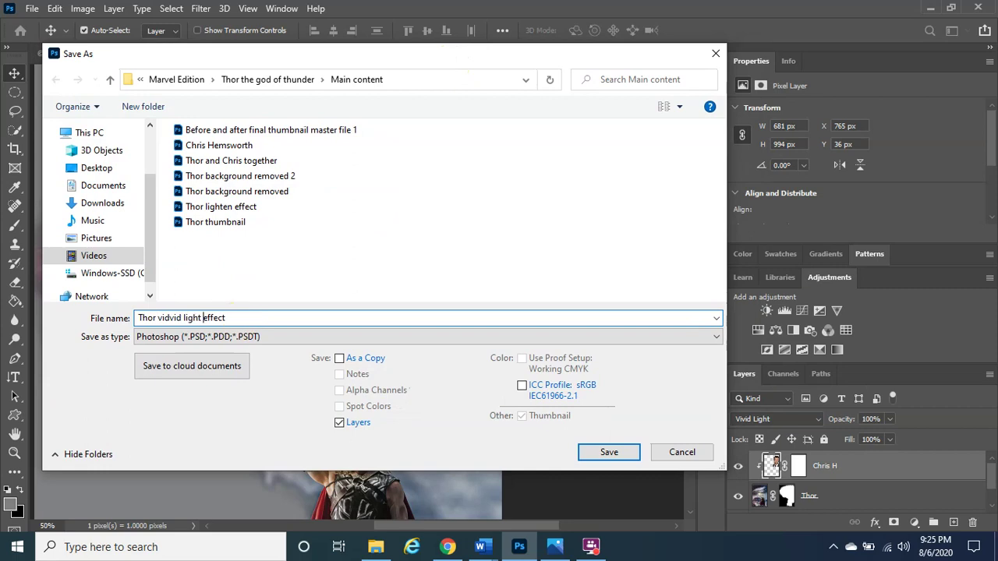
pyautogui.click(602, 455)
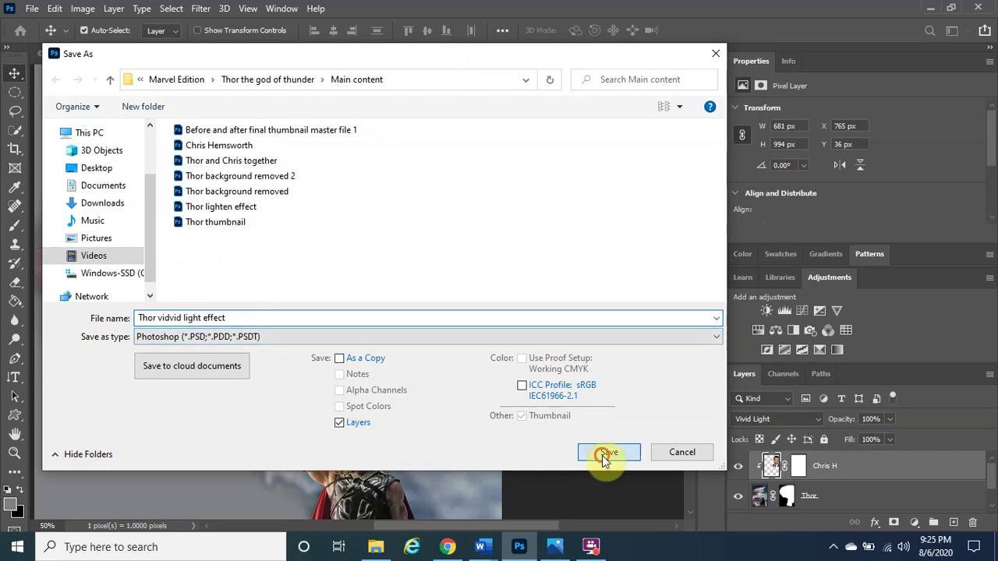
pyautogui.click(664, 147)
# - Save a JPEG copy named "Thor vidvid light effect" on the computer with maximum quality 12 and the Progressive format option
pyautogui.click(31, 8)
pyautogui.click(78, 184)
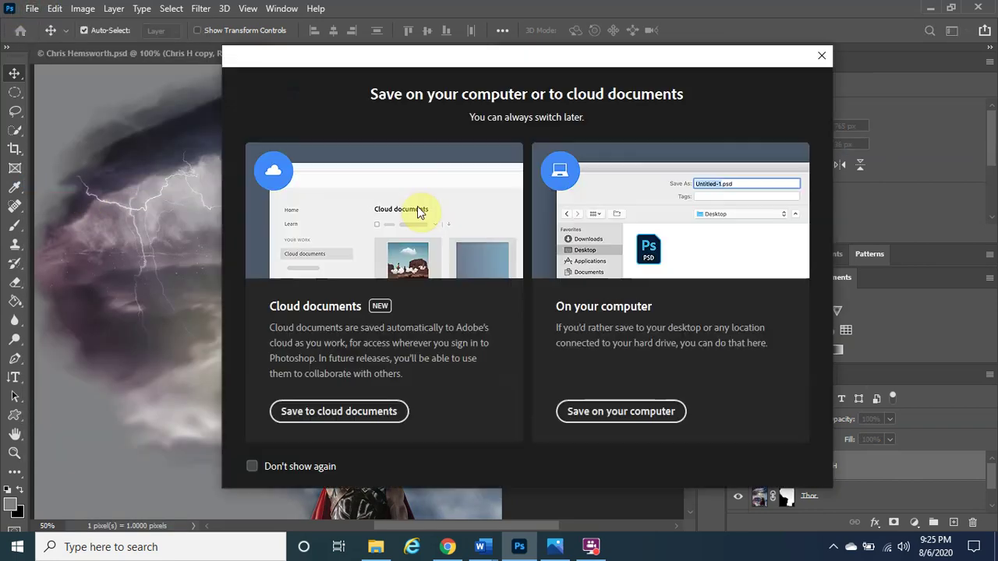
pyautogui.click(597, 411)
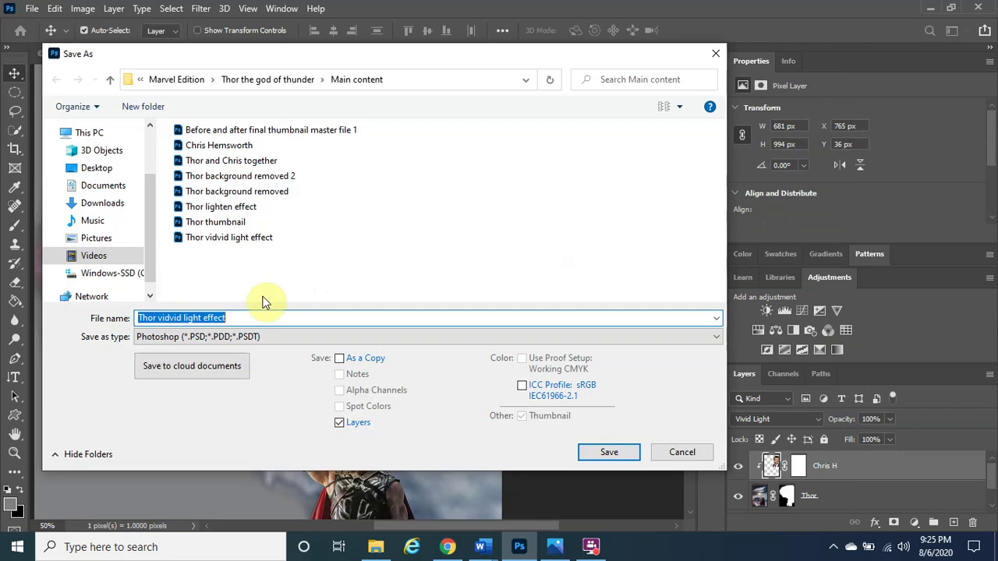
pyautogui.click(252, 337)
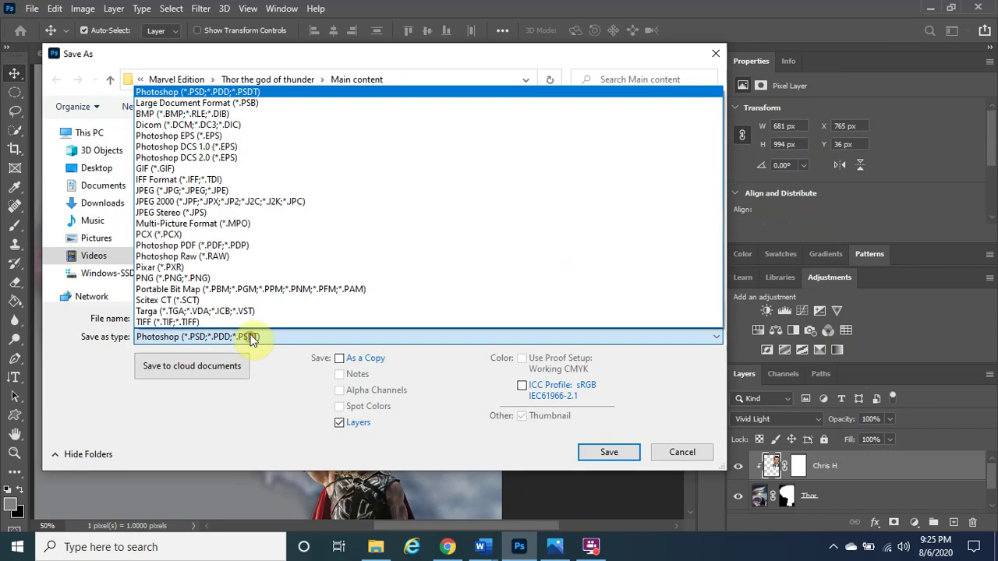
pyautogui.click(220, 191)
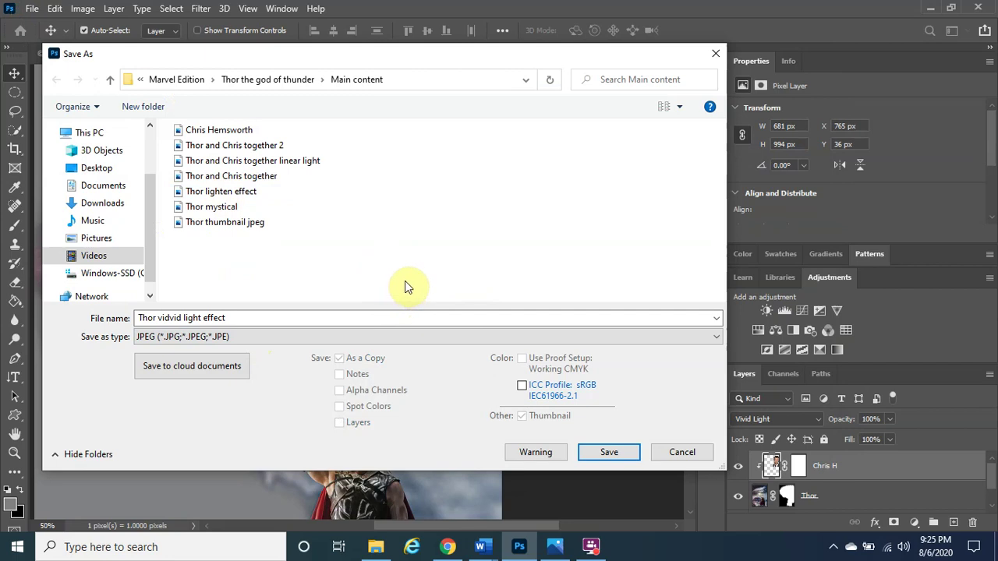
pyautogui.click(604, 459)
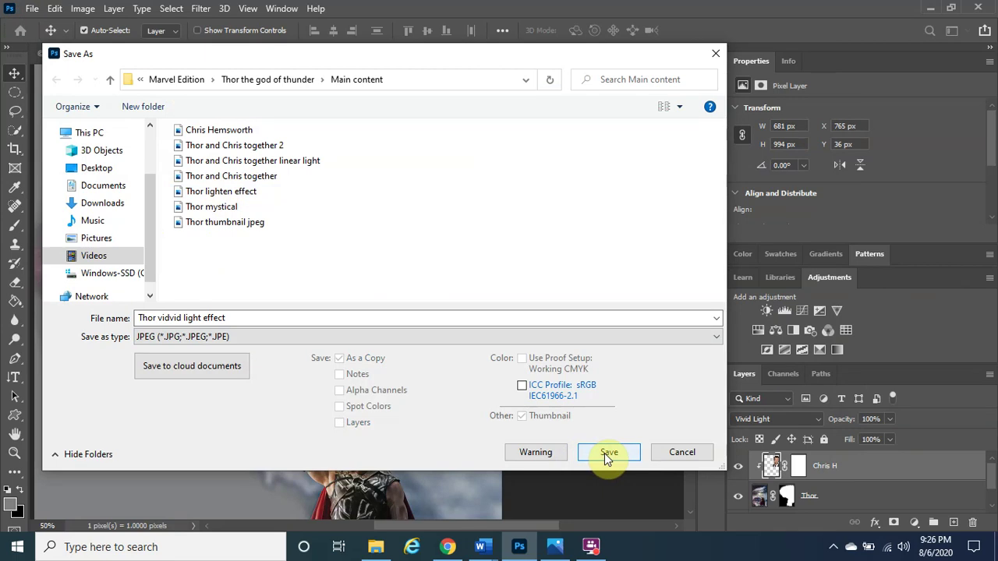
pyautogui.click(604, 454)
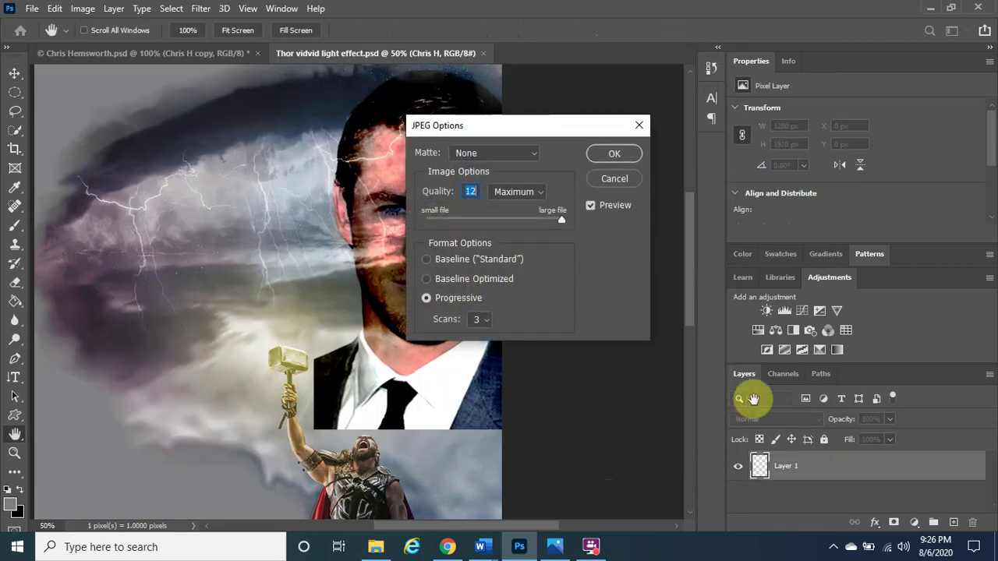
pyautogui.click(609, 159)
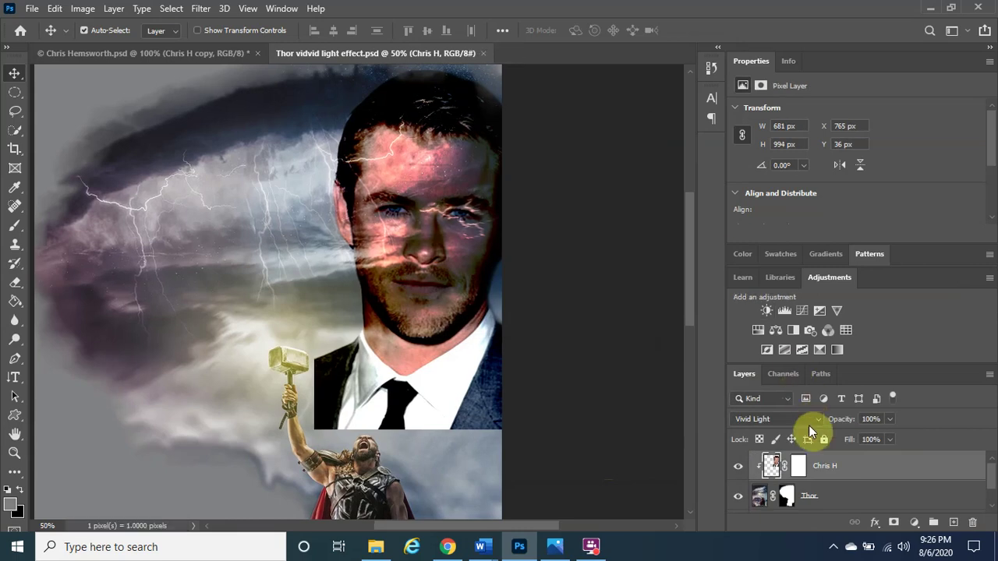
# - Set the Thor layer's blend mode to Hard Light after trying Overlay
pyautogui.click(819, 418)
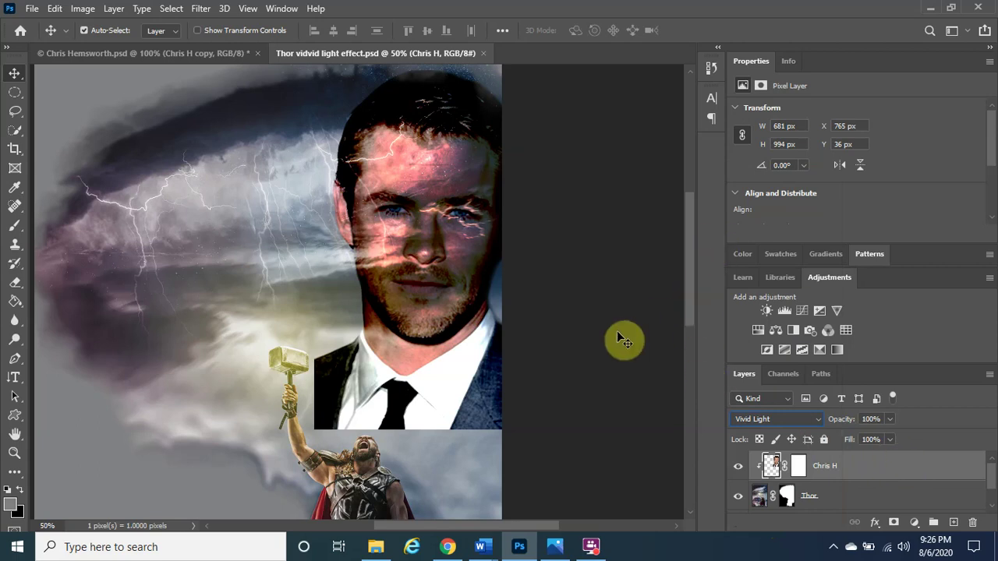
pyautogui.hotkey('ctrl', '-')
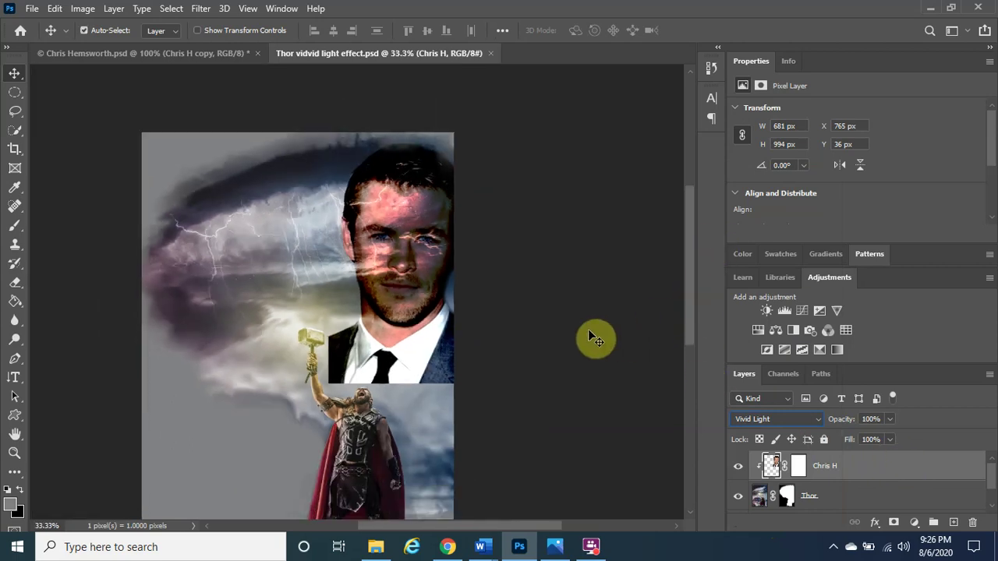
pyautogui.scroll(-2, 692, 324)
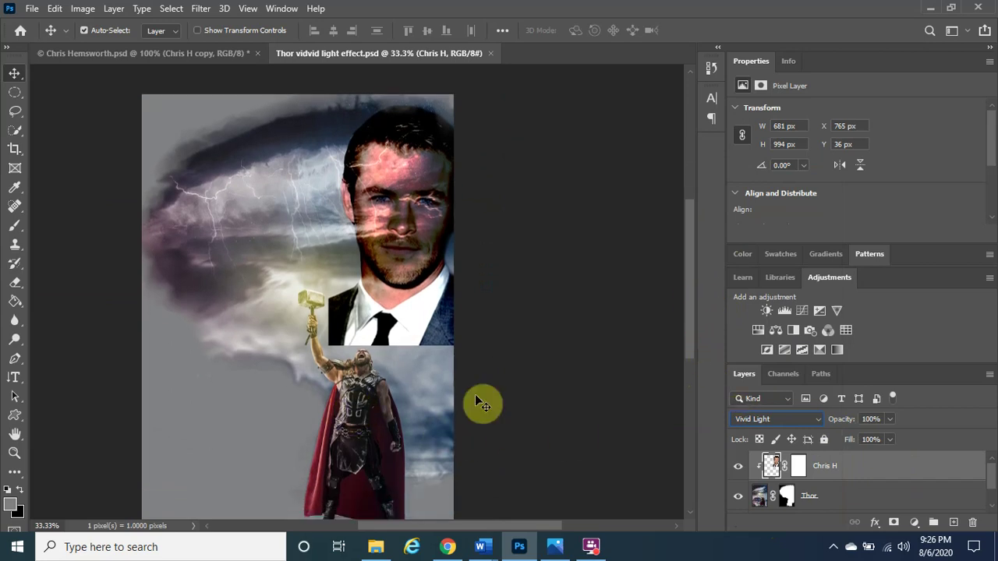
pyautogui.scroll(-1, 992, 470)
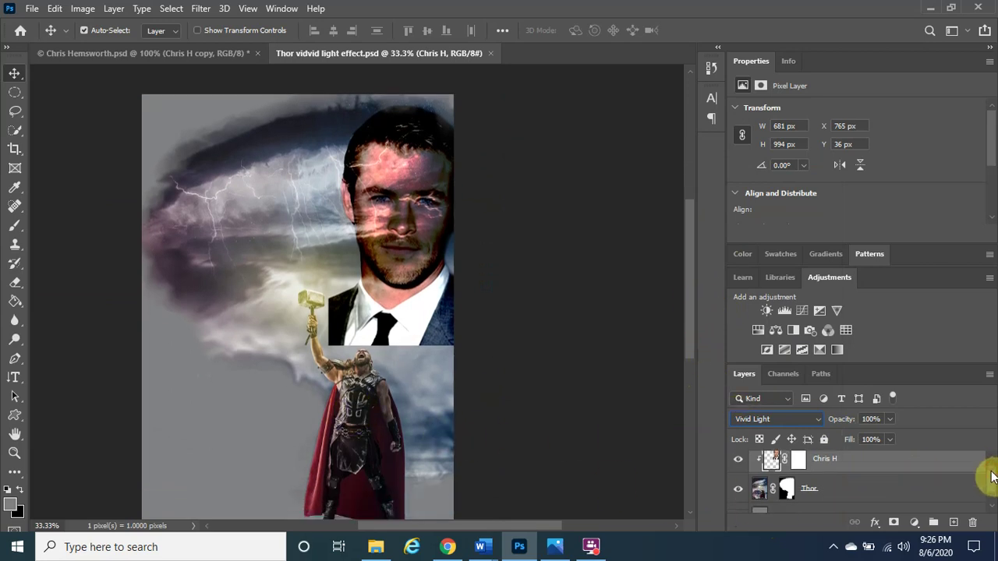
pyautogui.scroll(1, 991, 473)
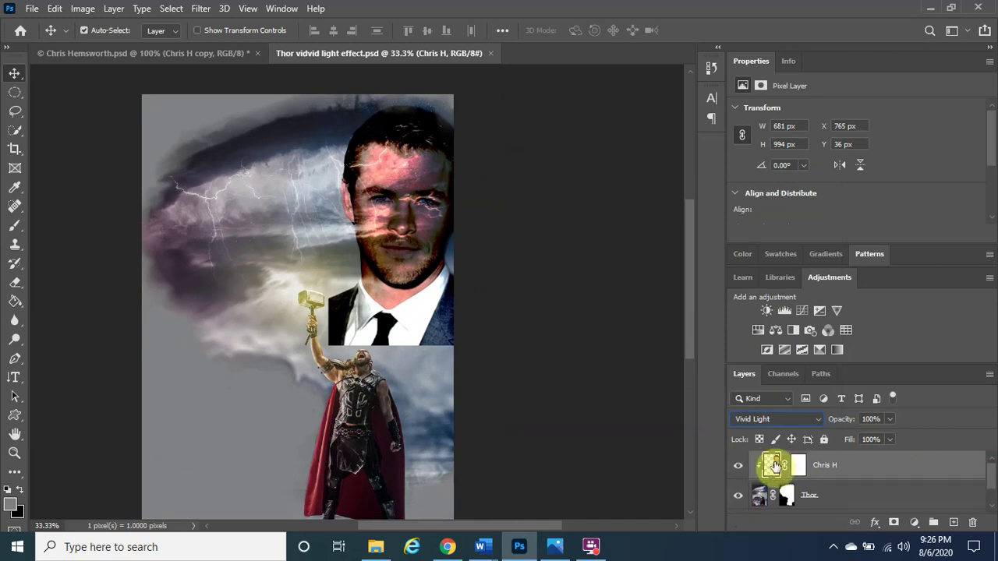
pyautogui.click(762, 497)
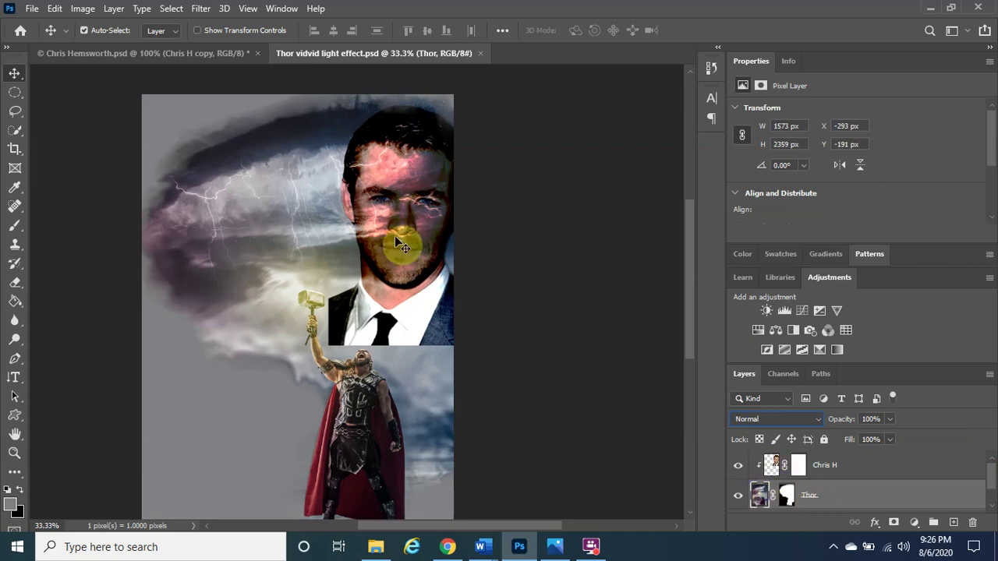
pyautogui.click(815, 421)
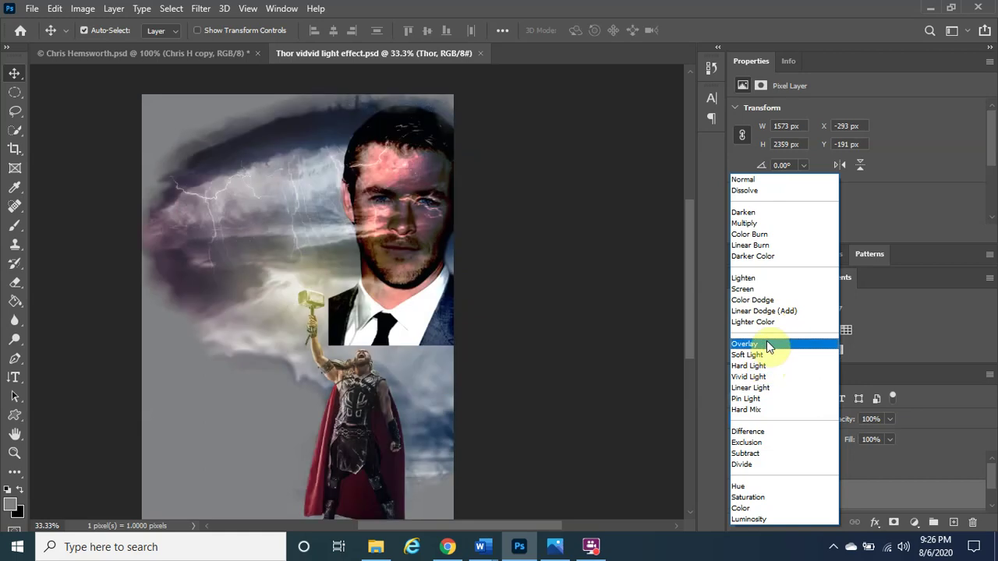
pyautogui.click(767, 344)
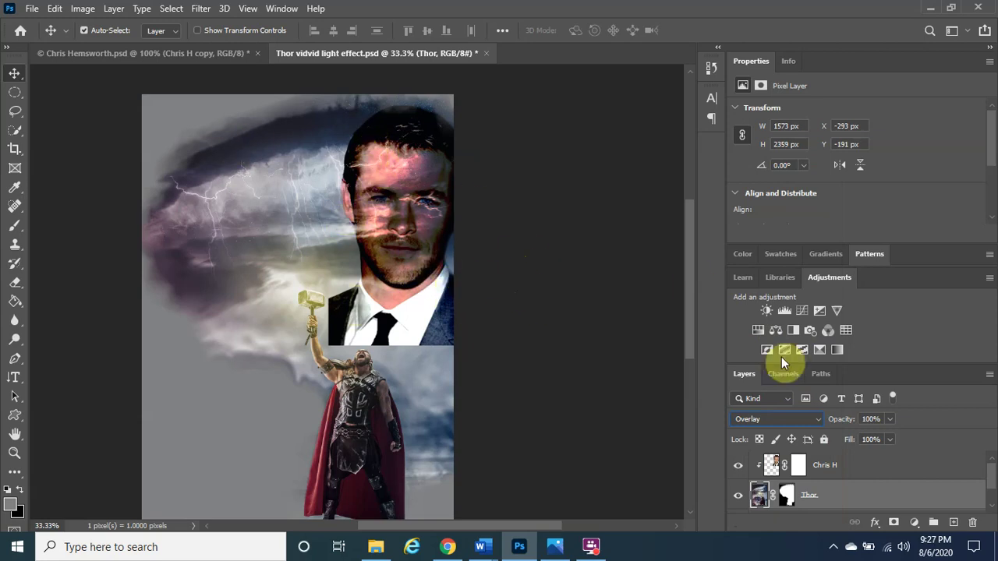
pyautogui.click(803, 423)
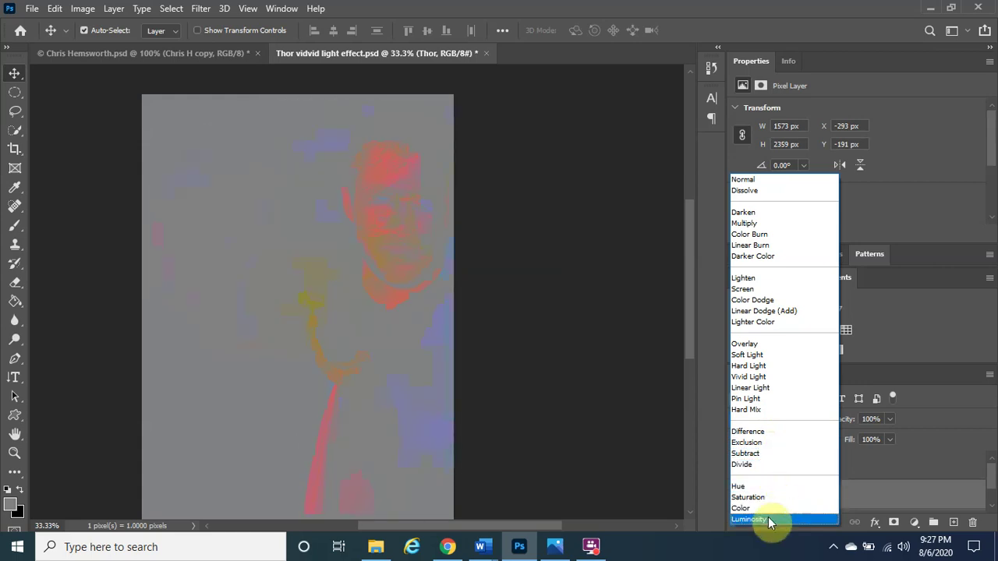
pyautogui.click(750, 366)
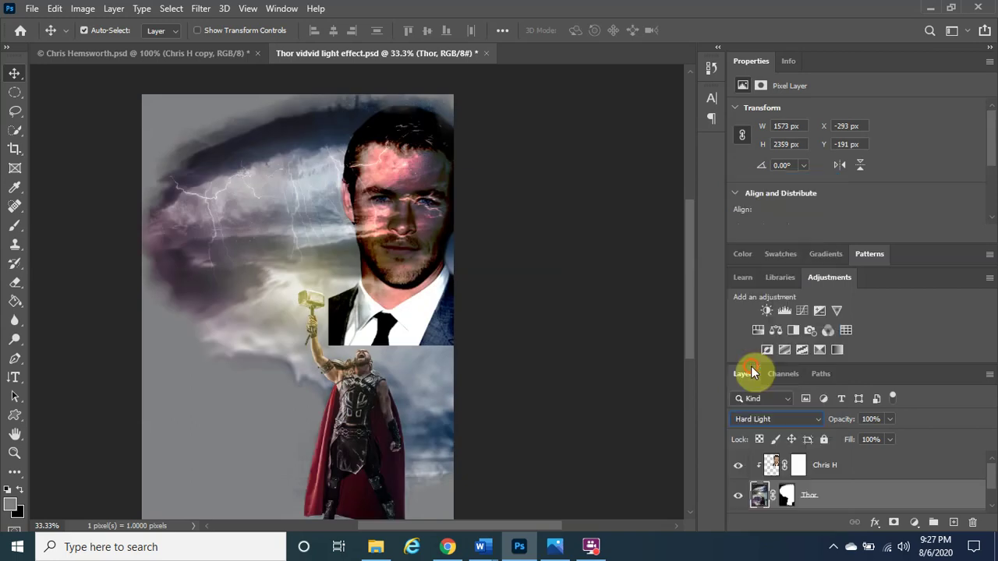
# - Save the document on the computer as a Photoshop file named "Thor hard light effect" in the Main content folder
pyautogui.click(32, 9)
pyautogui.click(55, 186)
pyautogui.click(612, 411)
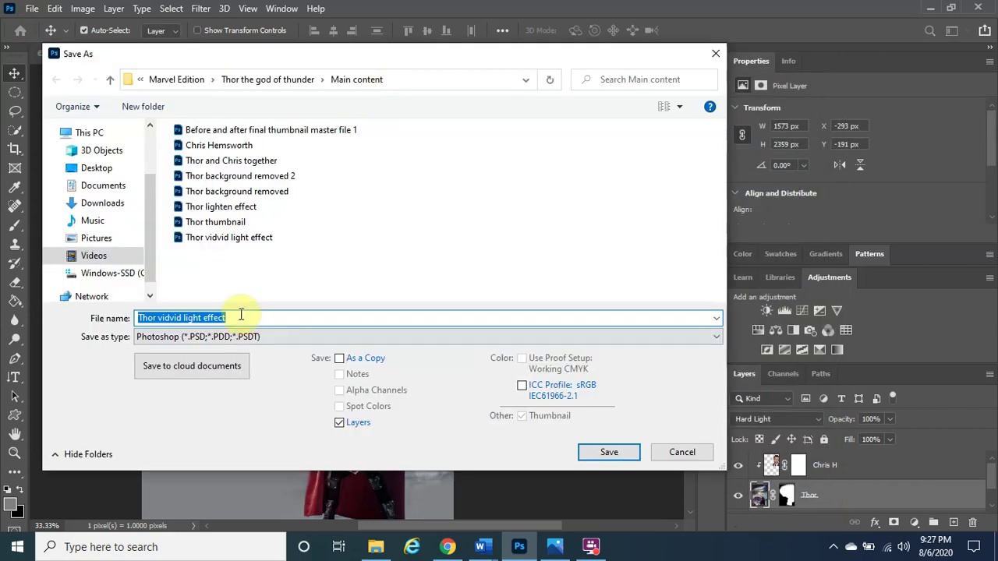
pyautogui.click(198, 318)
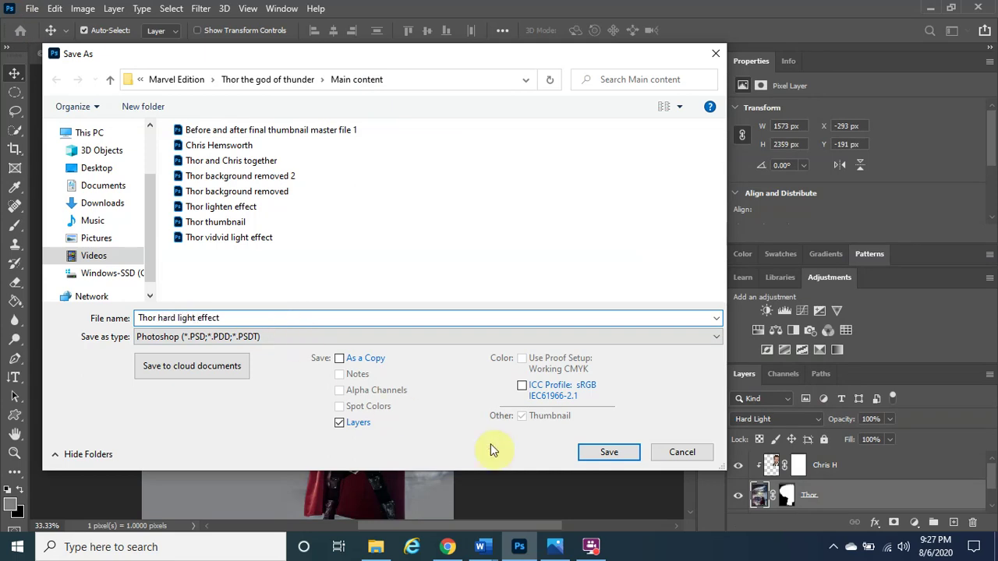
pyautogui.click(593, 457)
pyautogui.click(641, 143)
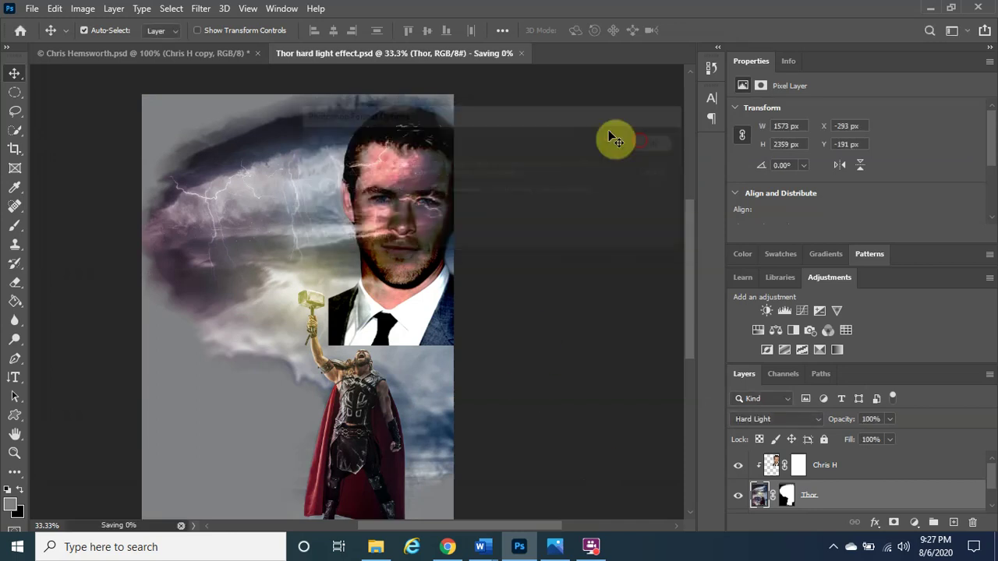
# - Save a JPEG copy named "Thor hard light effect" on the computer in the Main content folder
pyautogui.click(33, 11)
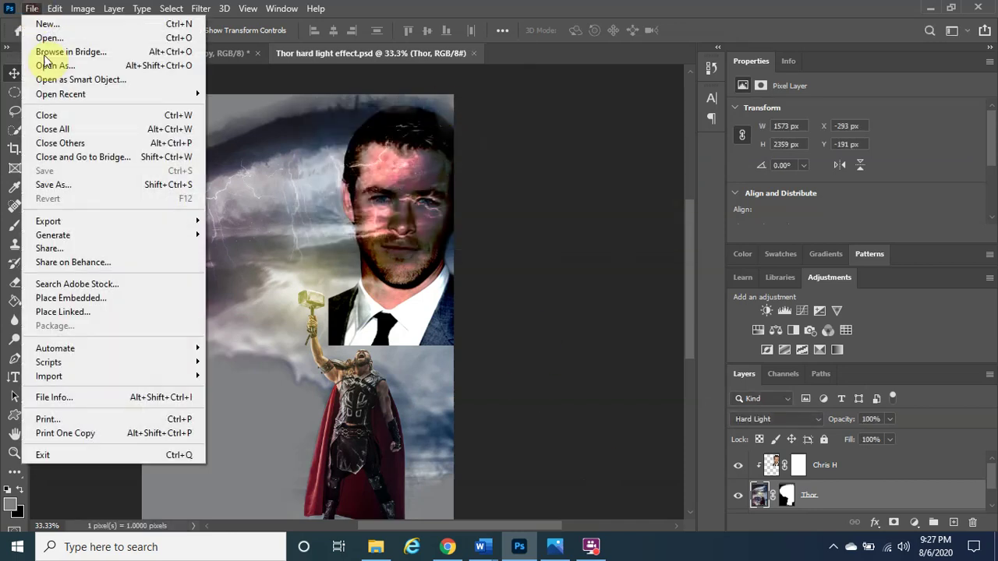
pyautogui.click(79, 187)
pyautogui.click(621, 414)
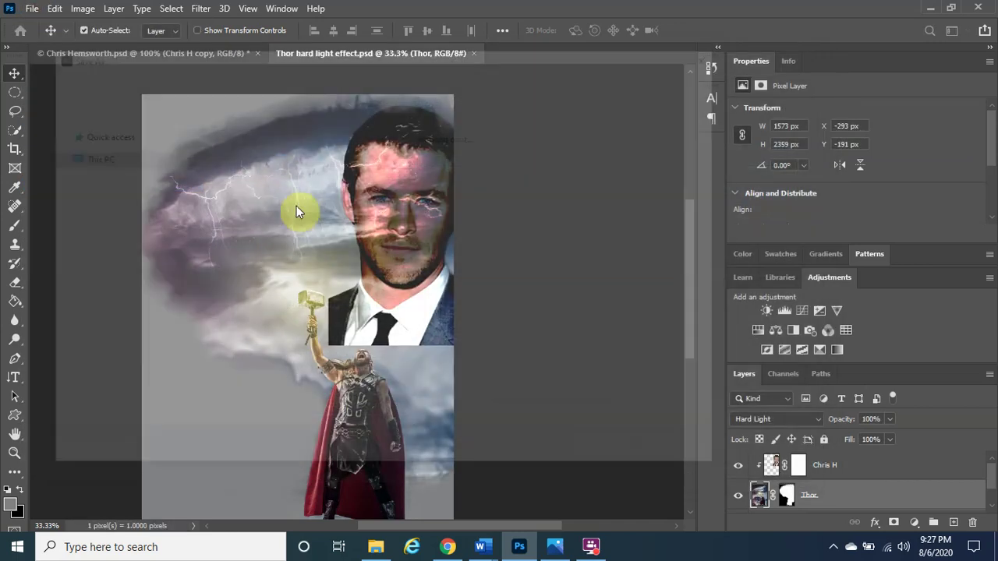
pyautogui.click(181, 336)
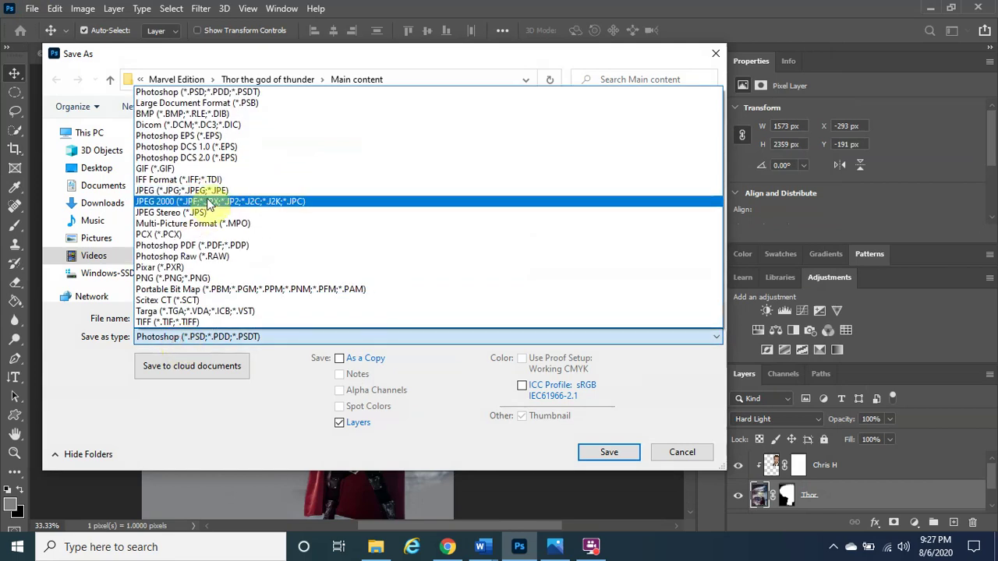
pyautogui.click(212, 198)
pyautogui.click(609, 453)
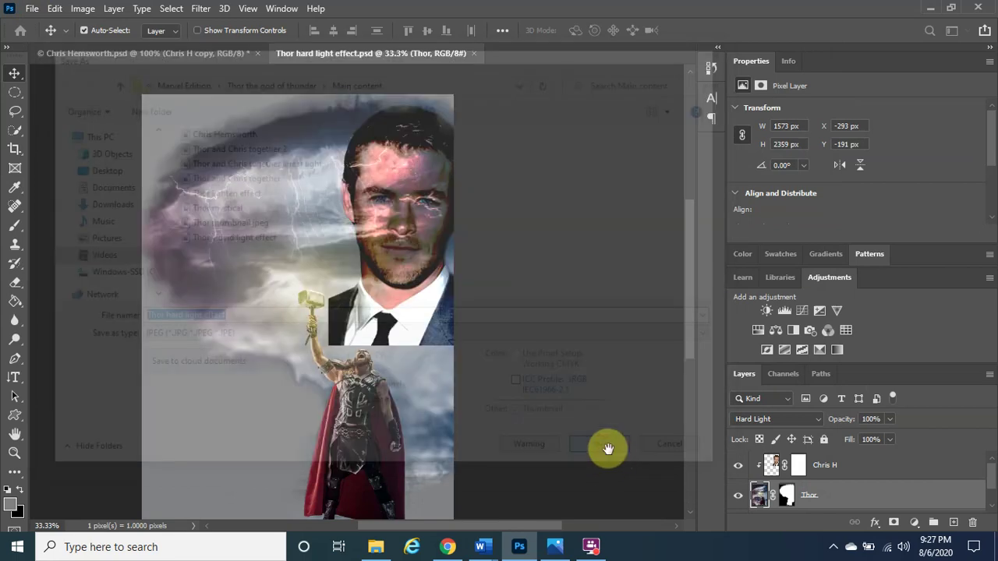
pyautogui.click(607, 154)
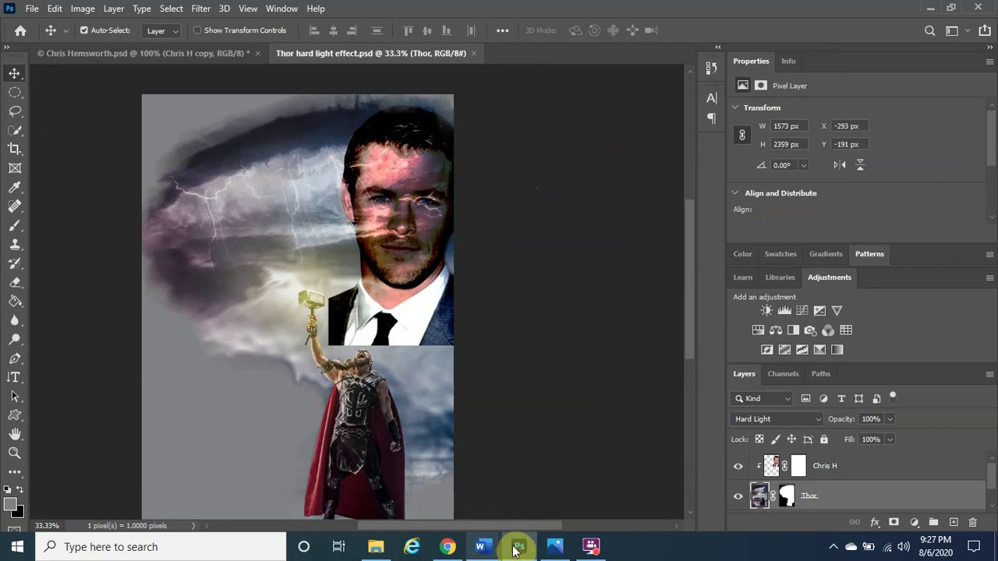
# - Switch to File Explorer and open Videos > Need to upload to Youtube > Marvel Edition > Thor the god of thunder > Main content
pyautogui.click(377, 546)
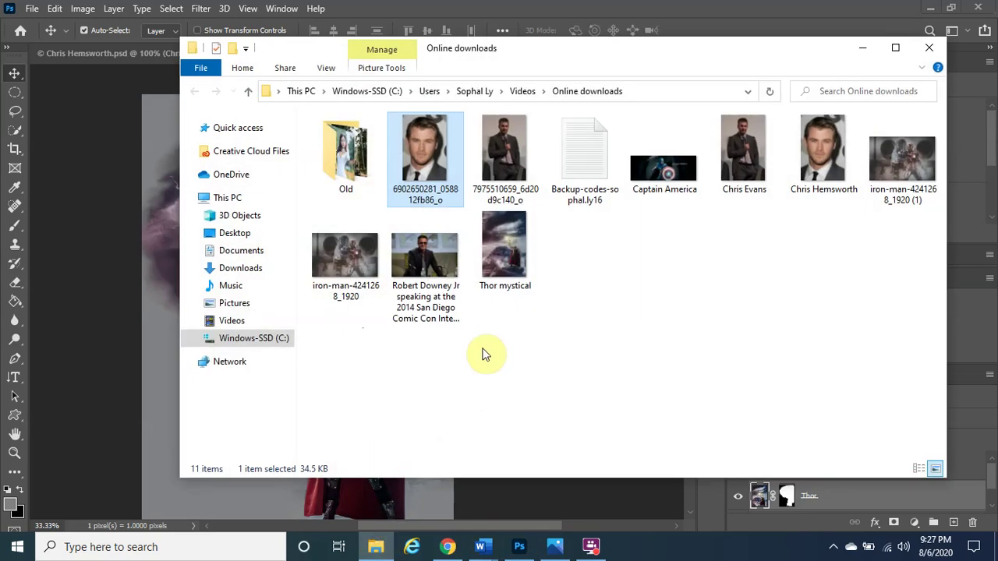
pyautogui.click(619, 296)
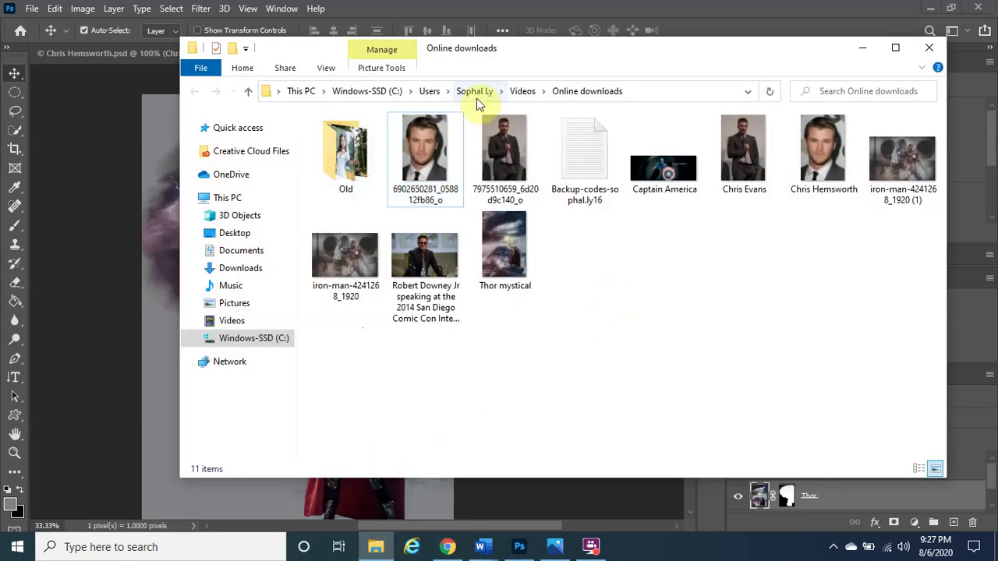
pyautogui.click(524, 91)
pyautogui.doubleClick(412, 162)
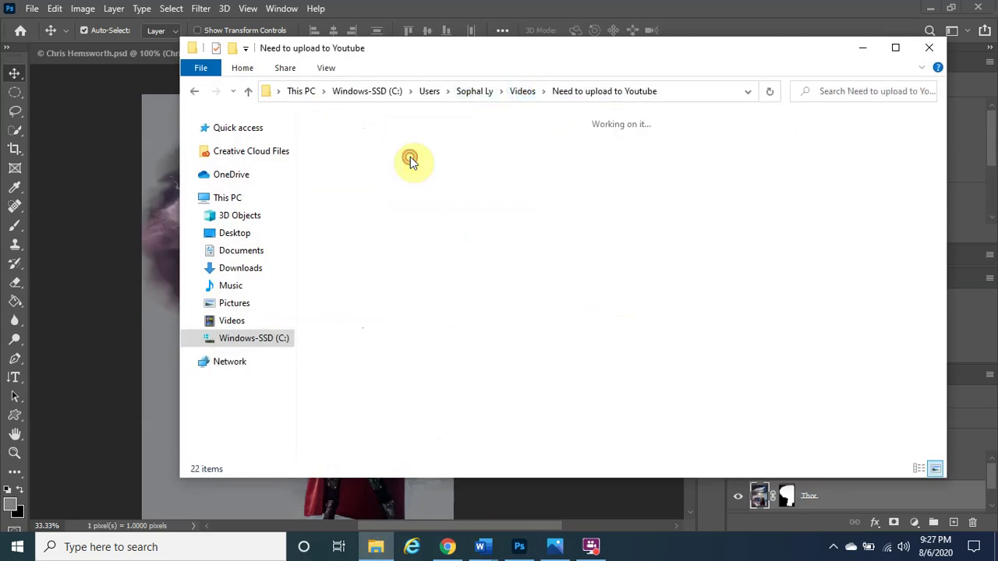
pyautogui.doubleClick(419, 157)
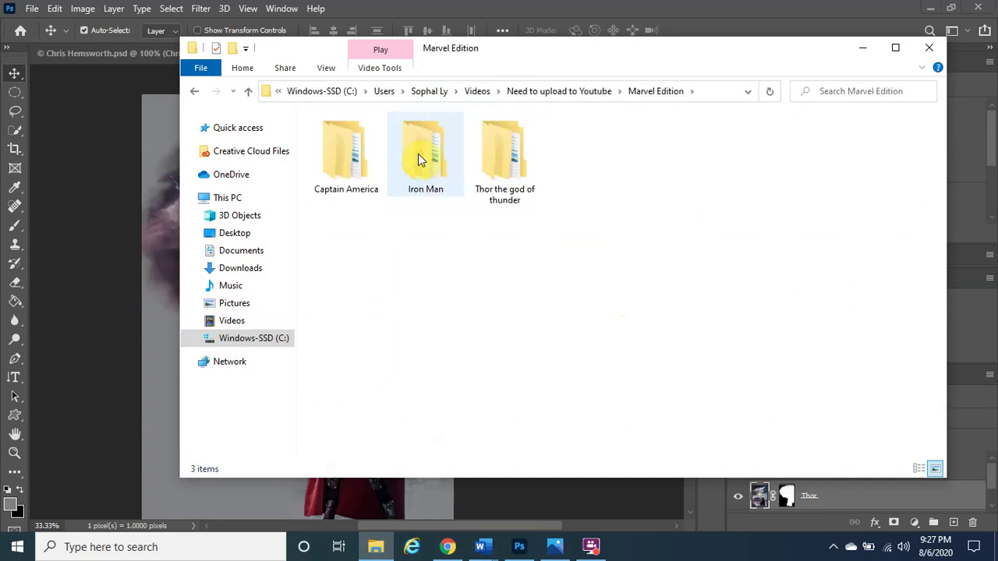
pyautogui.doubleClick(506, 163)
pyautogui.click(349, 170)
pyautogui.doubleClick(349, 170)
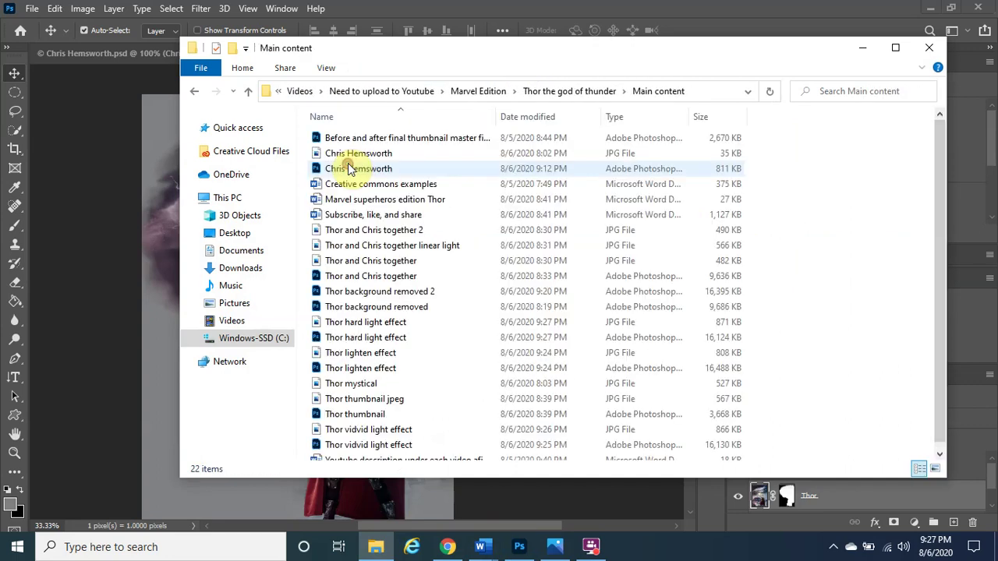
# - Open the JPG "Thor vidvid light effect" in Photos and enlarge it to examine the lightning and face blend
pyautogui.scroll(-1, 815, 348)
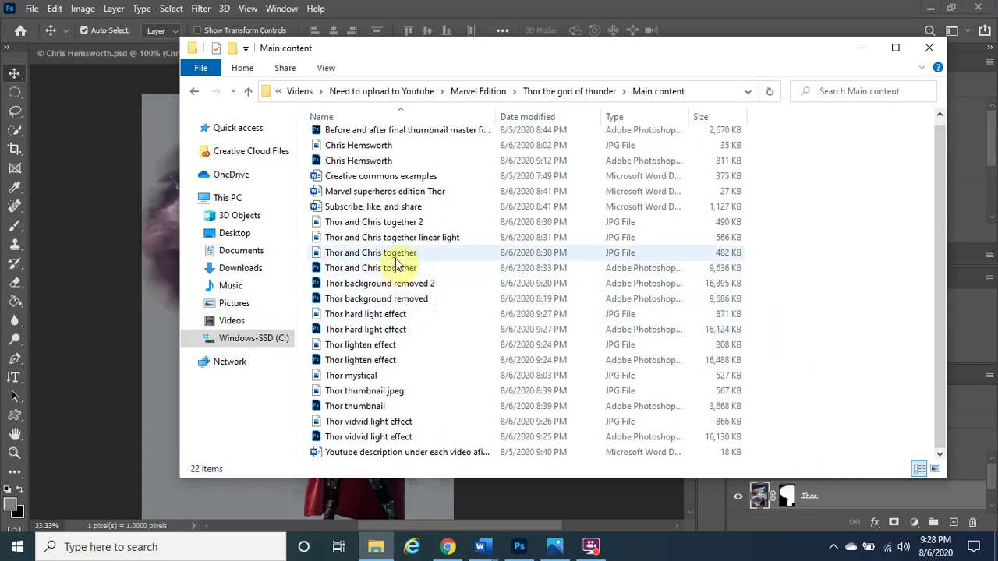
pyautogui.click(434, 421)
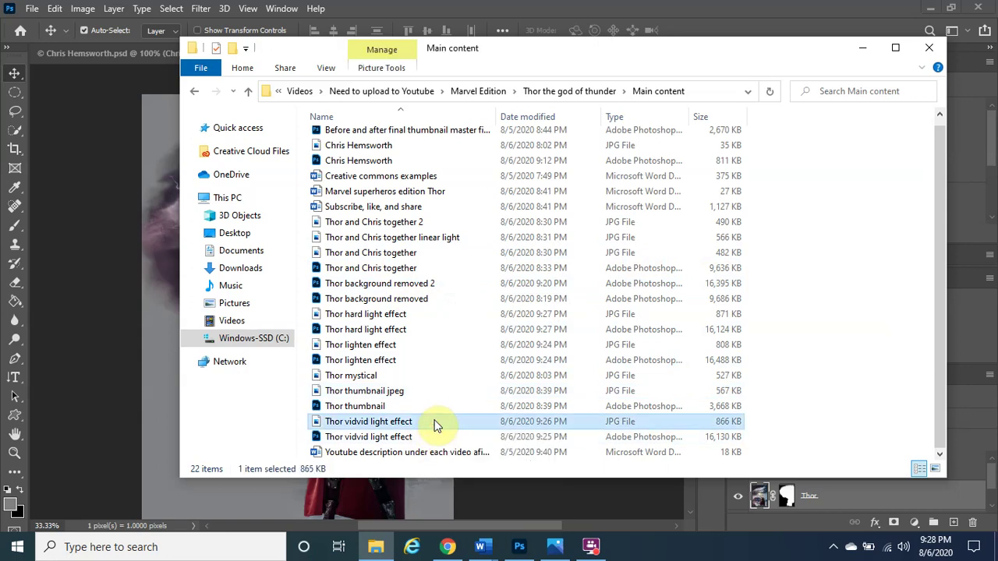
pyautogui.doubleClick(435, 425)
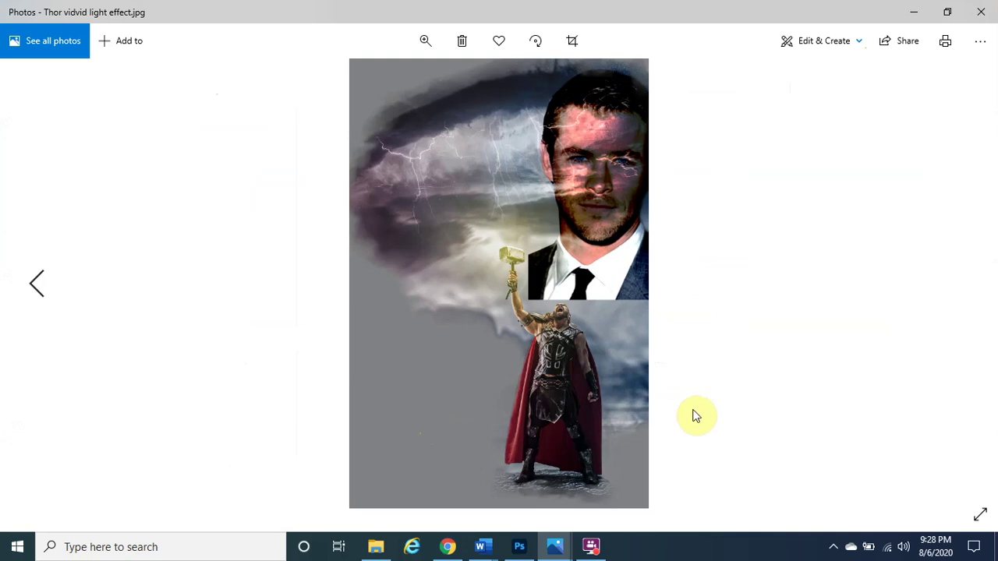
pyautogui.click(425, 41)
pyautogui.moveTo(373, 79); pyautogui.dragTo(379, 80)
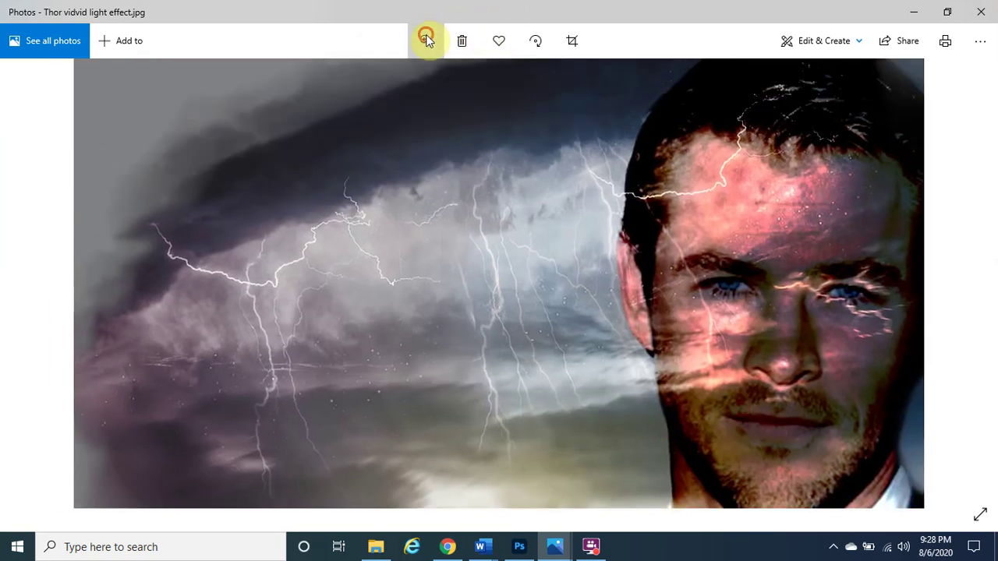
pyautogui.click(426, 39)
pyautogui.click(403, 81)
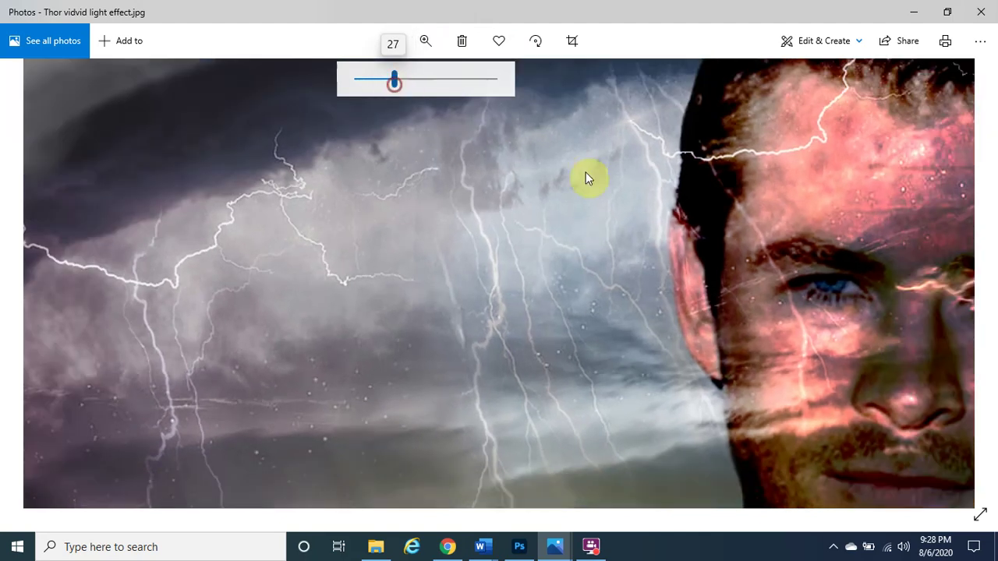
# - Examine the suit, hammer and Thor figure in the Vivid Light image, reduce the magnification, and minimize Photos
pyautogui.scroll(-10, 655, 408)
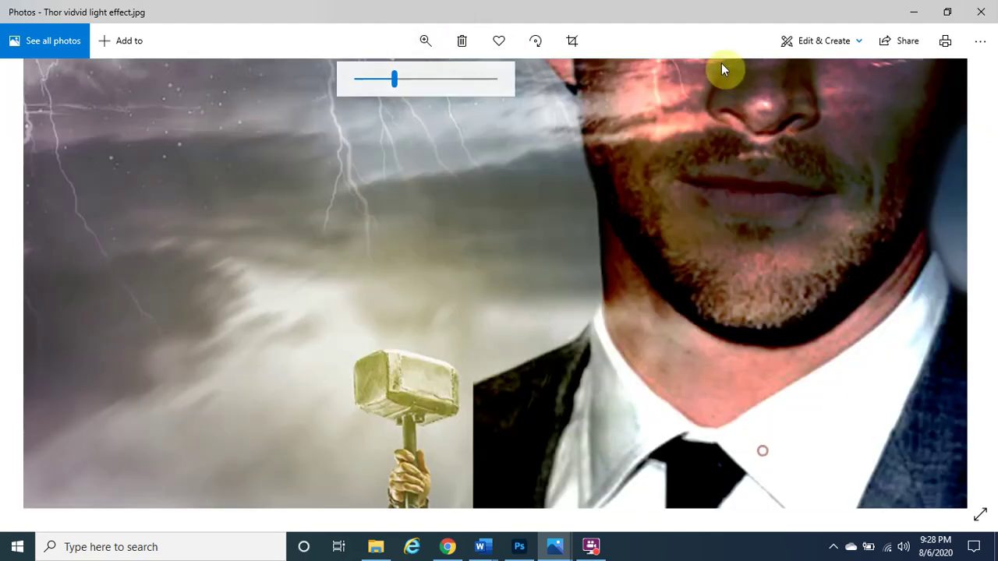
pyautogui.scroll(5, 732, 92)
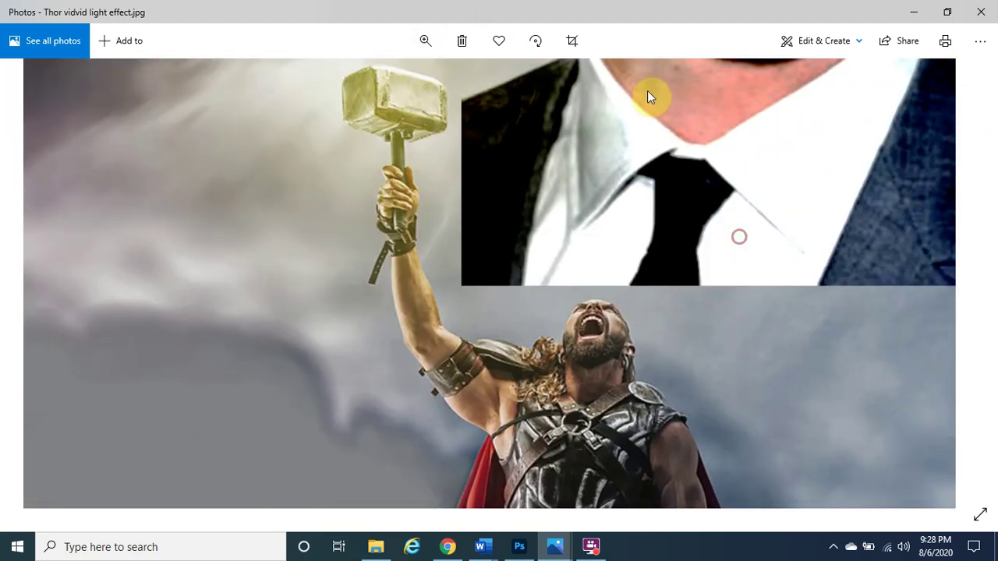
pyautogui.click(426, 40)
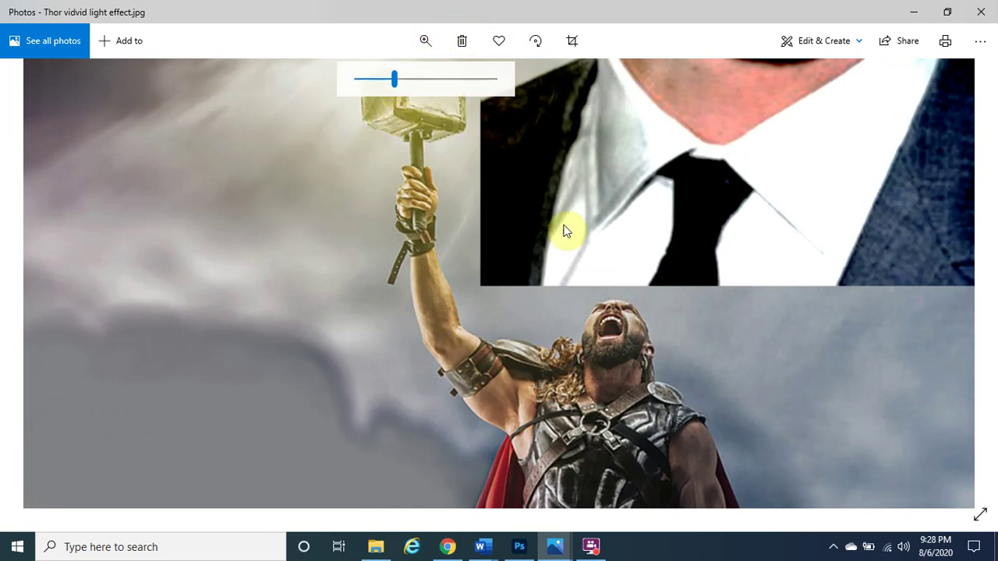
pyautogui.moveTo(396, 83); pyautogui.dragTo(370, 87)
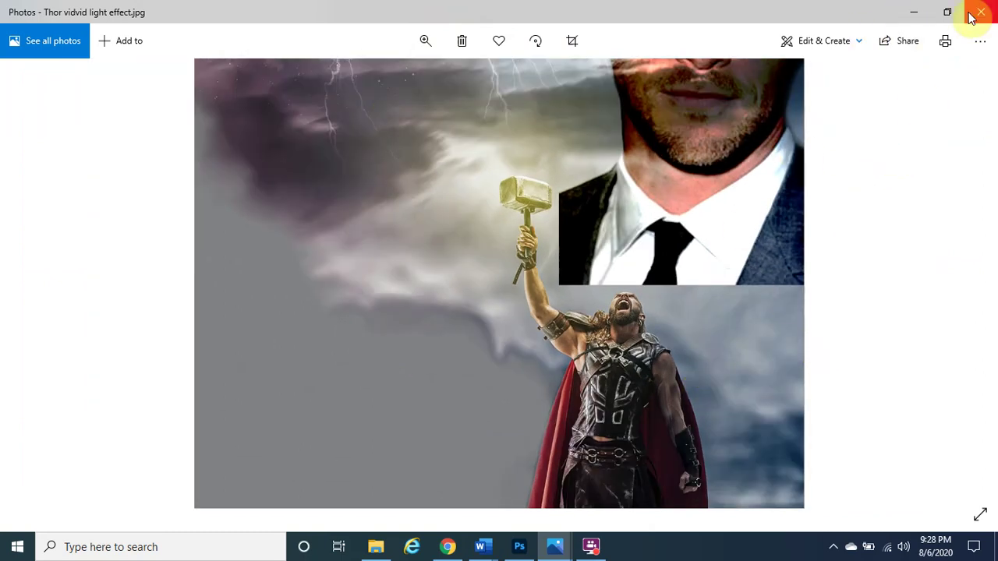
pyautogui.click(913, 11)
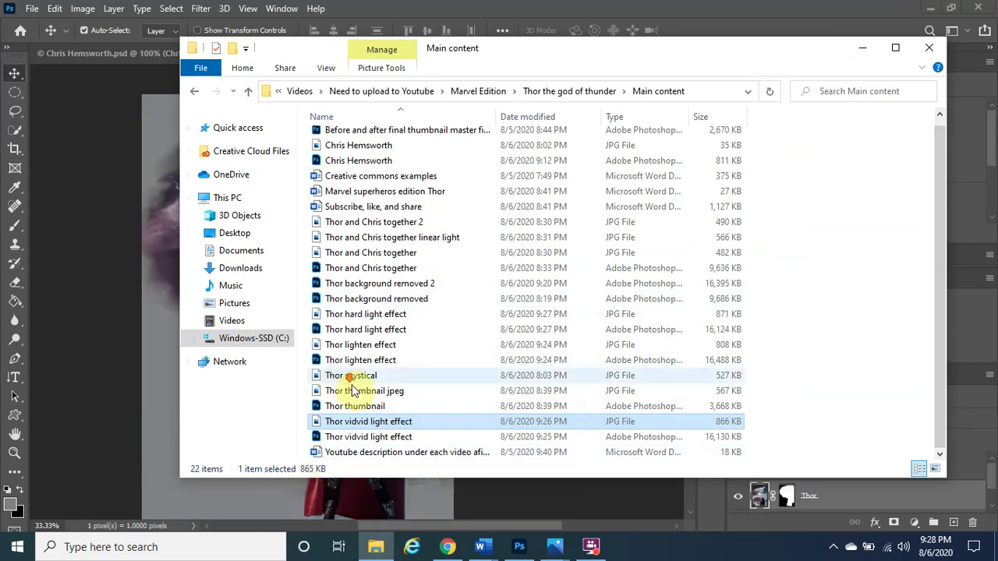
# - Open the JPG "Thor hard light effect" in Photos and enlarge it to examine the face, hammer and Thor figure
pyautogui.doubleClick(413, 316)
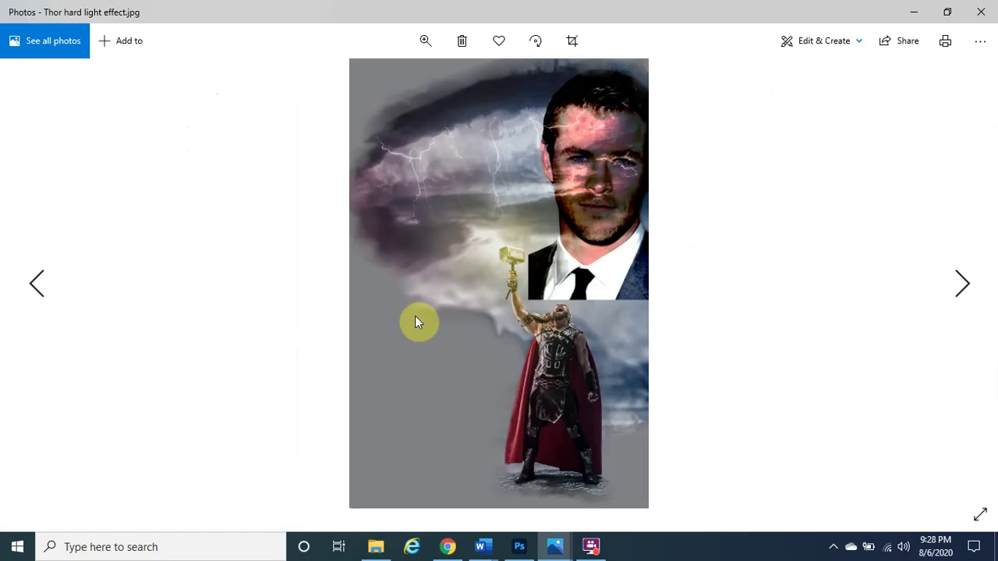
pyautogui.click(430, 52)
pyautogui.moveTo(359, 78); pyautogui.dragTo(385, 81)
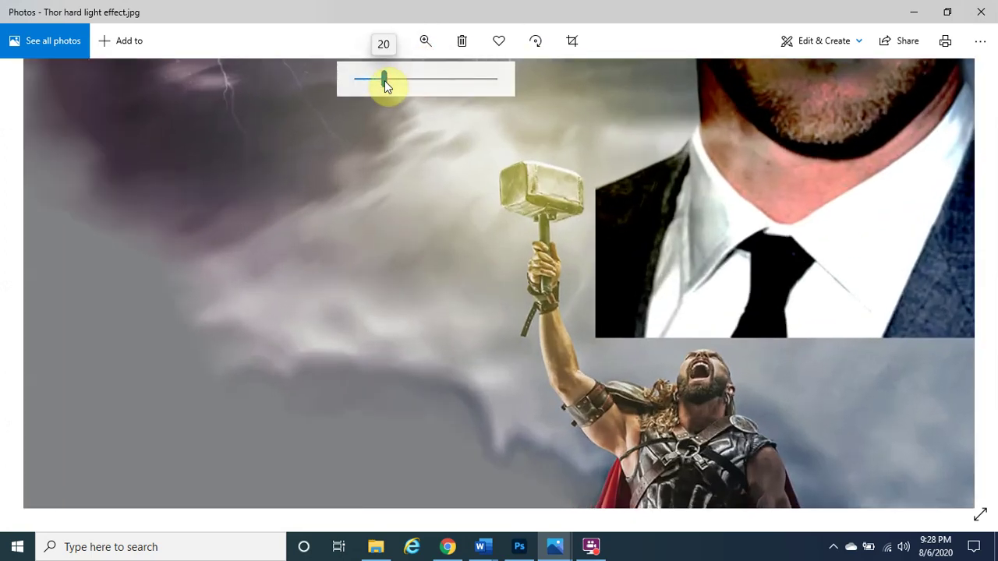
pyautogui.scroll(3, 718, 368)
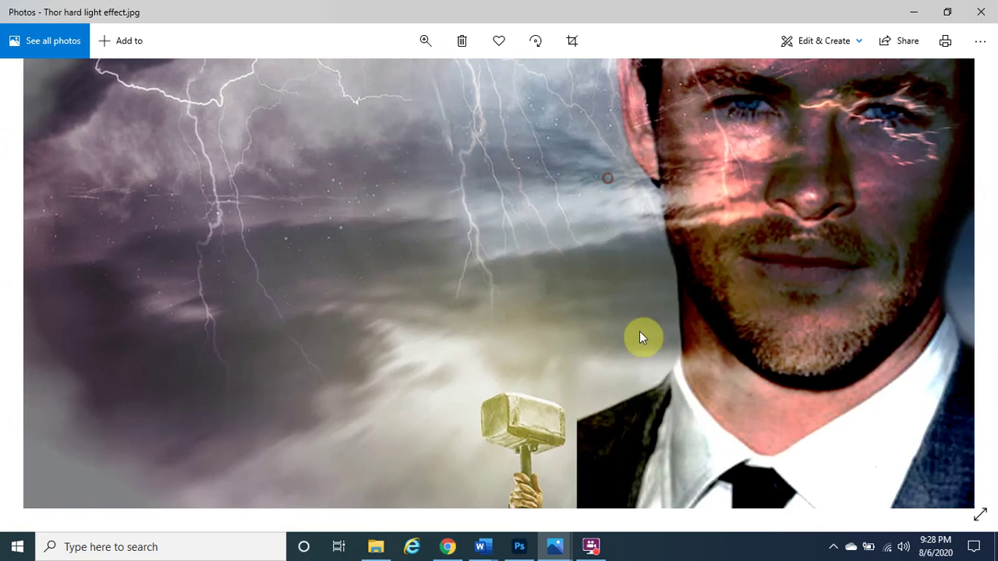
pyautogui.scroll(-5, 684, 249)
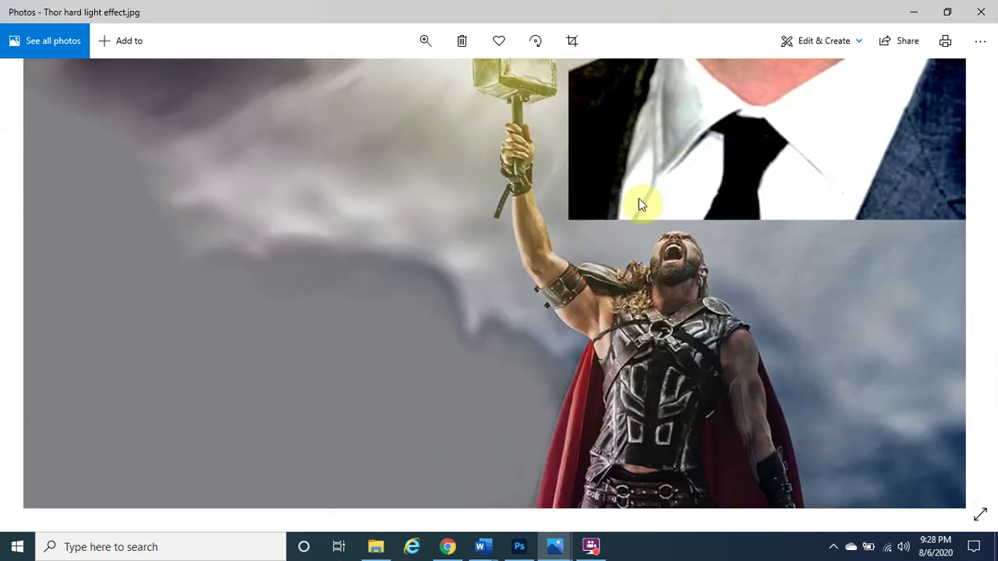
pyautogui.scroll(-3, 638, 205)
pyautogui.moveTo(831, 313); pyautogui.dragTo(815, 197)
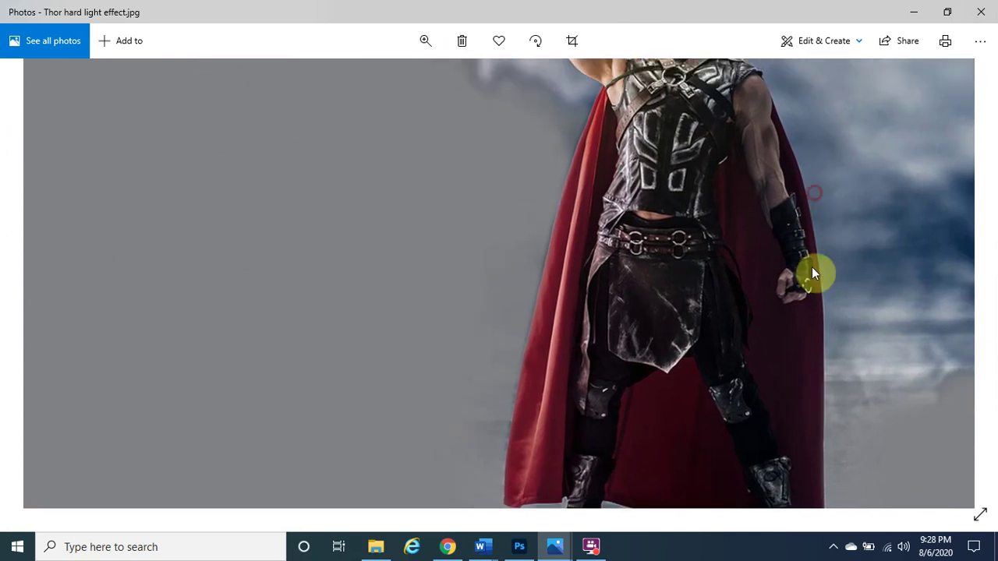
pyautogui.scroll(3, 793, 178)
pyautogui.scroll(6, 774, 398)
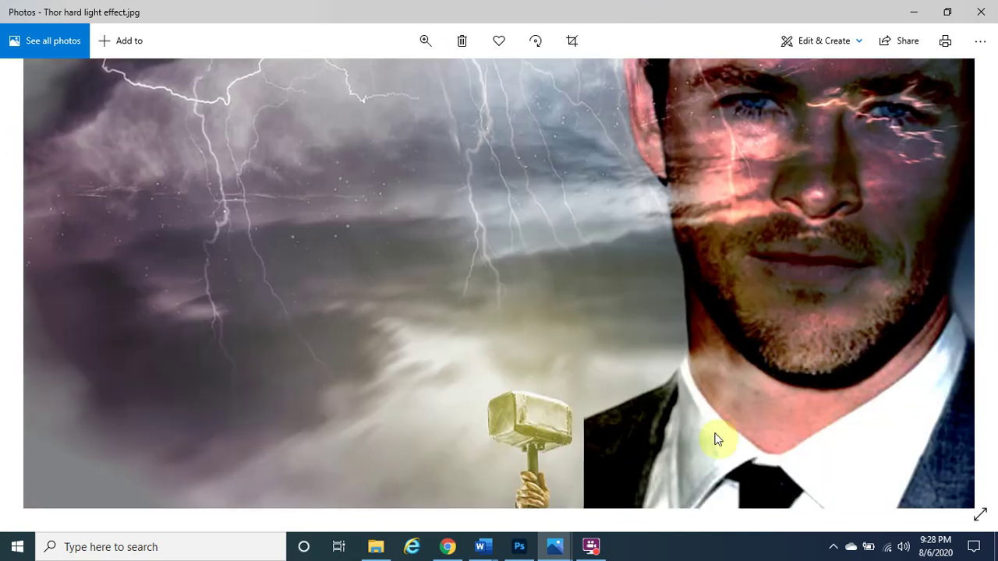
# - Switch to the Word document "Subscribe, like, and share" and read its channel introduction and disclaimer from the beginning
pyautogui.moveTo(483, 548)
pyautogui.click(556, 506)
pyautogui.scroll(20, 589, 398)
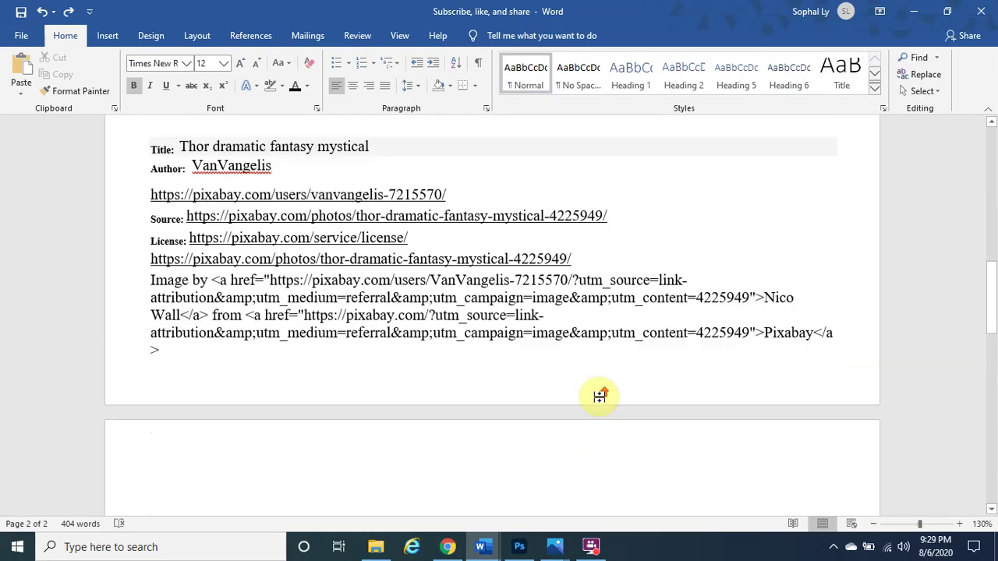
pyautogui.scroll(2, 605, 400)
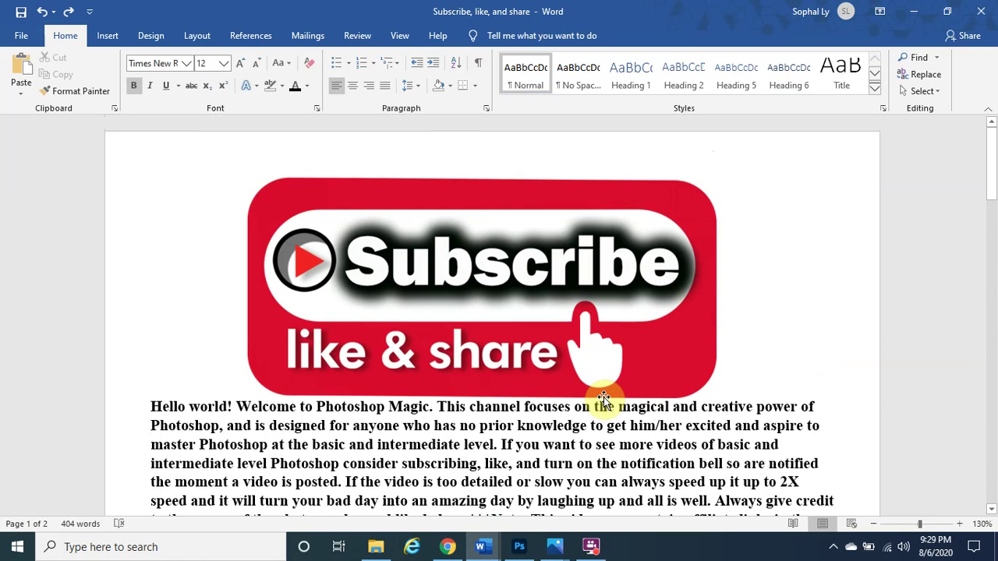
pyautogui.scroll(-1, 604, 397)
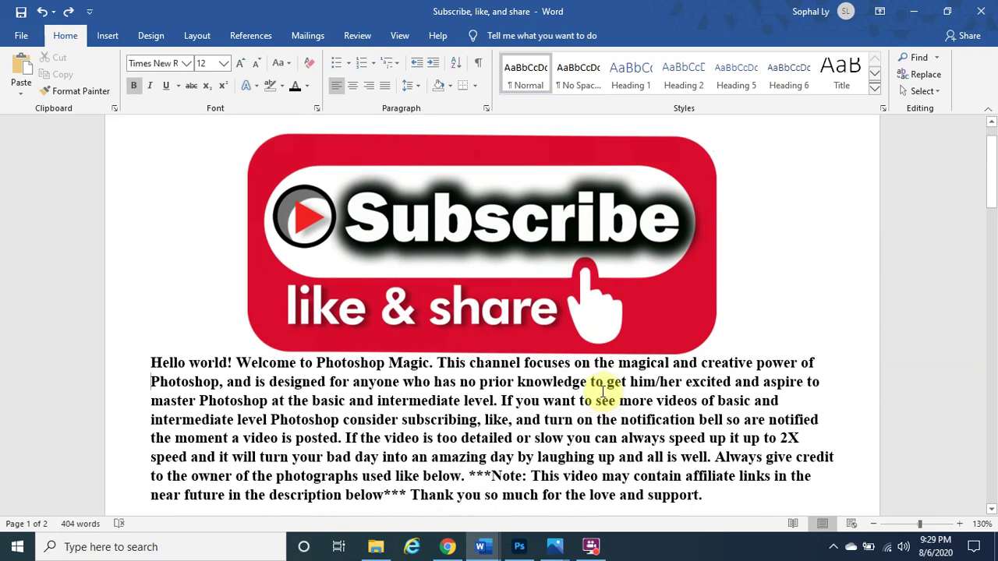
pyautogui.scroll(-4, 592, 460)
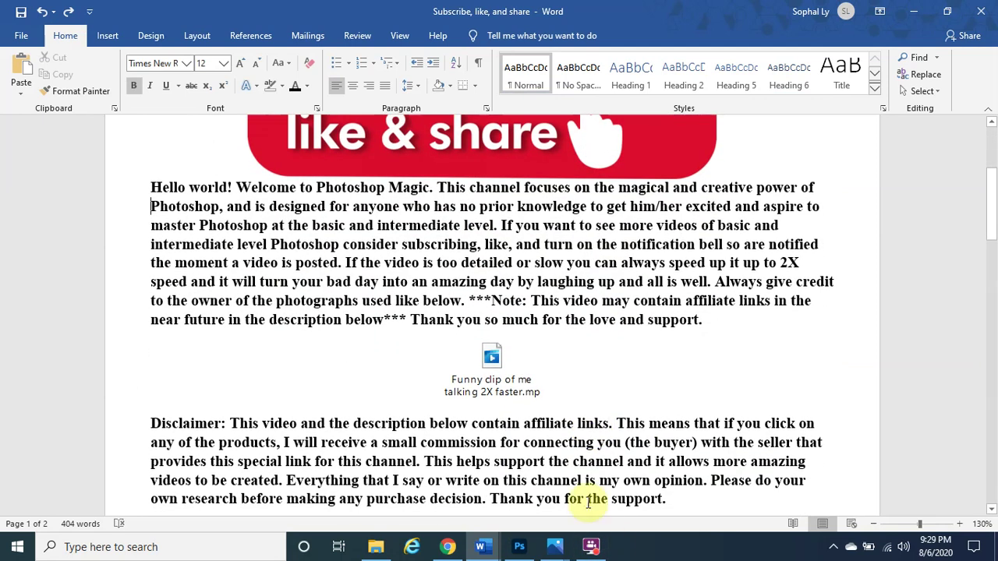